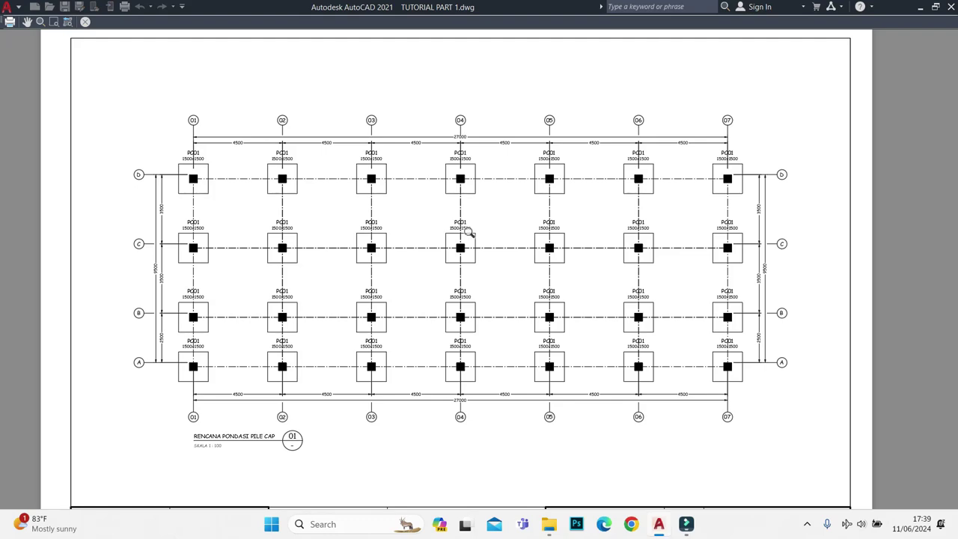
# - Zoom in and back out on the pile-cap plan in the plot preview
pyautogui.scroll(2, 468, 233)
pyautogui.scroll(-2, 468, 236)
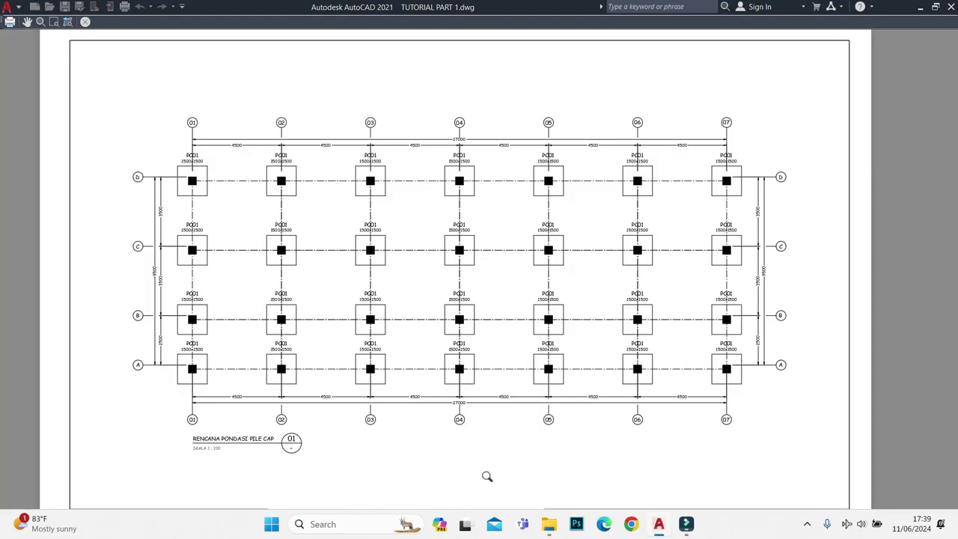
# - Leave the plot preview, switch to sheet S03 and enlarge the tie-beam plan
pyautogui.press('Escape')
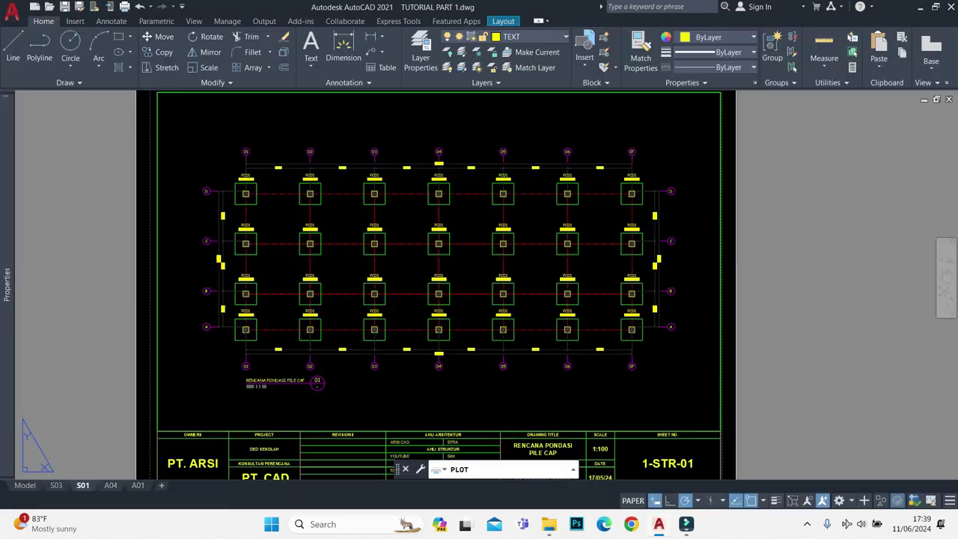
pyautogui.press('Escape')
pyautogui.hotkey('ctrl', 'pageup')
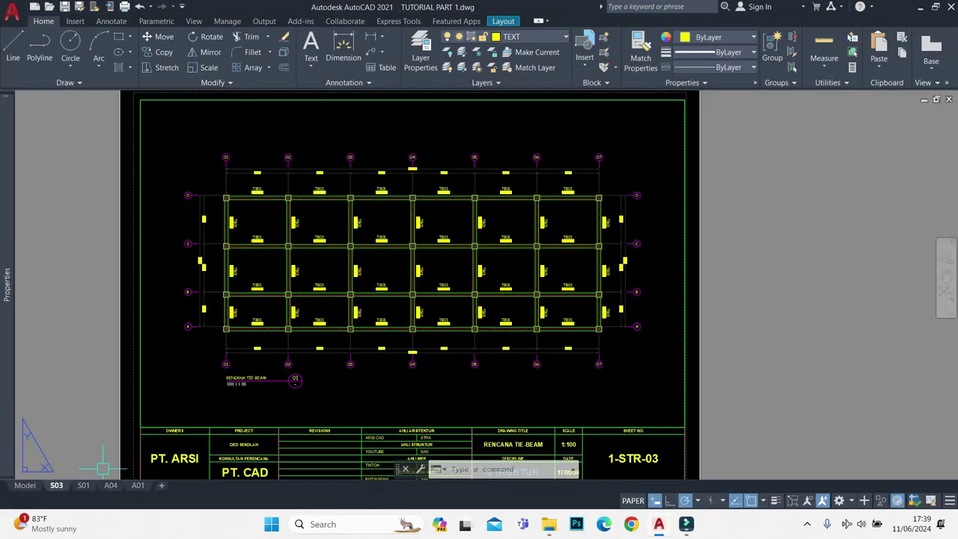
pyautogui.scroll(2, 297, 329)
pyautogui.moveTo(364, 272)
pyautogui.mouseDown(button='middle')
pyautogui.moveTo(349, 188)
pyautogui.moveTo(351, 318)
pyautogui.mouseUp(button='middle')
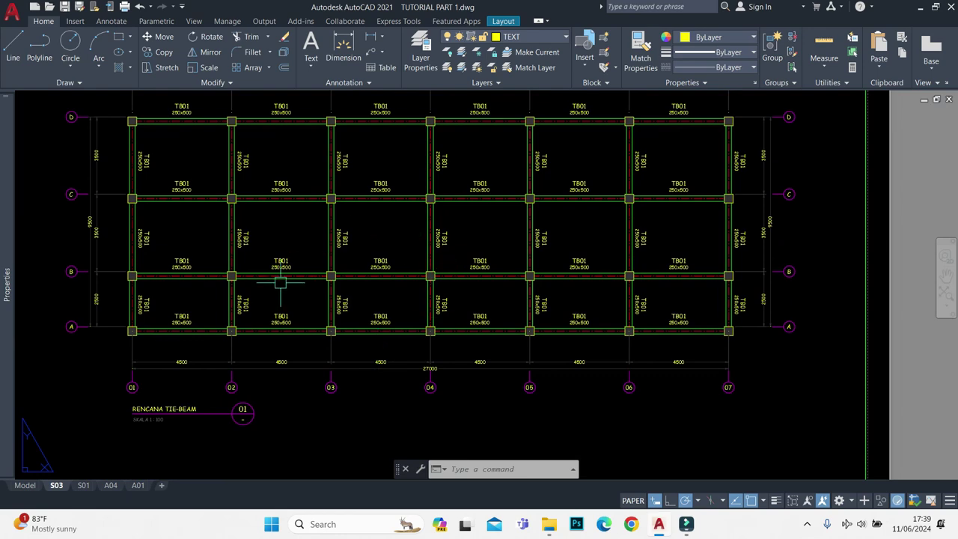
# - Bring the RENCANA TIE-BEAM title into view and regenerate the layout with RE
pyautogui.write('R')
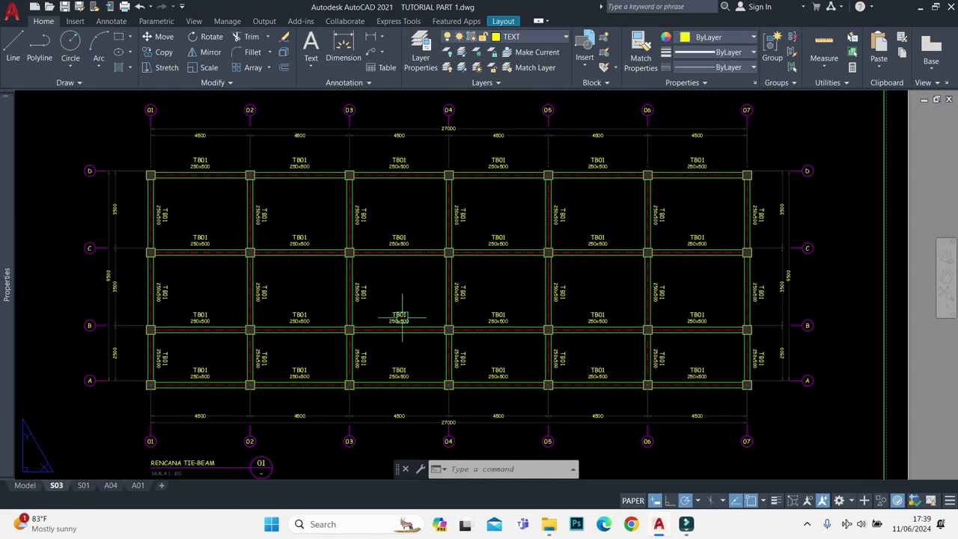
pyautogui.scroll(-1, 423, 323)
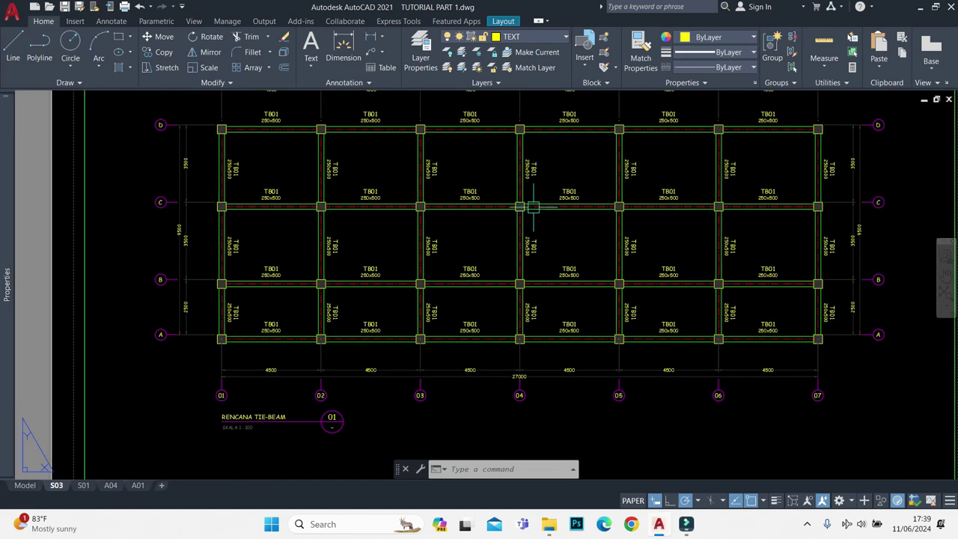
pyautogui.scroll(1, 357, 289)
pyautogui.moveTo(567, 356); pyautogui.dragTo(568, 296, button='middle')
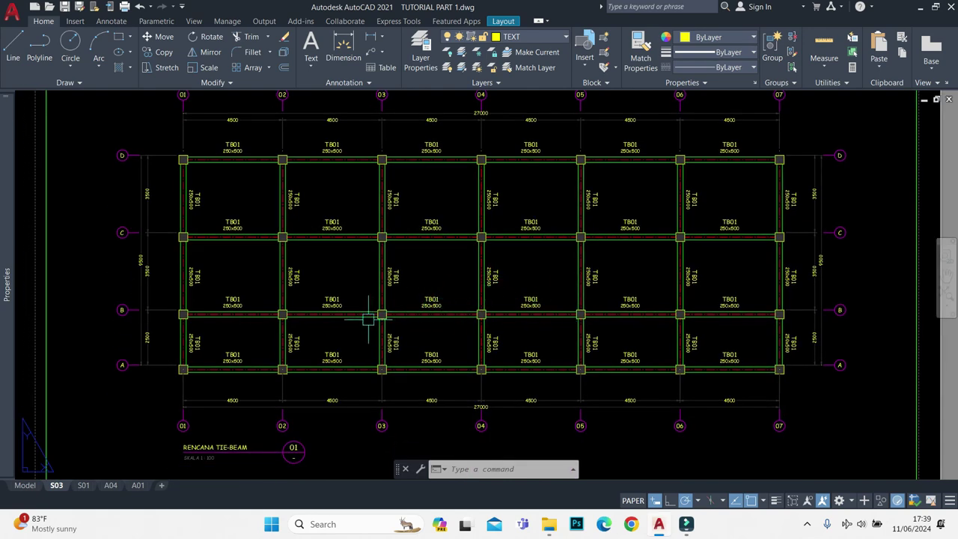
pyautogui.scroll(-1, 368, 320)
pyautogui.scroll(1, 443, 299)
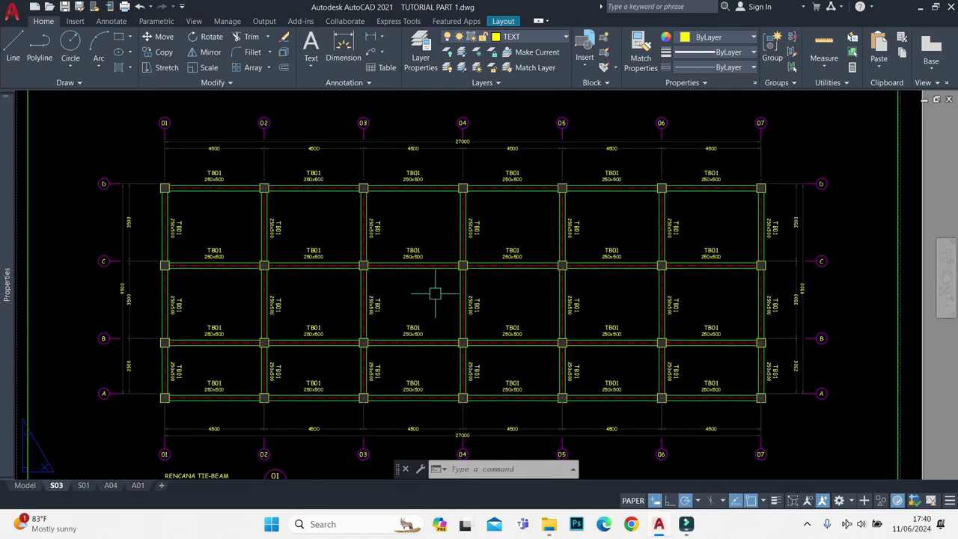
pyautogui.scroll(-1, 435, 294)
pyautogui.scroll(1, 460, 284)
pyautogui.scroll(1, 391, 349)
pyautogui.scroll(-1, 418, 266)
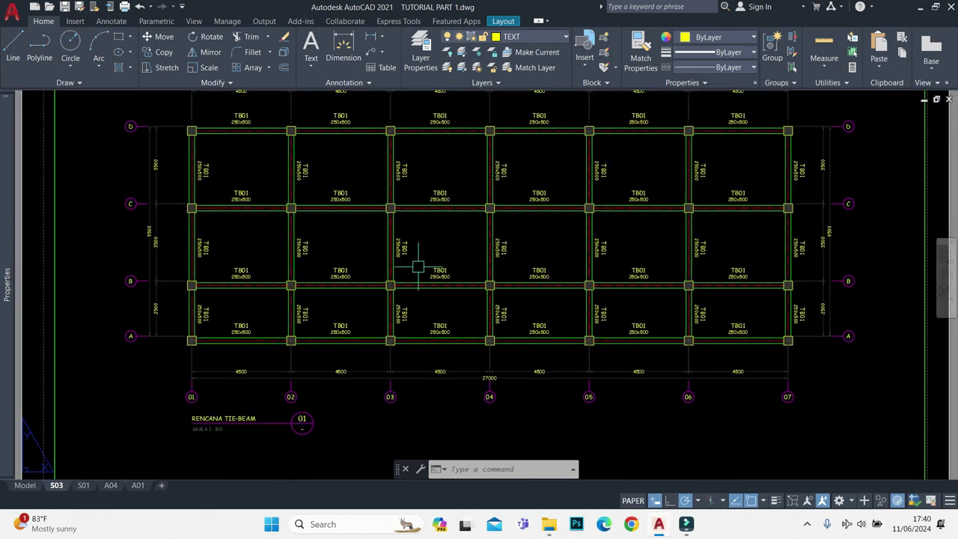
pyautogui.write('re')
pyautogui.press('Return')
# - Show the top column bubbles, then recentre the whole tie-beam plan in the viewport
pyautogui.scroll(-1, 437, 293)
pyautogui.scroll(1, 438, 232)
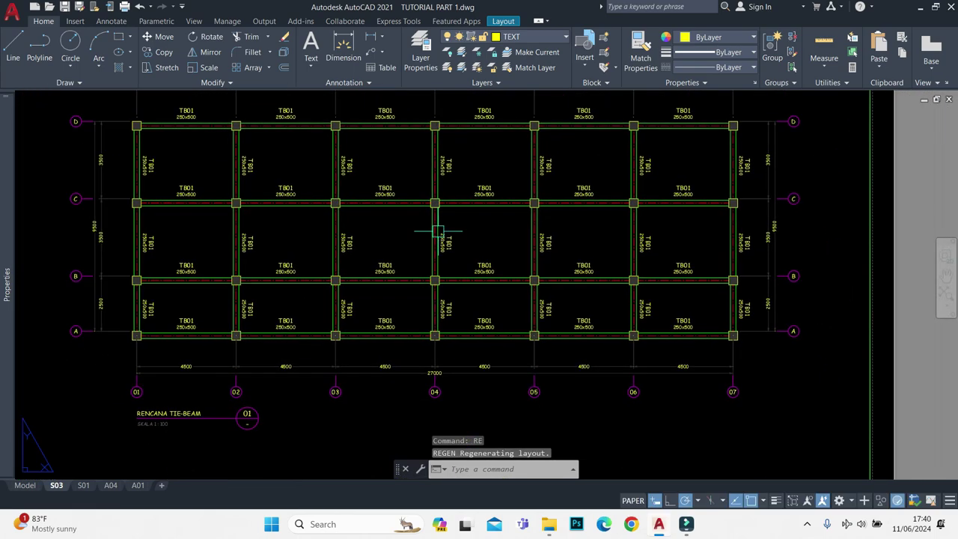
pyautogui.moveTo(548, 273); pyautogui.dragTo(529, 315, button='middle')
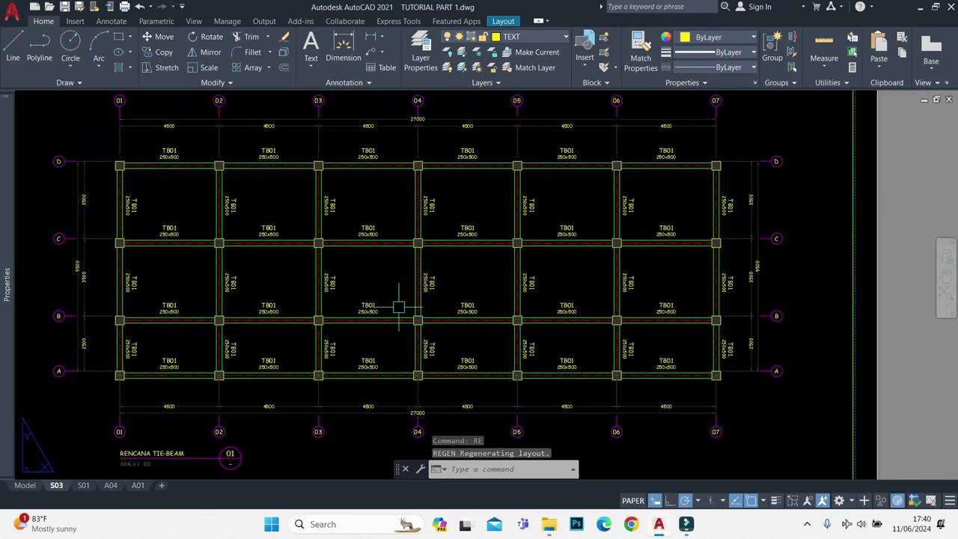
pyautogui.scroll(-1, 399, 307)
pyautogui.scroll(1, 379, 288)
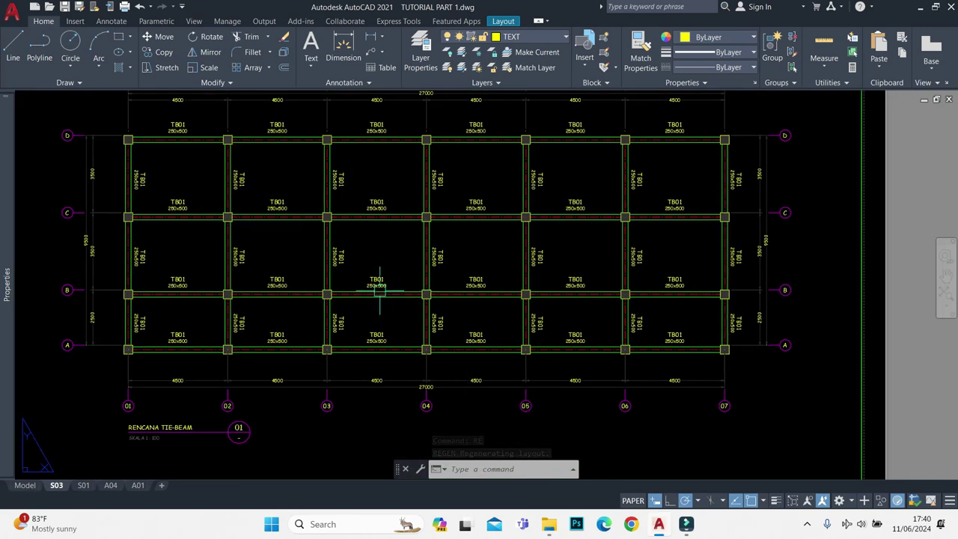
pyautogui.moveTo(404, 248); pyautogui.dragTo(394, 286, button='middle')
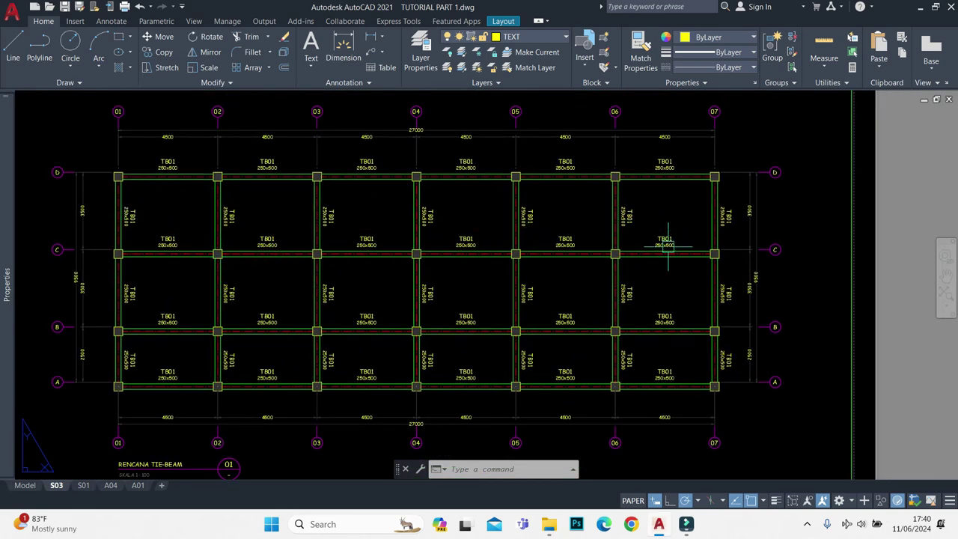
pyautogui.moveTo(268, 364); pyautogui.dragTo(352, 334, button='middle')
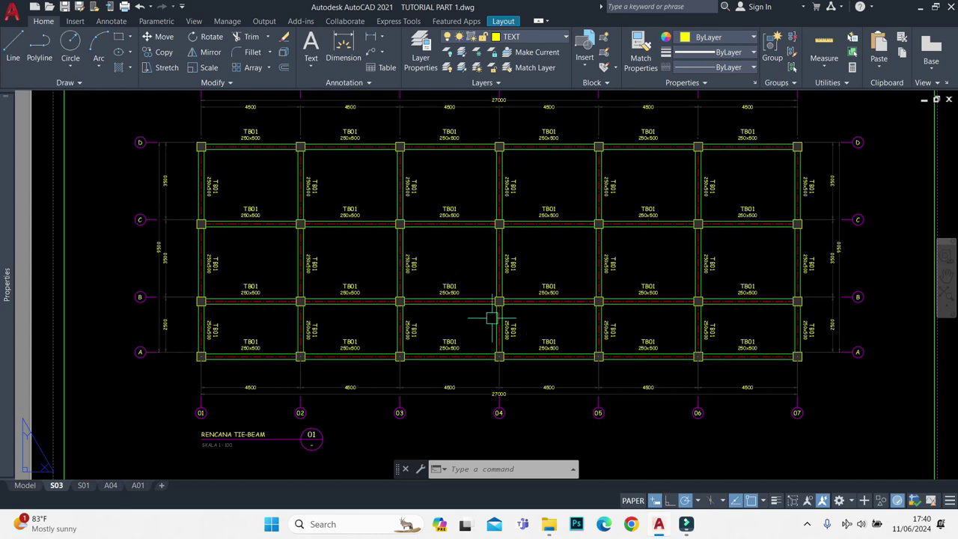
pyautogui.moveTo(694, 286); pyautogui.dragTo(664, 300, button='middle')
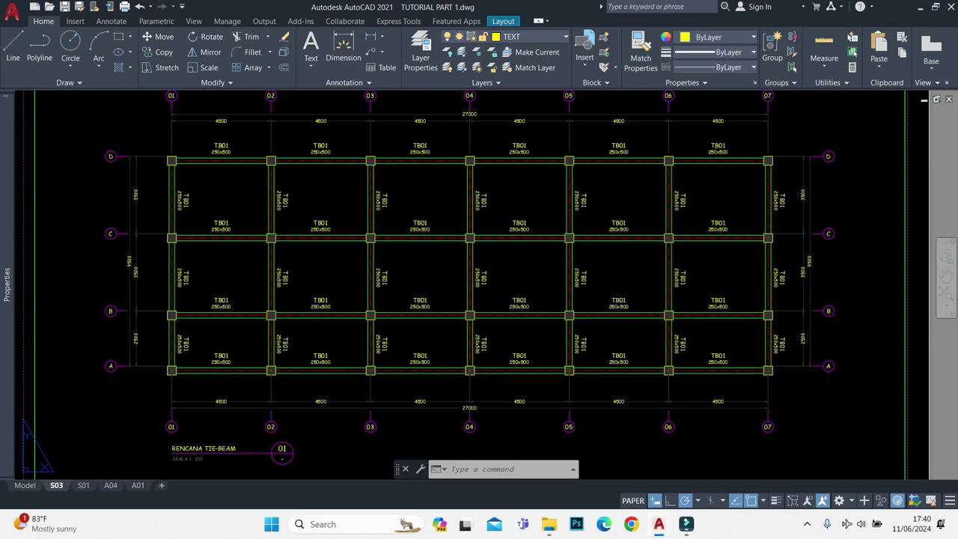
pyautogui.moveTo(420, 234); pyautogui.dragTo(373, 280, button='middle')
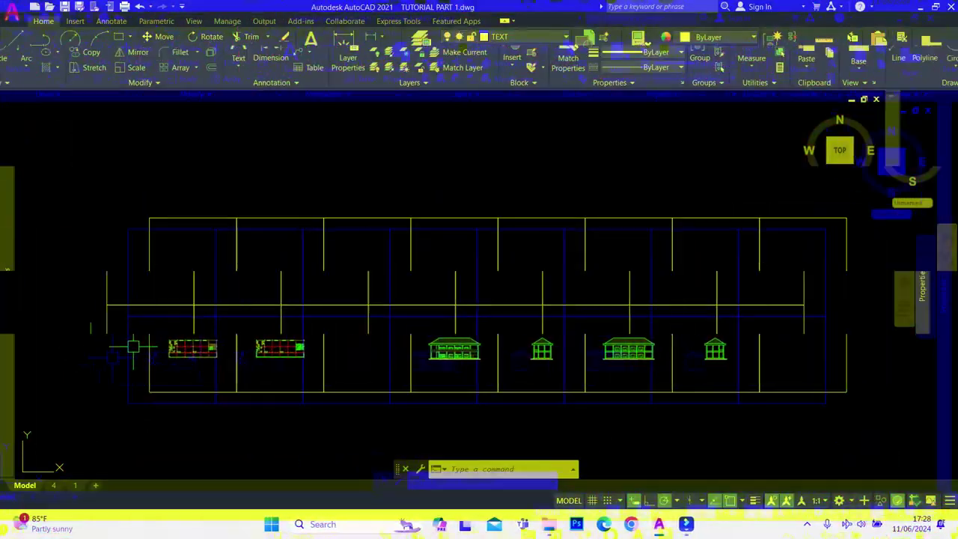
# - Regenerate the model and zoom in on the left floor plan
pyautogui.scroll(5, 361, 300)
pyautogui.write('RE')
pyautogui.press('Return')
pyautogui.scroll(-3, 454, 252)
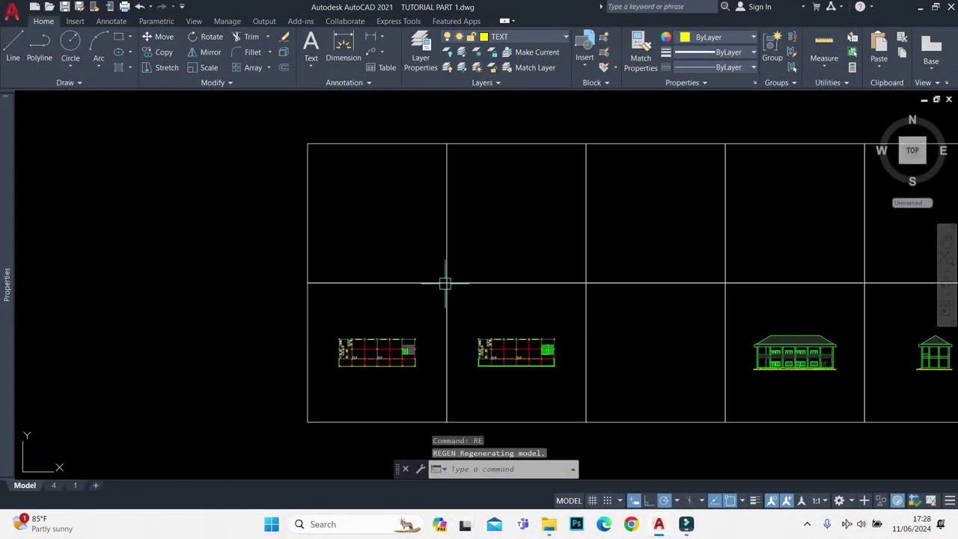
pyautogui.moveTo(596, 191); pyautogui.dragTo(542, 228, button='middle')
pyautogui.scroll(5, 323, 317)
pyautogui.moveTo(323, 317); pyautogui.dragTo(524, 314, button='middle')
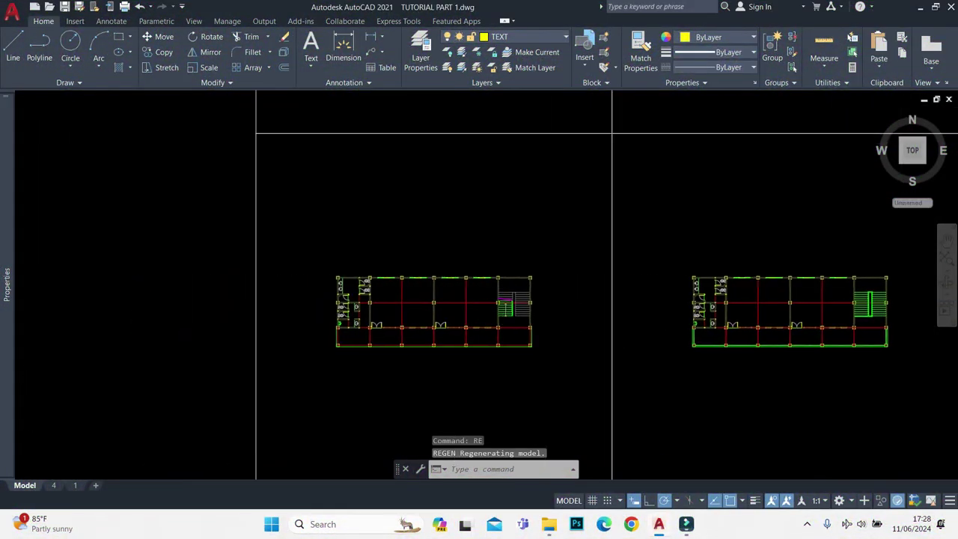
pyautogui.scroll(2, 524, 314)
# - Select the left plan's grid lines with several selection windows over the bottom bays
pyautogui.click(651, 319)
pyautogui.click(524, 386)
pyautogui.click(494, 386)
pyautogui.click(385, 346)
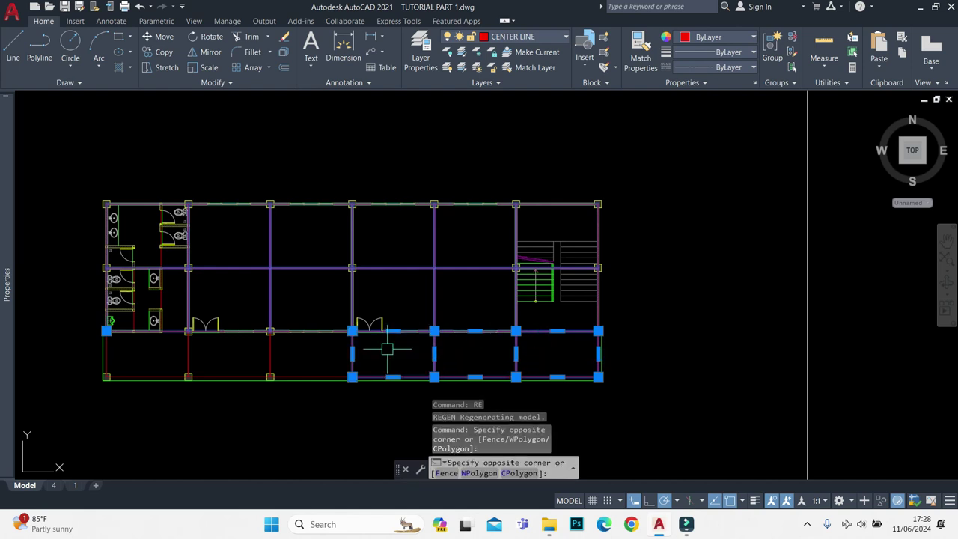
pyautogui.click(303, 352)
pyautogui.click(160, 363)
pyautogui.moveTo(173, 324); pyautogui.dragTo(289, 314, button='middle')
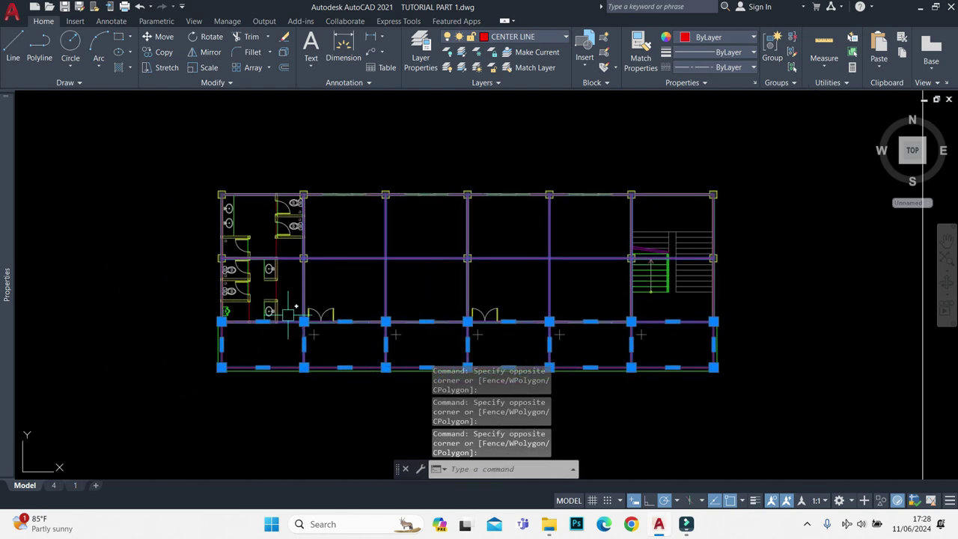
pyautogui.scroll(-5, 232, 311)
# - Copy the selected grid lines one frame up (50000 at 90°), then regenerate
pyautogui.write('co')
pyautogui.press('Return')
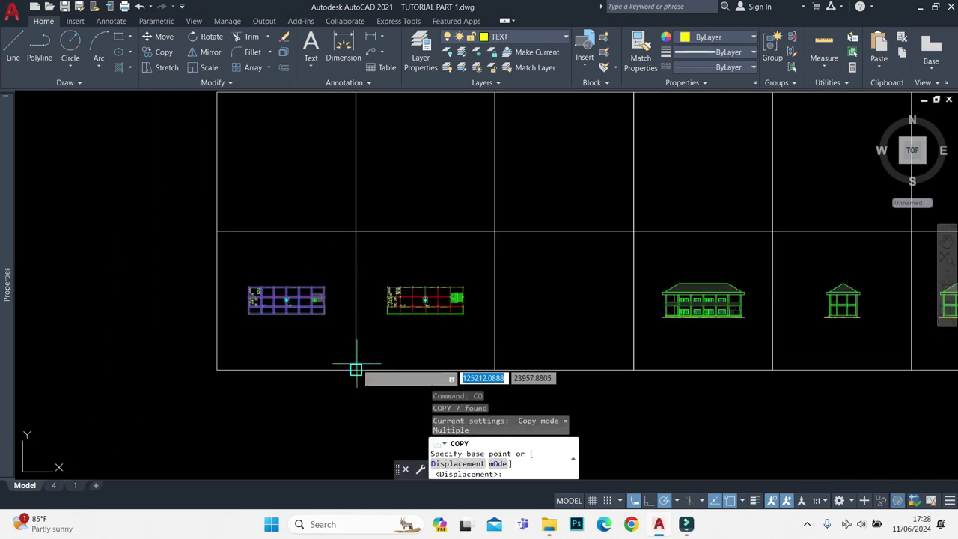
pyautogui.click(353, 368)
pyautogui.scroll(-2, 356, 369)
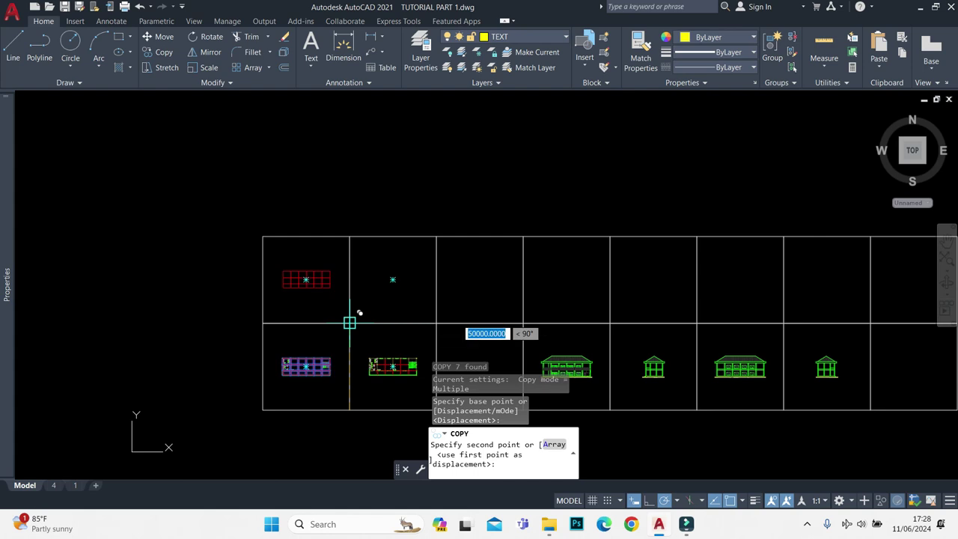
pyautogui.click(350, 323)
pyautogui.scroll(3, 321, 278)
pyautogui.press('Return')
pyautogui.write('re')
pyautogui.scroll(-2, 353, 253)
pyautogui.press('Return')
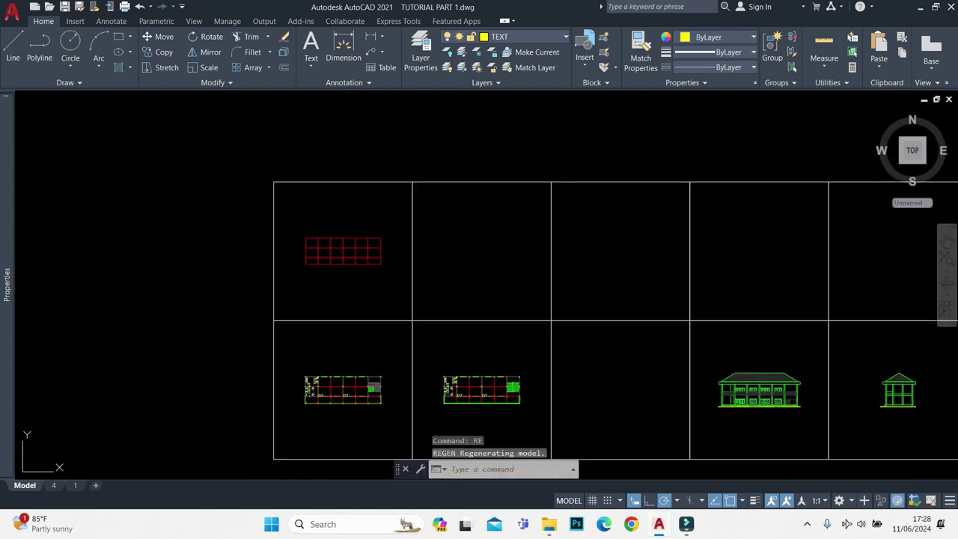
pyautogui.moveTo(631, 312)
pyautogui.mouseDown(button='middle')
pyautogui.moveTo(482, 274)
pyautogui.moveTo(122, 235)
pyautogui.moveTo(530, 241)
pyautogui.mouseUp(button='middle')
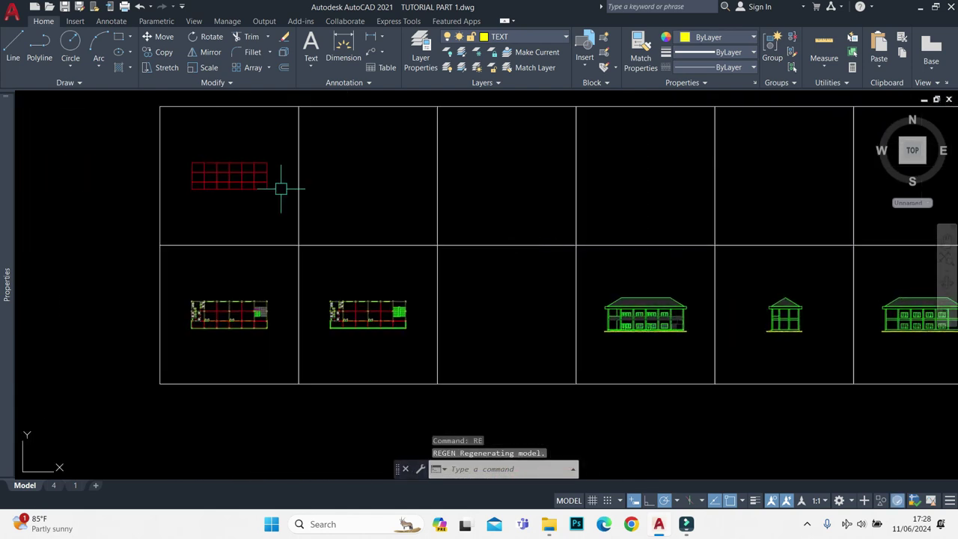
# - Zoom in and position the copied red grid in view
pyautogui.scroll(4, 281, 189)
pyautogui.moveTo(253, 177); pyautogui.dragTo(466, 256, button='middle')
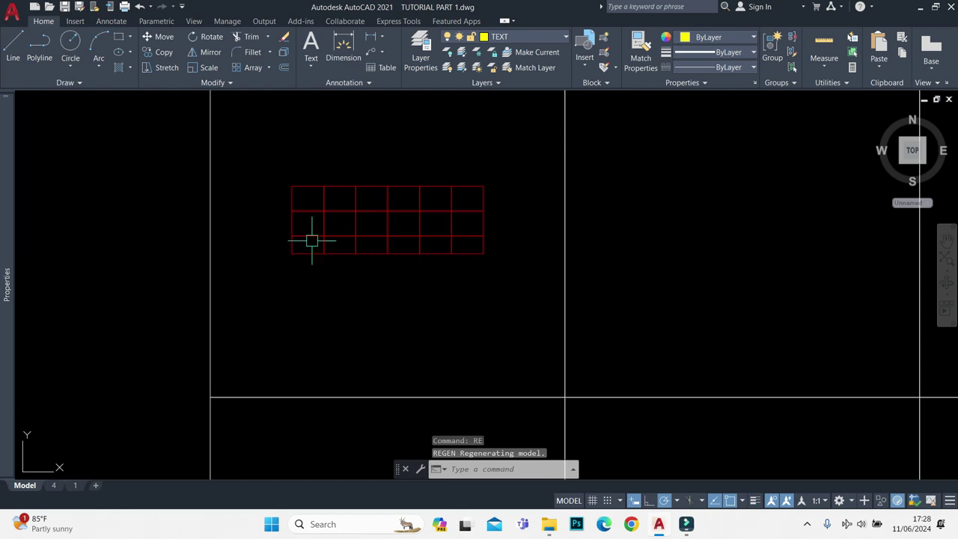
pyautogui.scroll(-3, 312, 240)
pyautogui.moveTo(312, 241); pyautogui.dragTo(419, 208, button='middle')
pyautogui.scroll(3, 364, 334)
pyautogui.moveTo(364, 334); pyautogui.dragTo(277, 193, button='middle')
pyautogui.write('r')
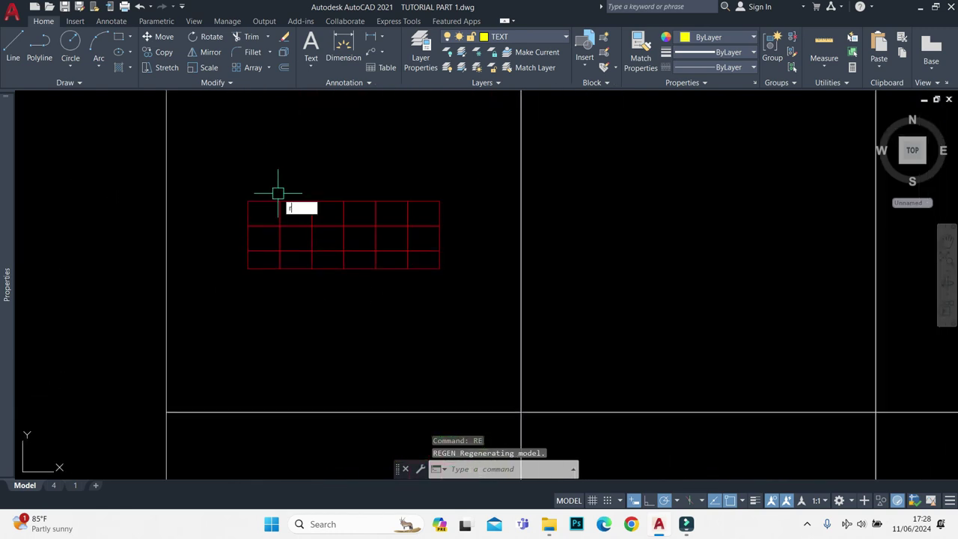
# - Select the copied grid's lower grid lines with two windows and centre them in view
pyautogui.click(246, 180)
pyautogui.click(475, 295)
pyautogui.click(475, 296)
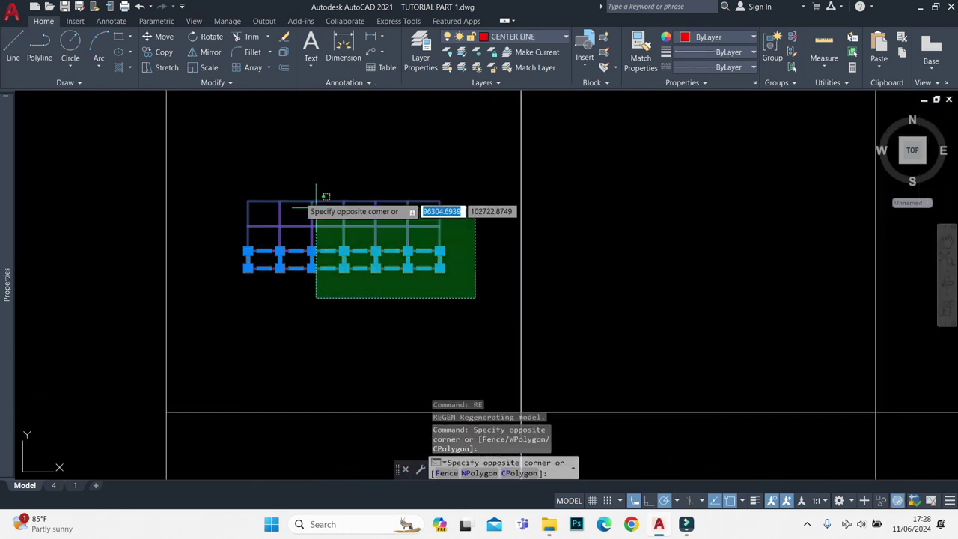
pyautogui.click(244, 179)
pyautogui.moveTo(304, 223)
pyautogui.mouseDown(button='middle')
pyautogui.moveTo(284, 261)
pyautogui.moveTo(305, 177)
pyautogui.mouseUp(button='middle')
pyautogui.scroll(5, 314, 235)
pyautogui.scroll(-5, 326, 174)
pyautogui.moveTo(337, 293)
pyautogui.mouseDown(button='middle')
pyautogui.moveTo(368, 278)
pyautogui.moveTo(329, 245)
pyautogui.mouseUp(button='middle')
pyautogui.scroll(2, 329, 245)
pyautogui.moveTo(276, 113); pyautogui.dragTo(267, 188, button='middle')
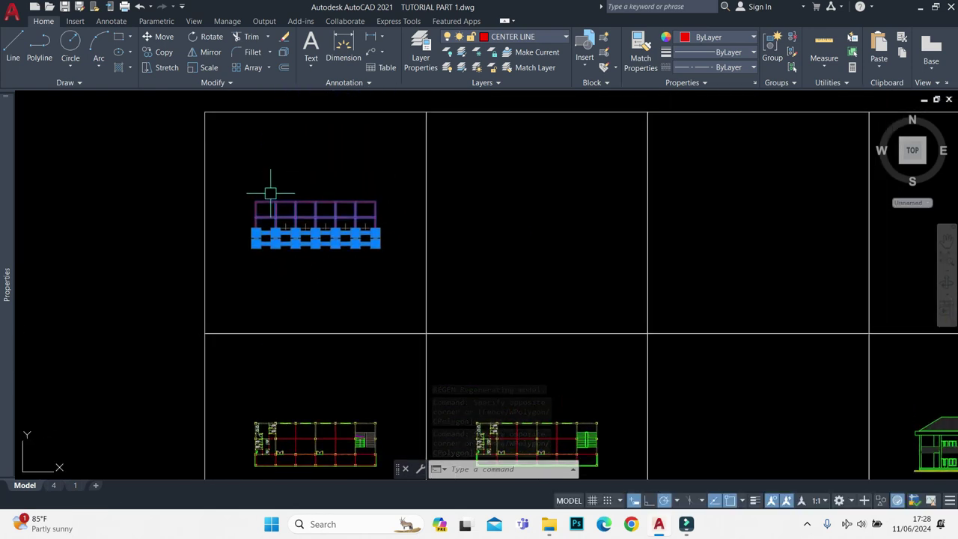
pyautogui.scroll(5, 276, 189)
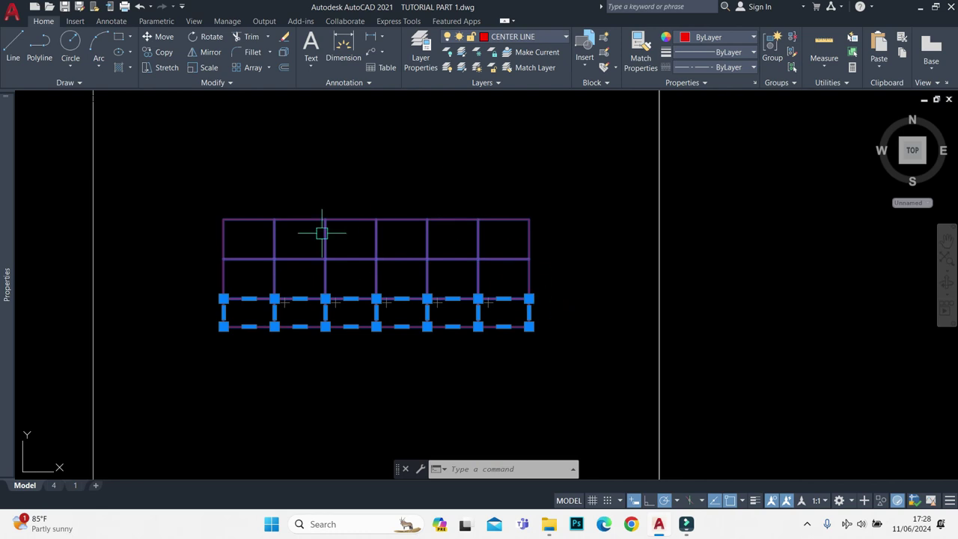
pyautogui.scroll(4, 292, 268)
pyautogui.scroll(-2, 315, 262)
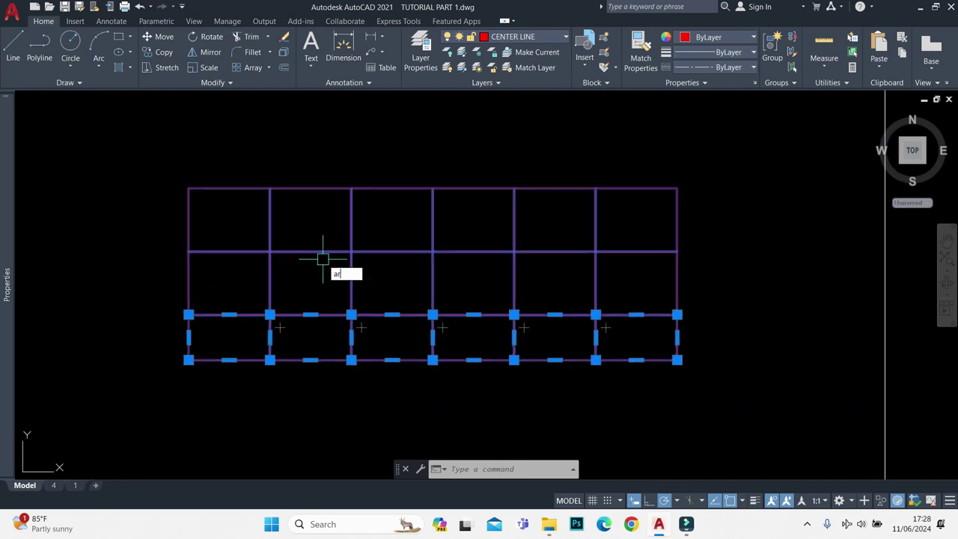
# - Create a rectangular array of the grid: 2 columns, 1 row, 50000 column spacing
pyautogui.press('Return')
pyautogui.press('Return')
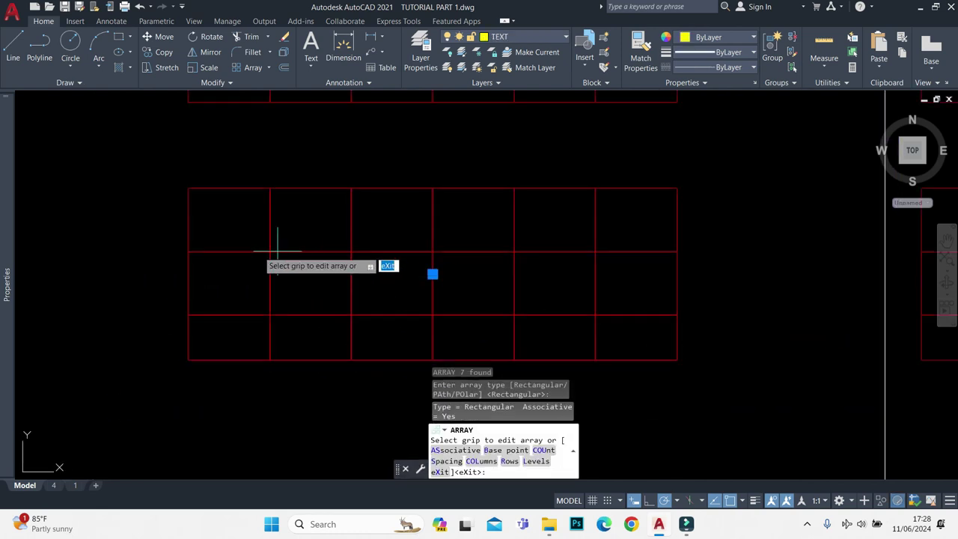
pyautogui.scroll(-5, 277, 252)
pyautogui.write('2')
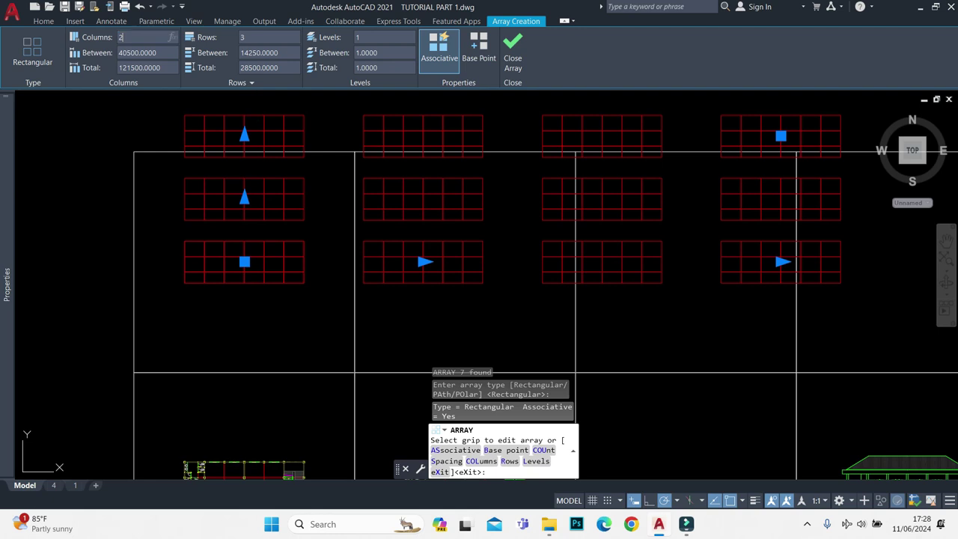
pyautogui.press('Tab')
pyautogui.write('1')
pyautogui.press('Tab')
pyautogui.write('50000.0000')
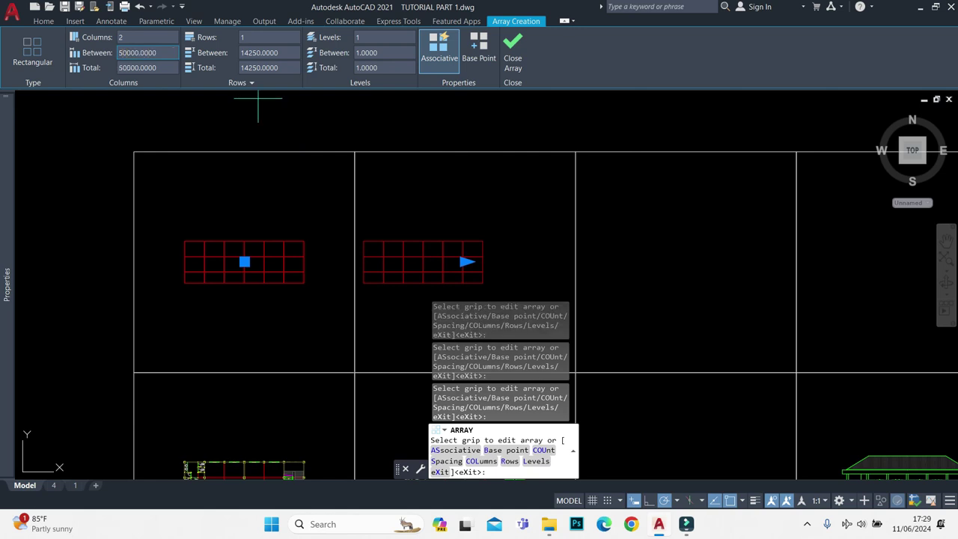
pyautogui.press('Return')
pyautogui.press('Escape')
pyautogui.moveTo(286, 229); pyautogui.dragTo(453, 229, button='middle')
# - Regenerate the display and make STRUCTURE the current layer
pyautogui.write('RE')
pyautogui.press('Return')
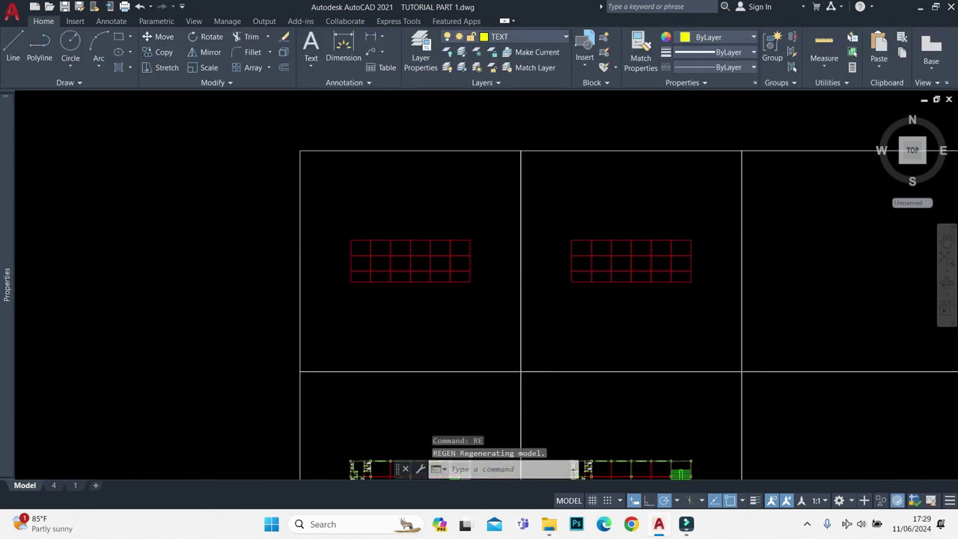
pyautogui.scroll(6, 367, 289)
pyautogui.click(524, 37)
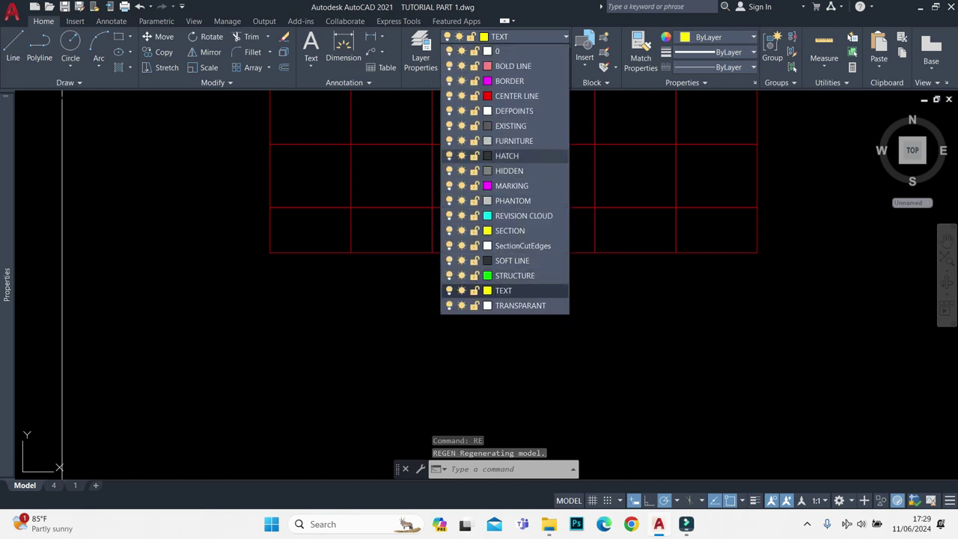
pyautogui.click(516, 275)
# - Draw a 1500 by 1500 square with REC below the grid
pyautogui.write('rec')
pyautogui.press('Return')
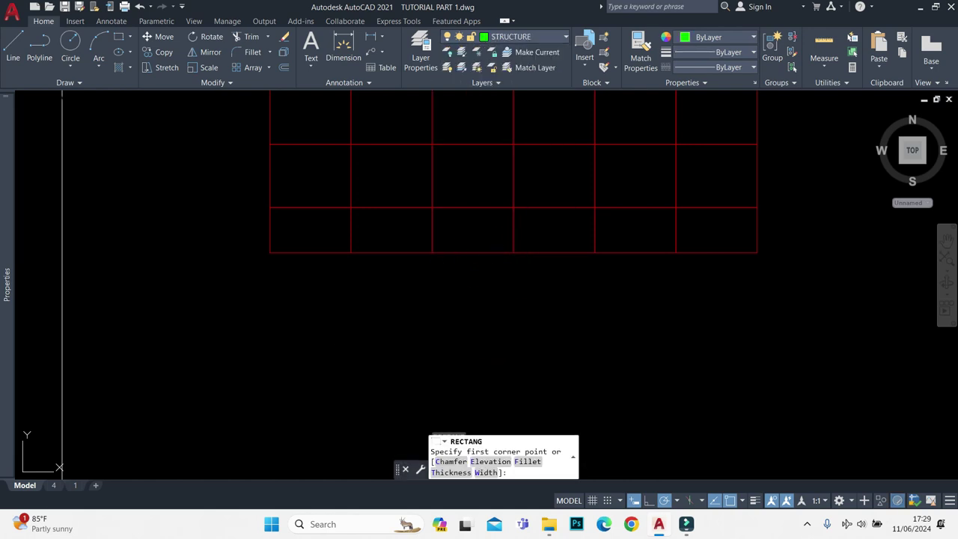
pyautogui.click(342, 354)
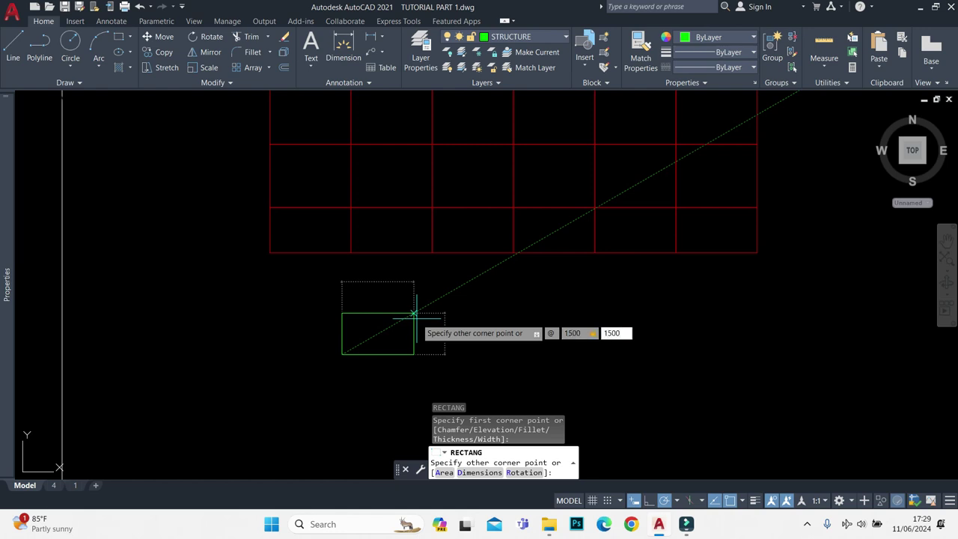
pyautogui.press('Return')
# - Move the square from its centre onto a red grid intersection, then select a hatched column
pyautogui.moveTo(381, 318); pyautogui.dragTo(289, 361)
pyautogui.write('m')
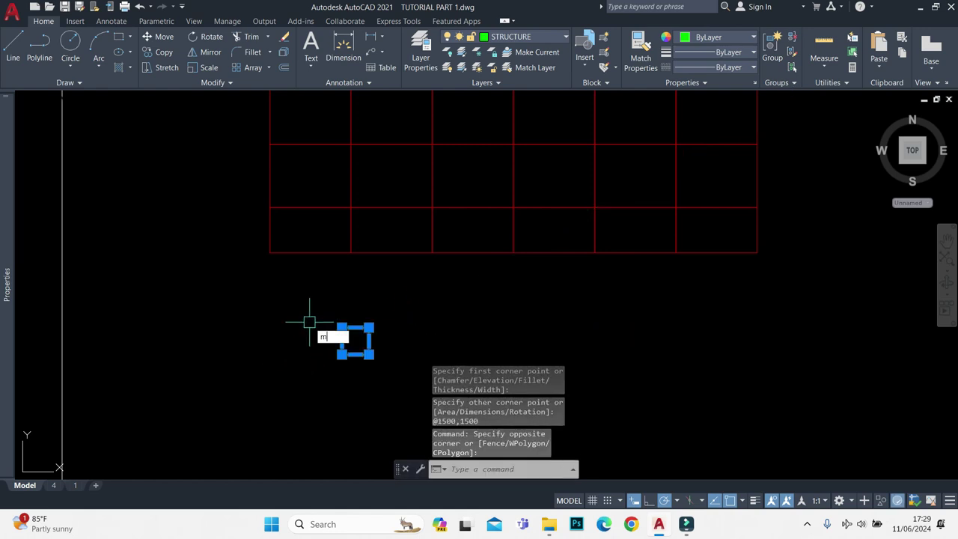
pyautogui.press('Return')
pyautogui.scroll(5, 314, 325)
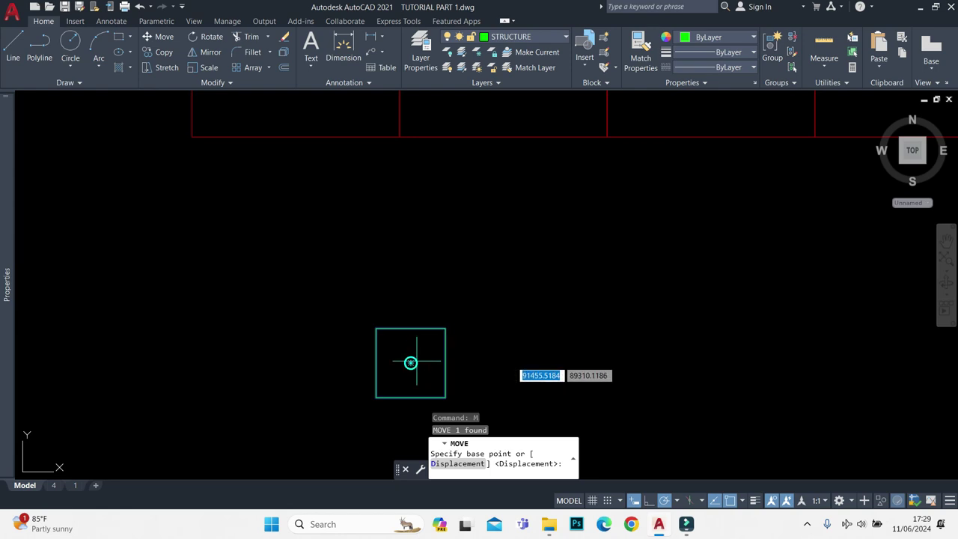
pyautogui.click(410, 362)
pyautogui.scroll(-3, 359, 337)
pyautogui.scroll(5, 331, 317)
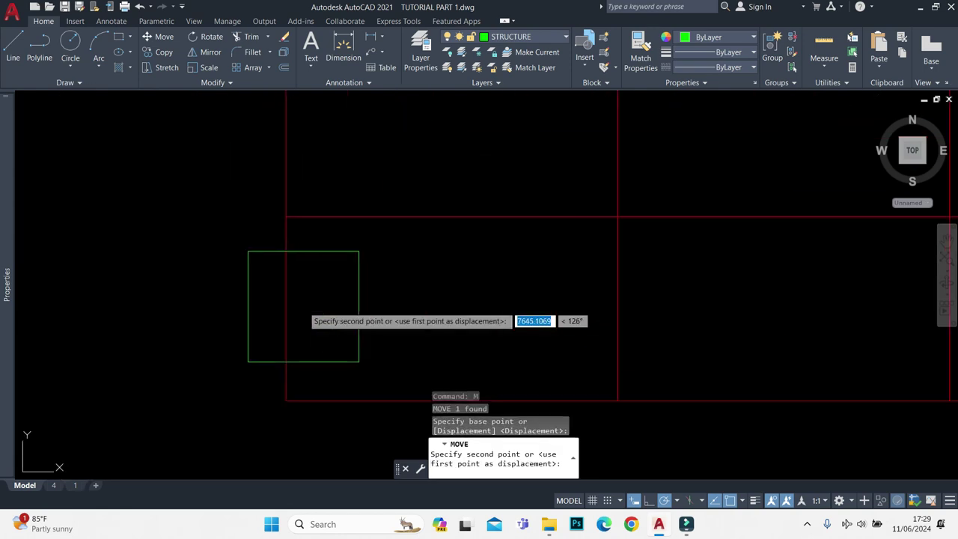
pyautogui.click(286, 216)
pyautogui.scroll(-4, 356, 292)
pyautogui.scroll(-8, 327, 261)
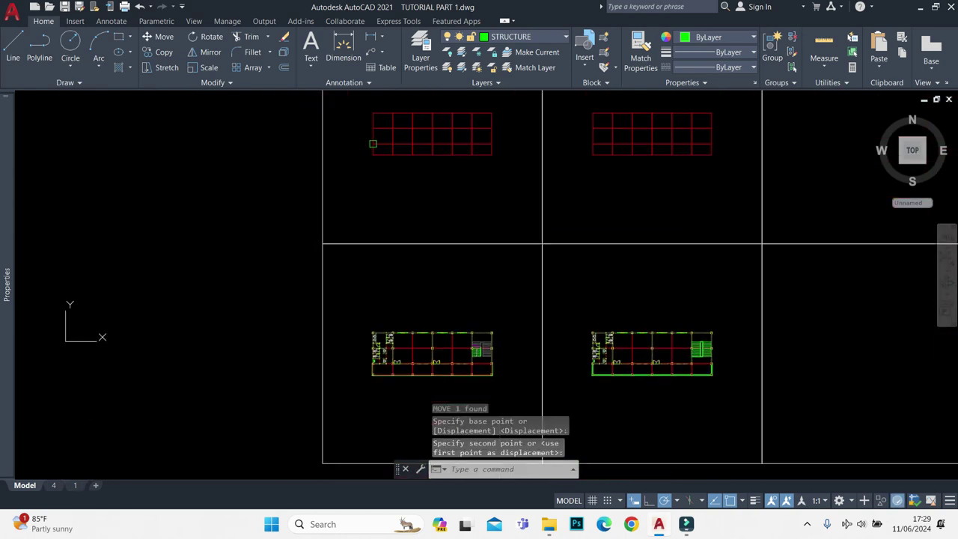
pyautogui.scroll(5, 378, 373)
pyautogui.scroll(3, 381, 359)
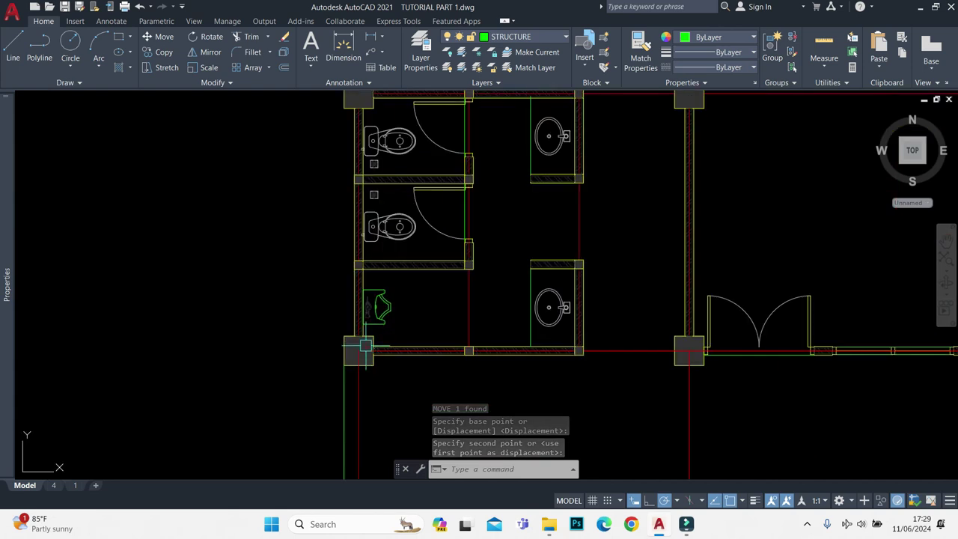
pyautogui.scroll(2, 383, 340)
pyautogui.click(387, 326)
# - Copy the hatched column from its centre to the centre of the 1500 square
pyautogui.press('Return')
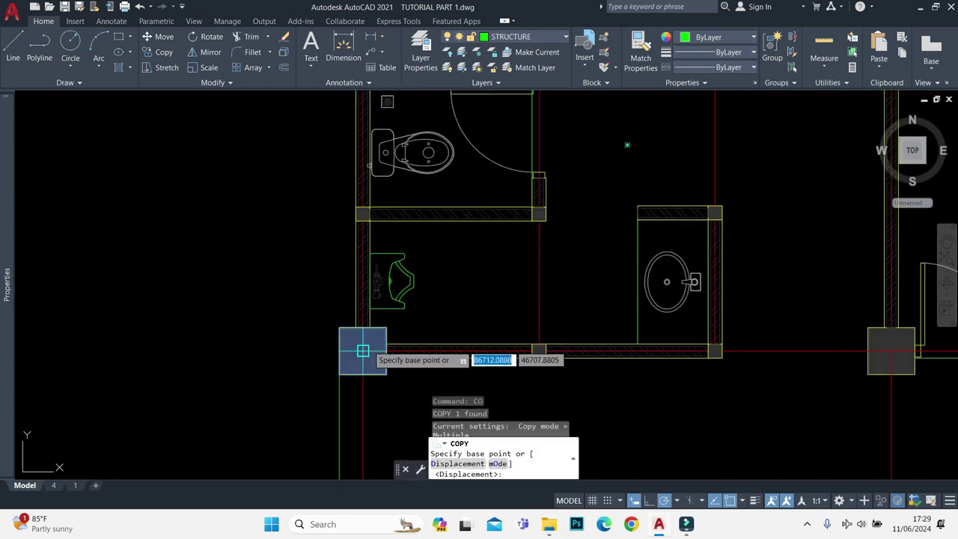
pyautogui.click(364, 351)
pyautogui.scroll(-5, 364, 353)
pyautogui.scroll(-5, 364, 299)
pyautogui.scroll(5, 361, 187)
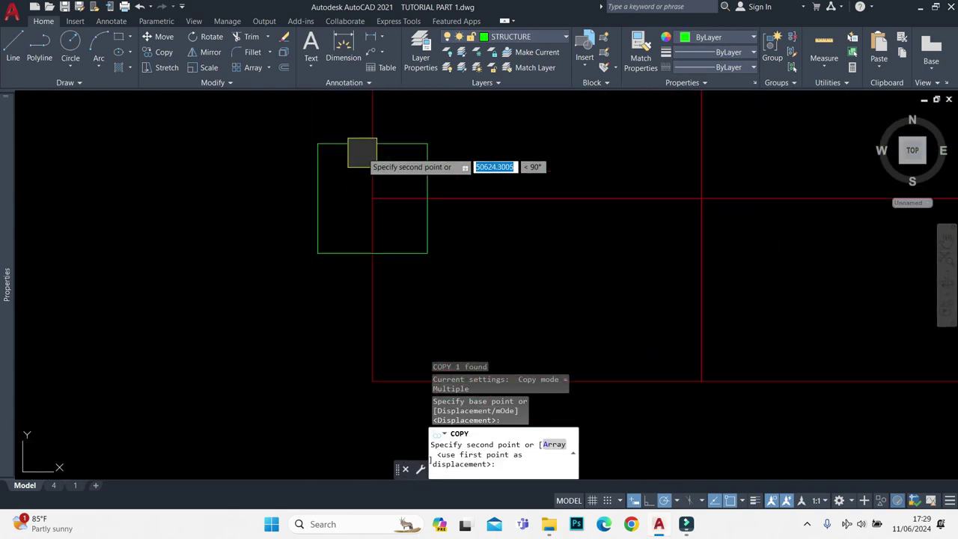
pyautogui.moveTo(373, 198); pyautogui.dragTo(360, 257, button='middle')
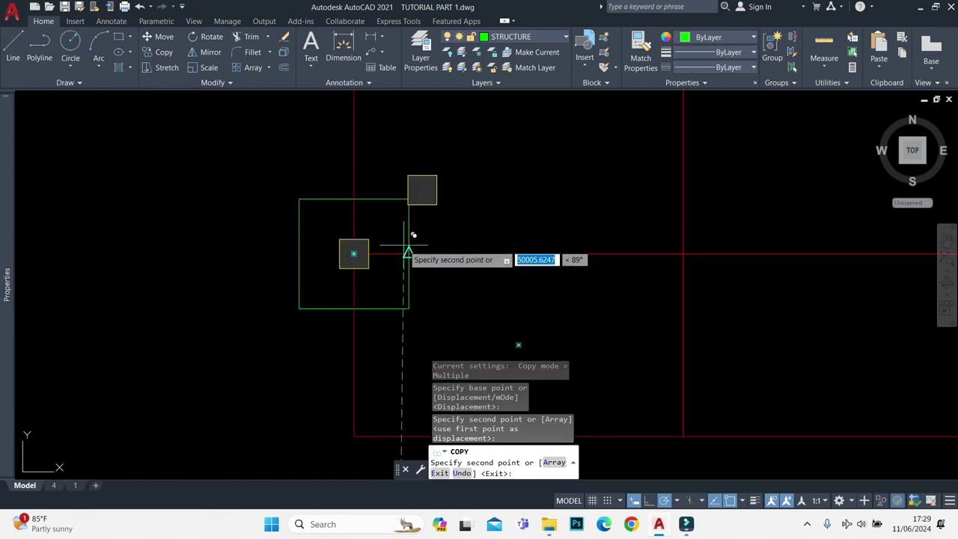
pyautogui.press('Escape')
# - Window-select the 1500 square on the grid to inspect it, then clear the selection
pyautogui.moveTo(449, 209); pyautogui.dragTo(377, 255, button='middle')
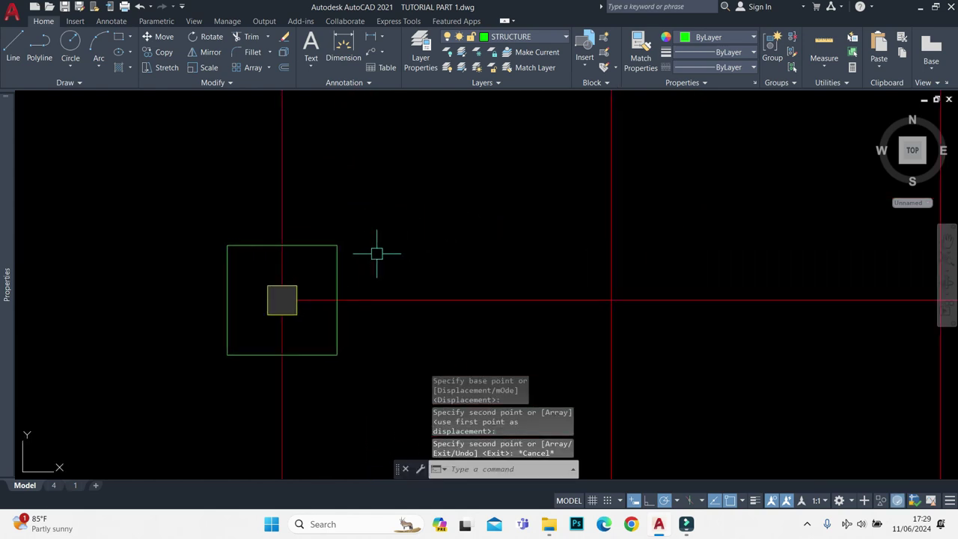
pyautogui.scroll(-5, 406, 263)
pyautogui.scroll(2, 385, 321)
pyautogui.scroll(2, 378, 359)
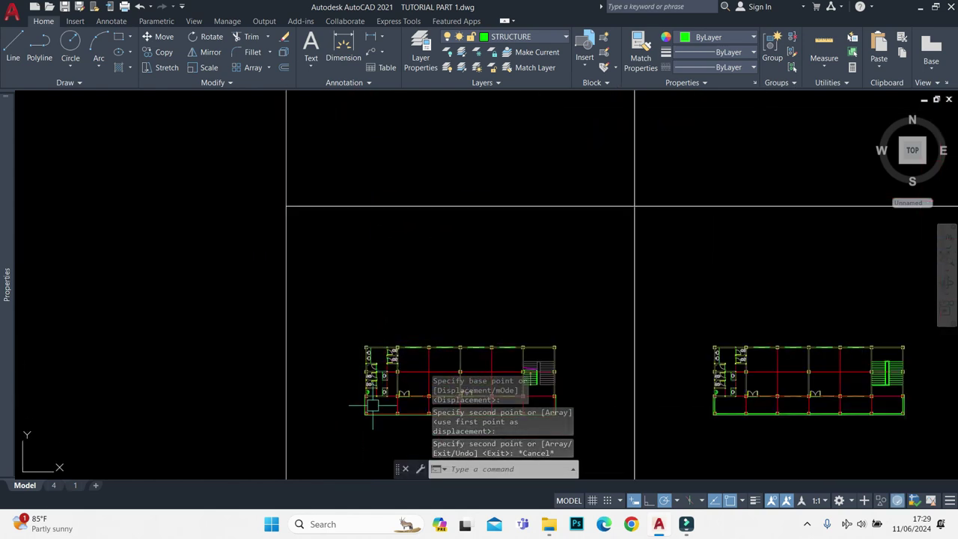
pyautogui.scroll(2, 371, 399)
pyautogui.scroll(-3, 371, 399)
pyautogui.scroll(-1, 368, 332)
pyautogui.scroll(4, 400, 395)
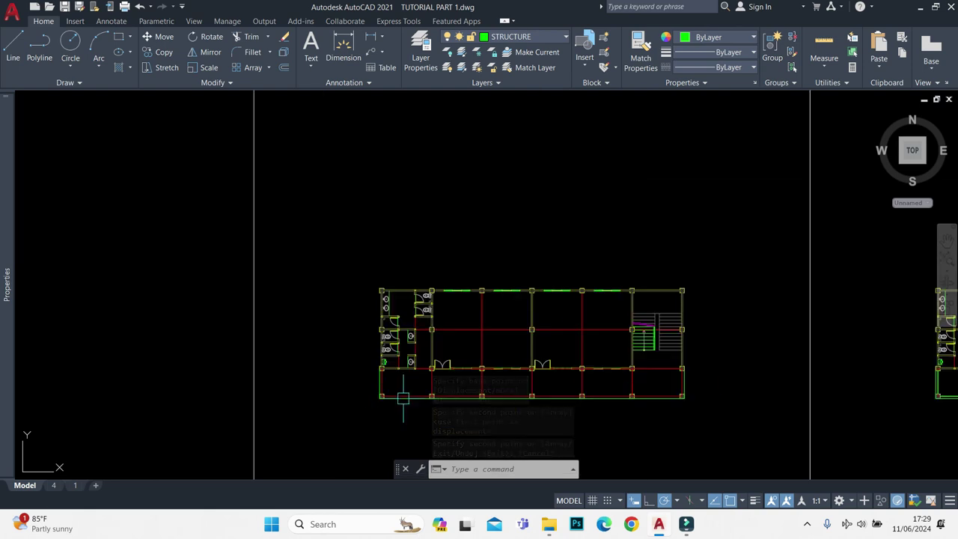
pyautogui.scroll(4, 382, 375)
pyautogui.scroll(-5, 386, 300)
pyautogui.scroll(4, 364, 284)
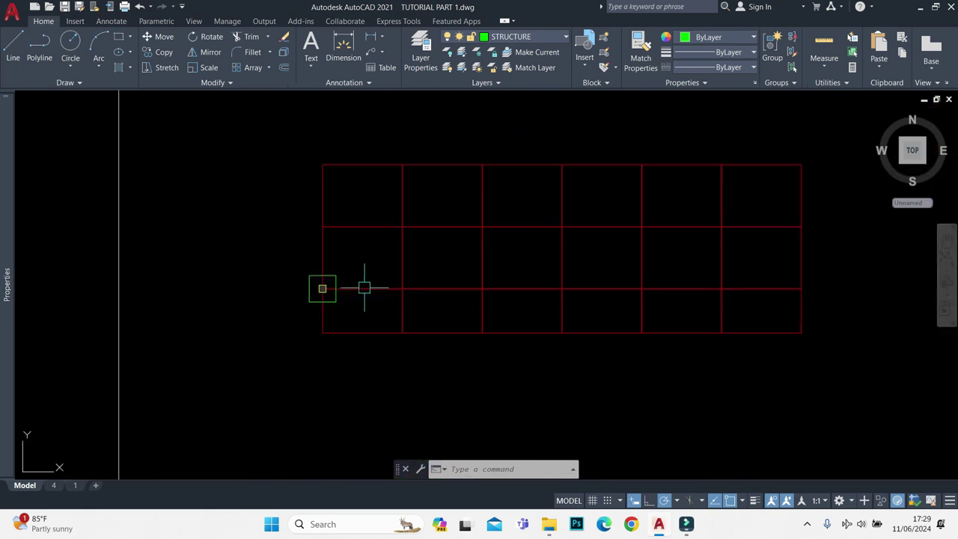
pyautogui.scroll(3, 233, 248)
pyautogui.click(234, 248)
pyautogui.click(383, 393)
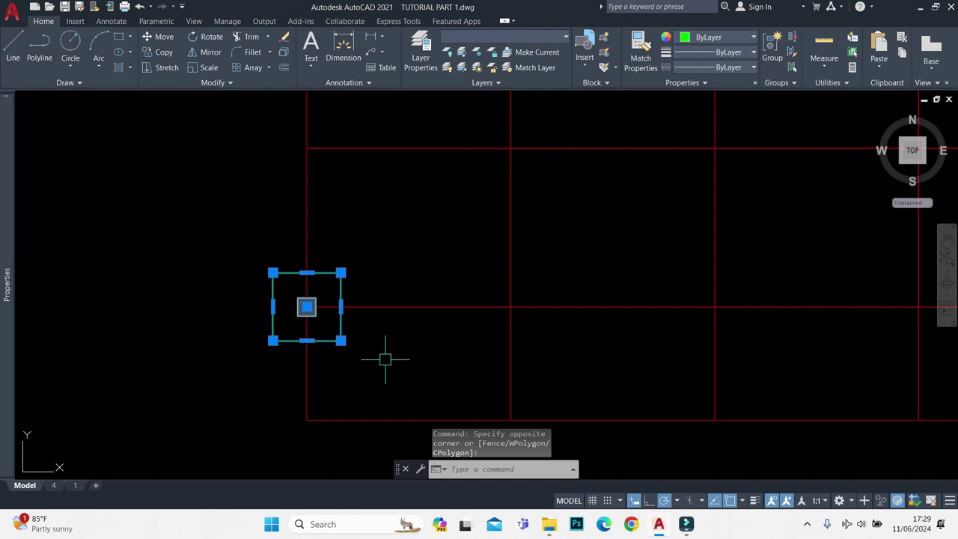
pyautogui.moveTo(386, 359); pyautogui.dragTo(310, 387, button='middle')
pyautogui.moveTo(337, 284)
pyautogui.mouseDown(button='middle')
pyautogui.moveTo(343, 315)
pyautogui.moveTo(285, 302)
pyautogui.moveTo(285, 323)
pyautogui.mouseUp(button='middle')
pyautogui.scroll(-4, 359, 287)
pyautogui.scroll(2, 377, 284)
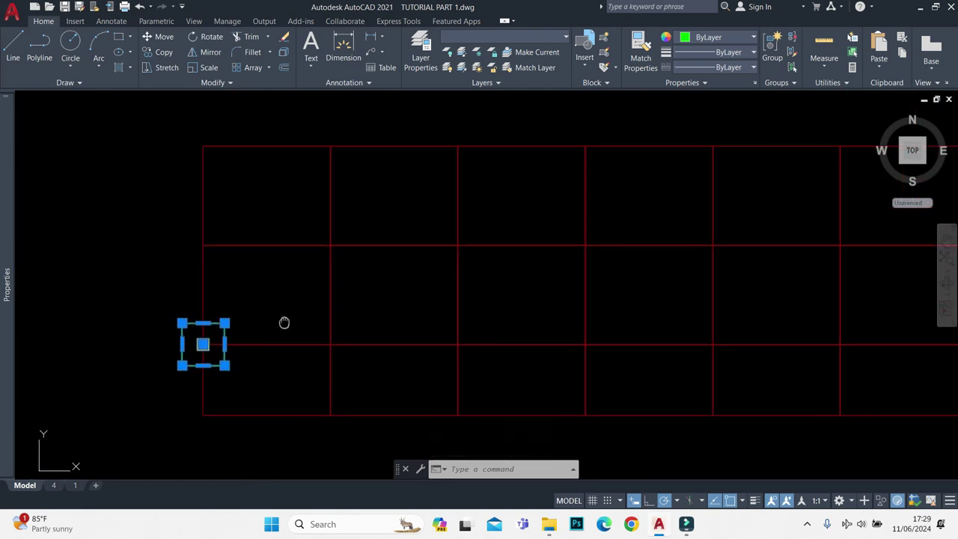
pyautogui.scroll(2, 300, 318)
pyautogui.scroll(2, 219, 359)
pyautogui.press('Escape')
# - Select the 1500 square and its enclosed column together
pyautogui.click(192, 246)
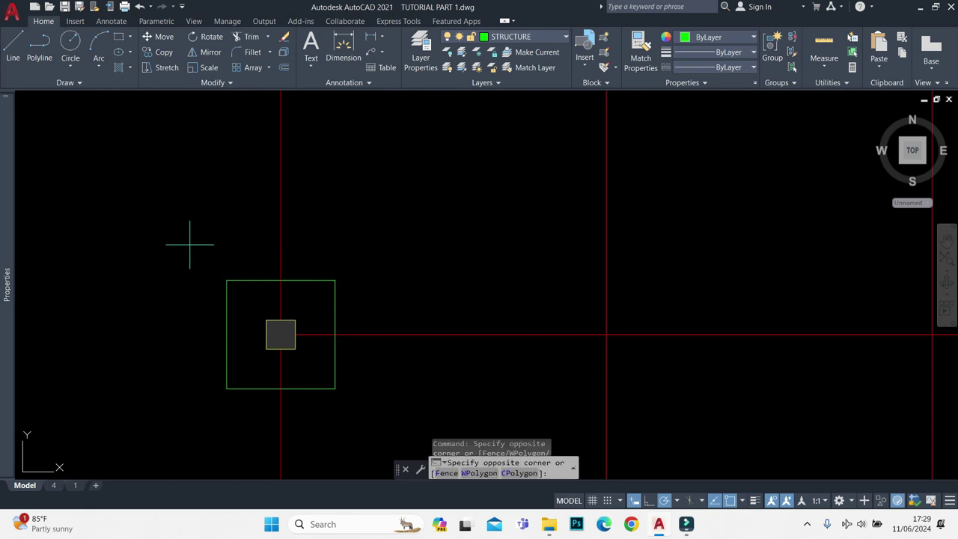
pyautogui.scroll(-2, 327, 295)
pyautogui.click(394, 381)
pyautogui.scroll(4, 315, 321)
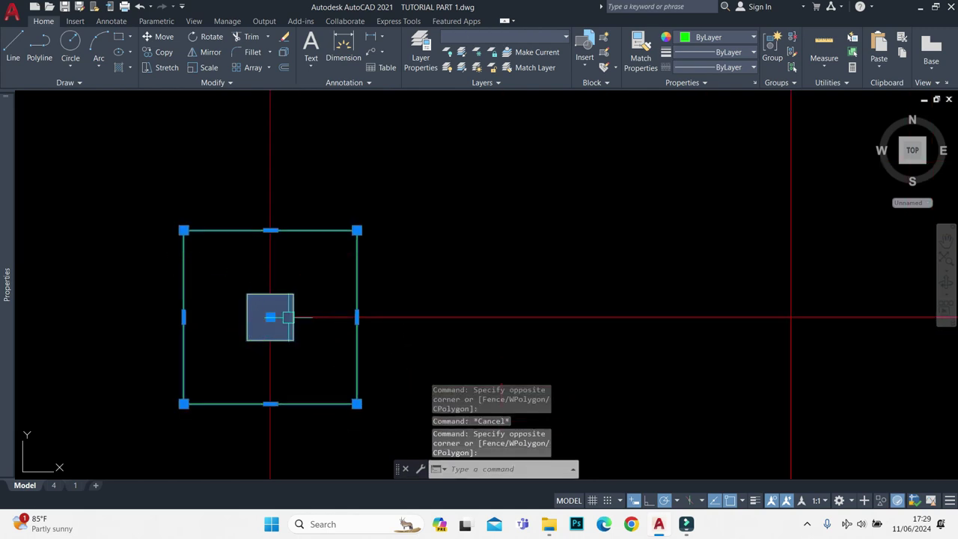
pyautogui.keyDown('shift'); pyautogui.click(288, 318); pyautogui.keyUp('shift')
pyautogui.moveTo(357, 230)
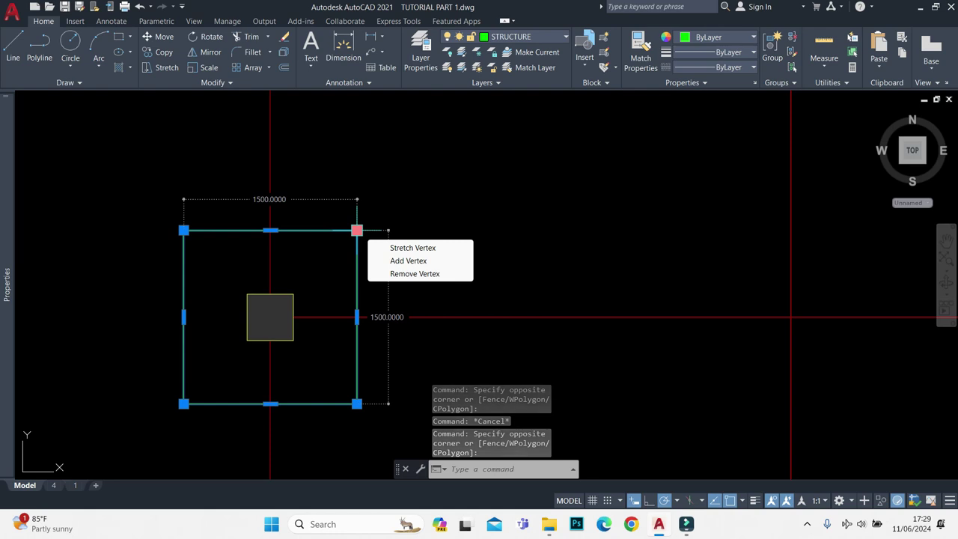
pyautogui.press('Escape')
pyautogui.click(426, 210)
pyautogui.click(240, 280)
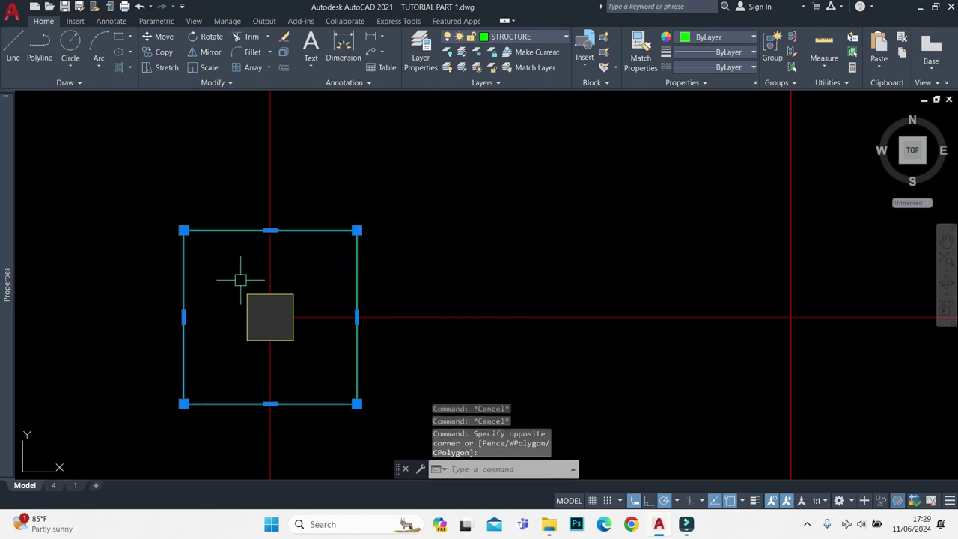
pyautogui.scroll(-4, 397, 235)
pyautogui.click(449, 288)
pyautogui.moveTo(459, 293); pyautogui.dragTo(339, 310, button='middle')
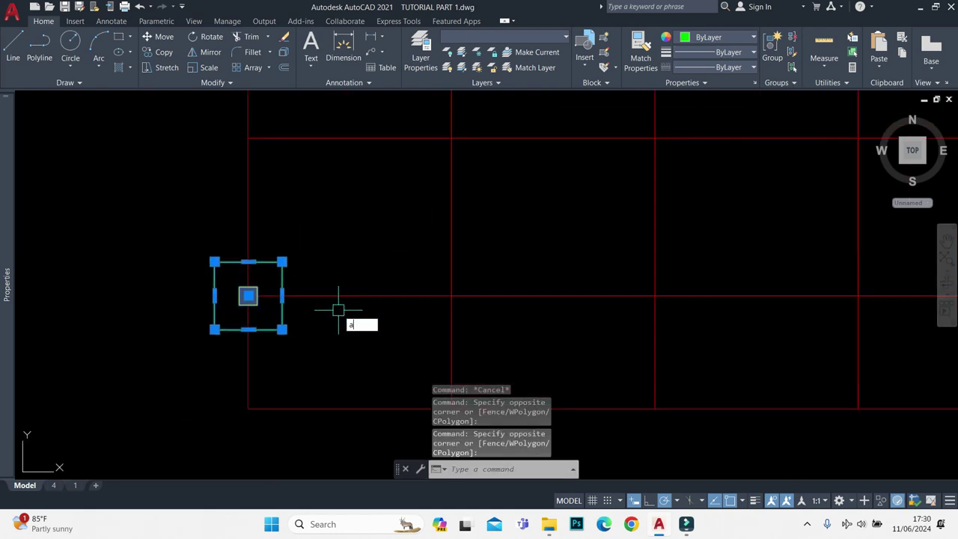
# - Create a rectangular array from the square and column
pyautogui.press('Return')
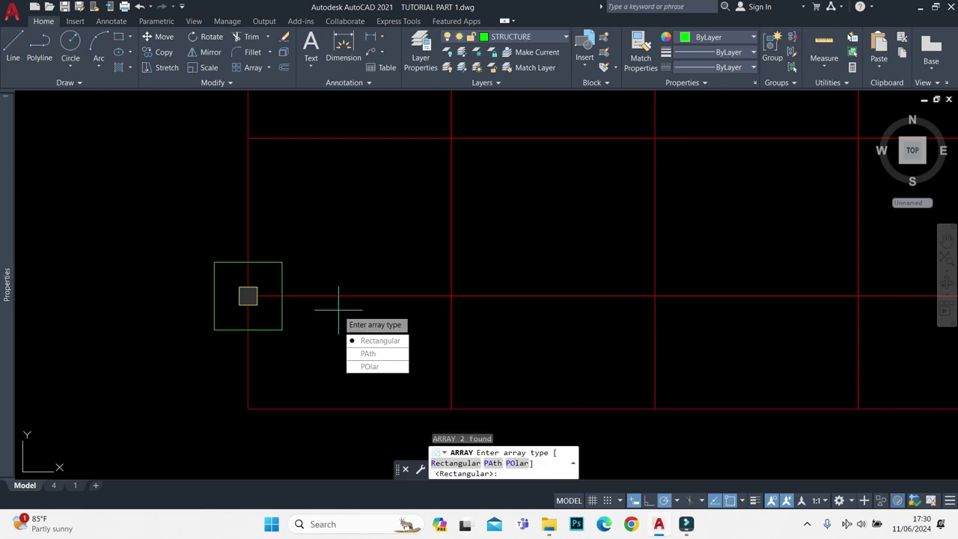
pyautogui.press('Return')
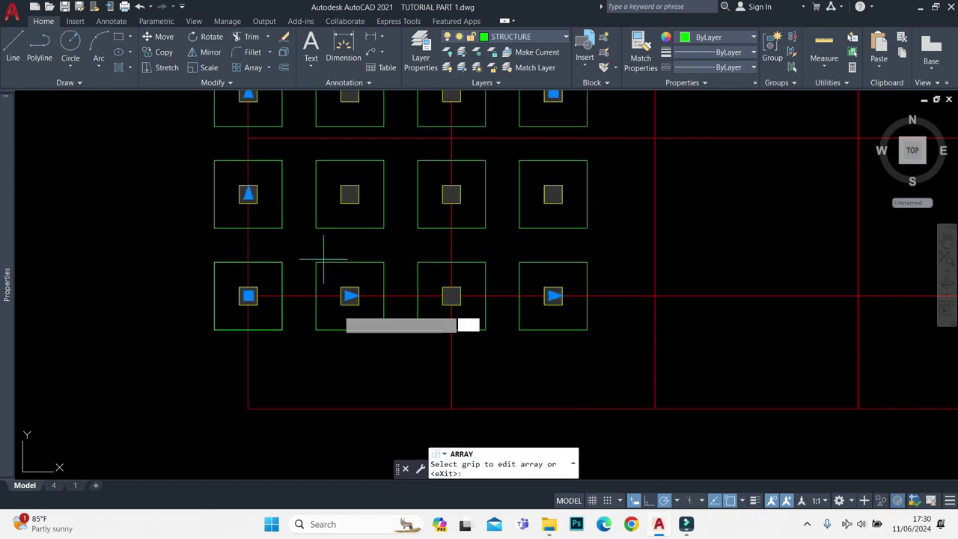
pyautogui.scroll(-3, 360, 269)
pyautogui.scroll(-1, 224, 318)
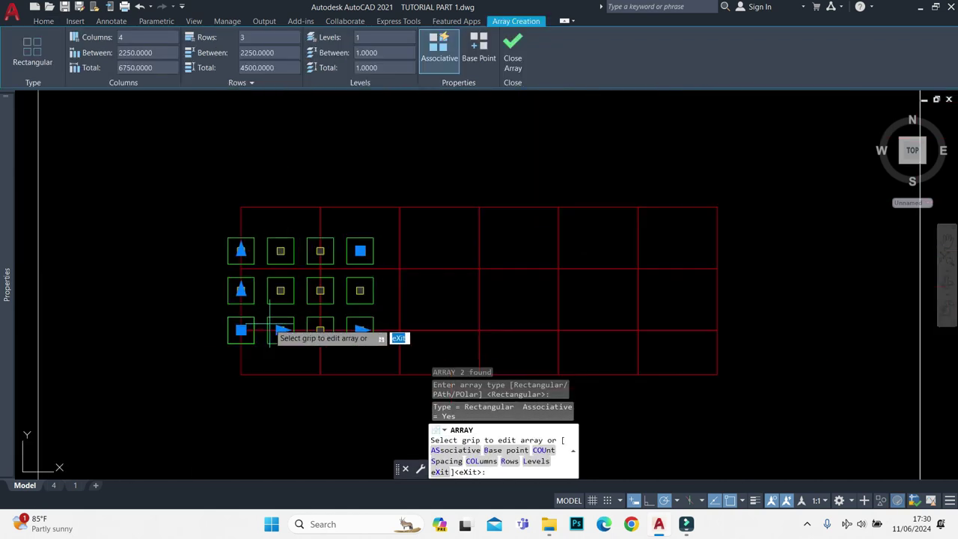
pyautogui.press('Escape')
pyautogui.scroll(2, 258, 324)
# - Start a line at a grid intersection with L, then cancel it
pyautogui.write('l')
pyautogui.press('Return')
pyautogui.click(480, 329)
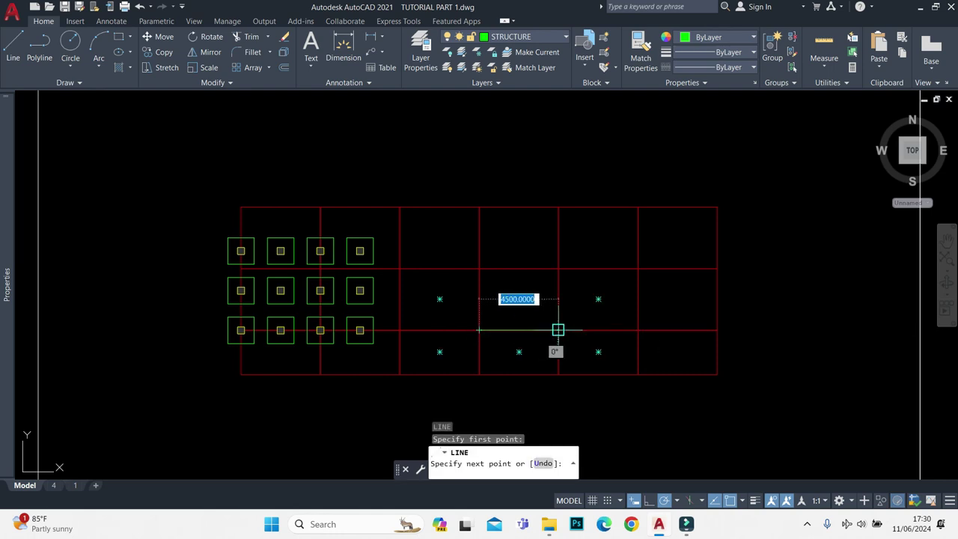
pyautogui.press('Escape')
# - Set the array spacing to 4500 between columns and 3500 between rows
pyautogui.click(363, 293)
pyautogui.write('4500')
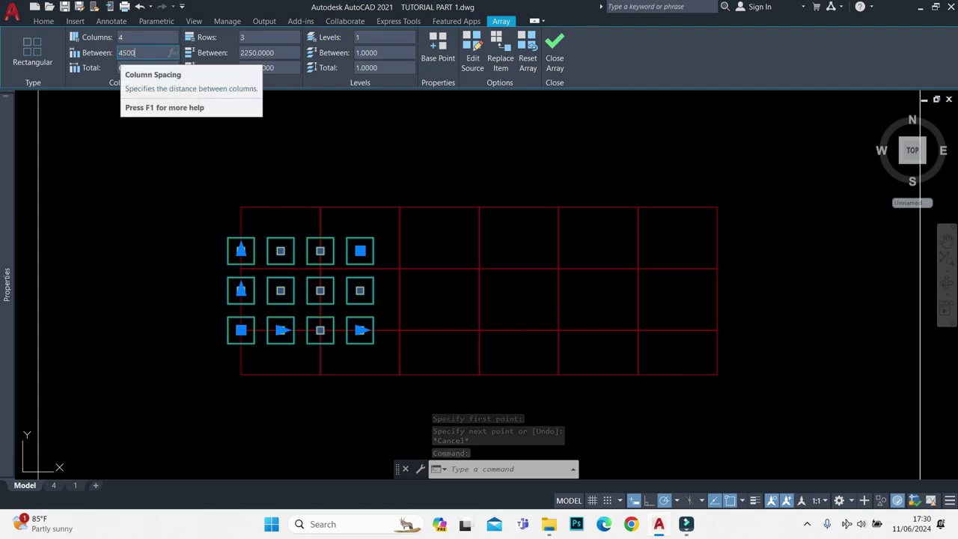
pyautogui.press('Return')
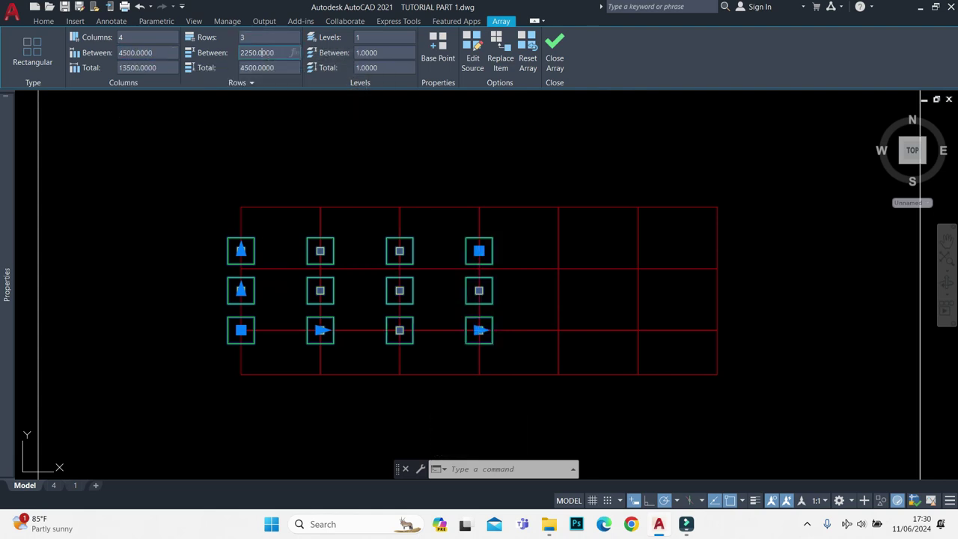
pyautogui.write('3500')
pyautogui.press('Return')
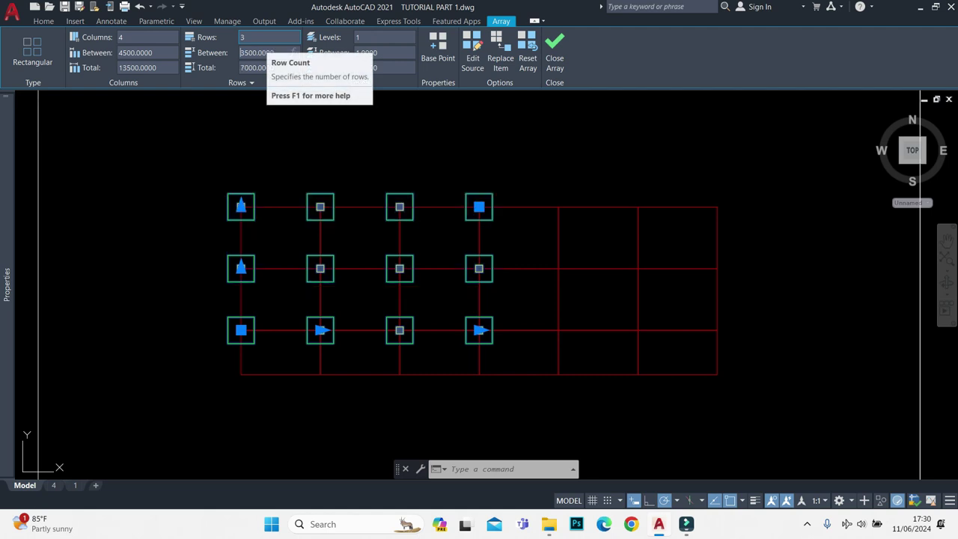
pyautogui.press('Escape')
# - Extend the array to 7 columns with its column-count grip
pyautogui.click(493, 319)
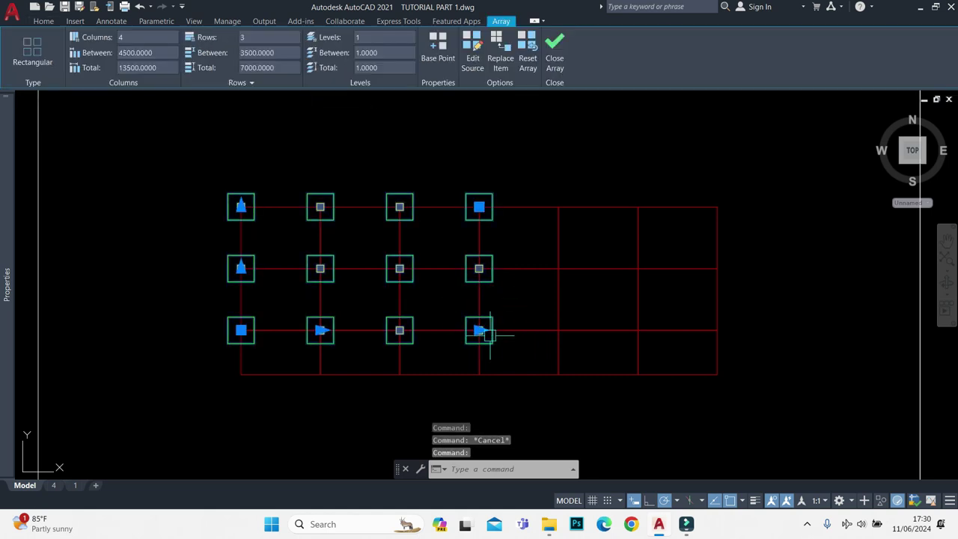
pyautogui.click(479, 330)
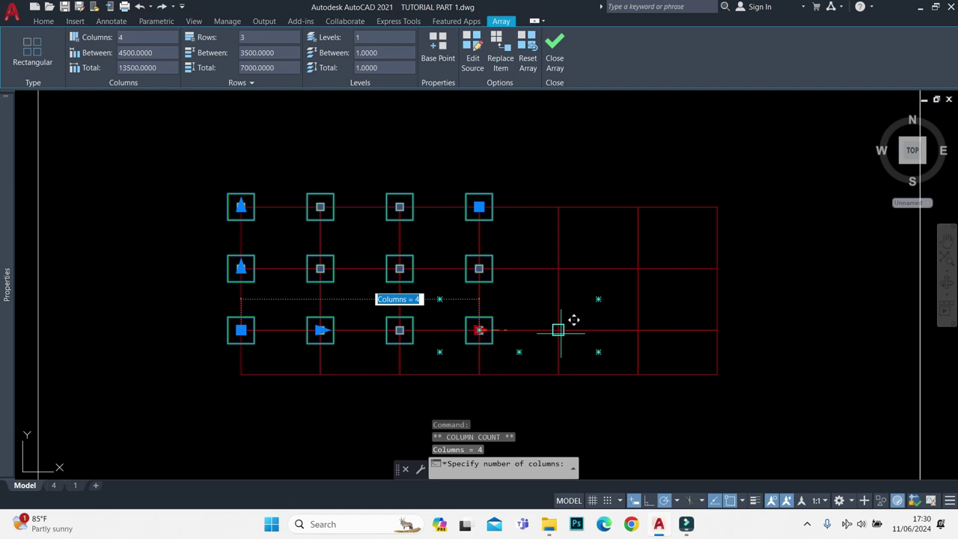
pyautogui.click(745, 325)
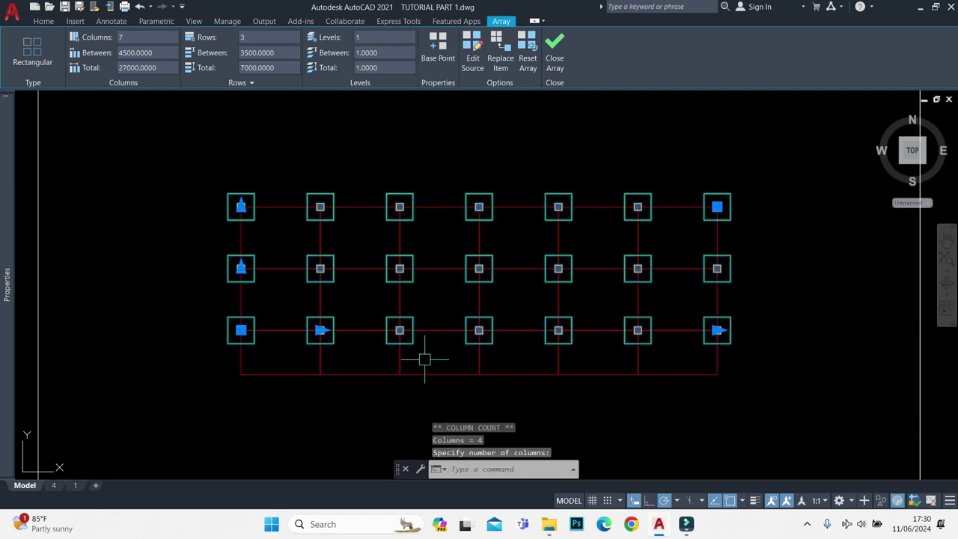
pyautogui.write('co')
pyautogui.press('Return')
# - Copy the bottom row of columns one bay lower as a fourth row
pyautogui.scroll(2, 281, 346)
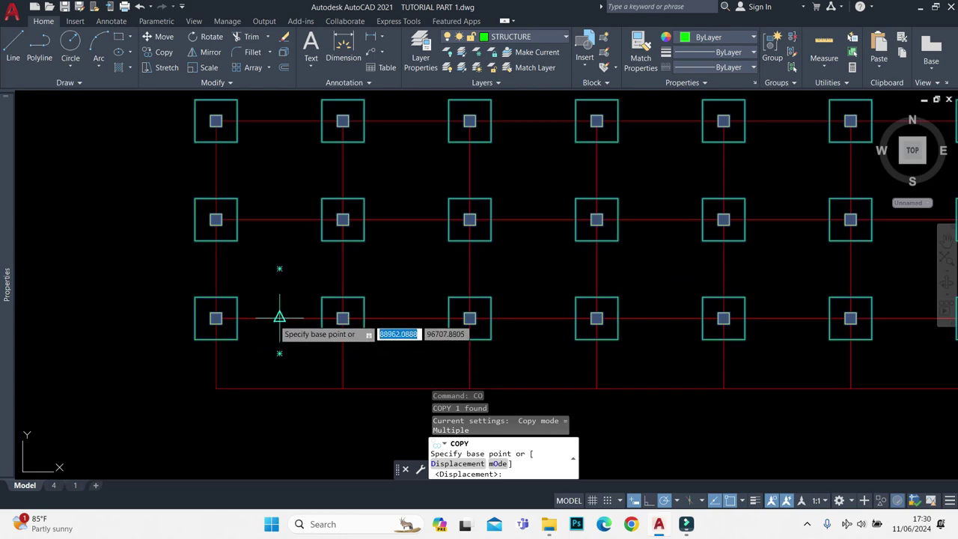
pyautogui.click(280, 318)
pyautogui.click(279, 388)
pyautogui.press('Escape')
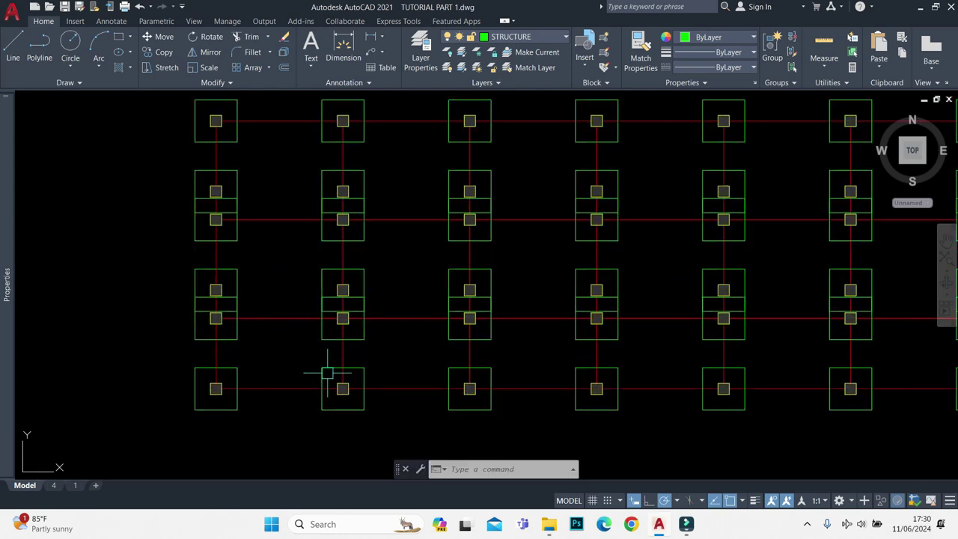
# - Cancel a row-count edit, deselect the array and regenerate the drawing with RE
pyautogui.scroll(-4, 314, 305)
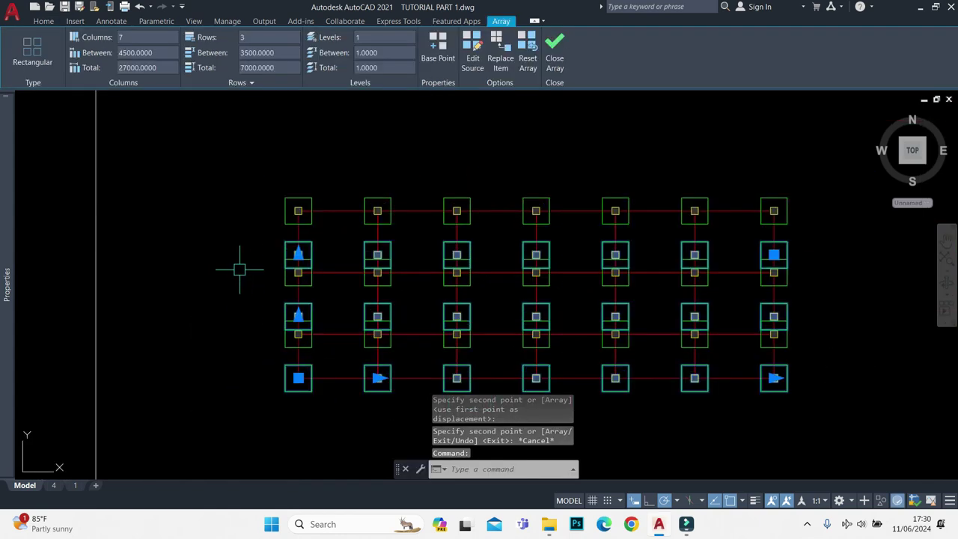
pyautogui.scroll(4, 240, 267)
pyautogui.click(327, 245)
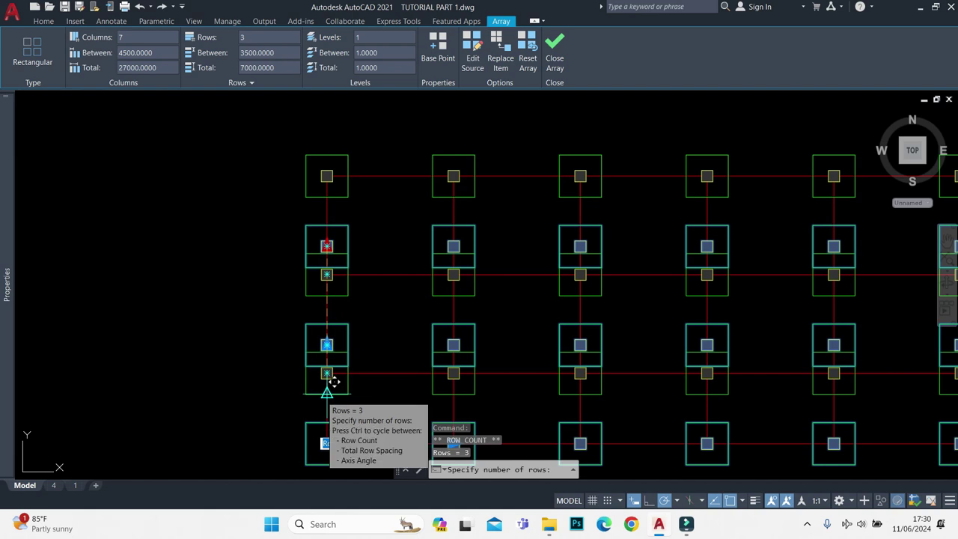
pyautogui.press('Escape')
pyautogui.scroll(-4, 321, 274)
pyautogui.press('Escape')
pyautogui.write('RE')
pyautogui.press('Return')
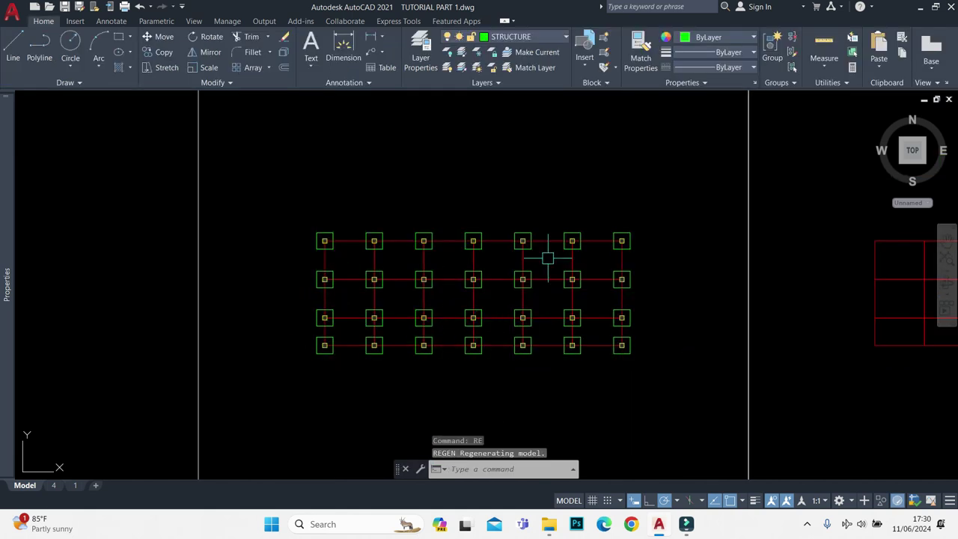
# - Window-select all the columns in the column grid
pyautogui.moveTo(603, 318); pyautogui.dragTo(505, 296, button='middle')
pyautogui.write('r')
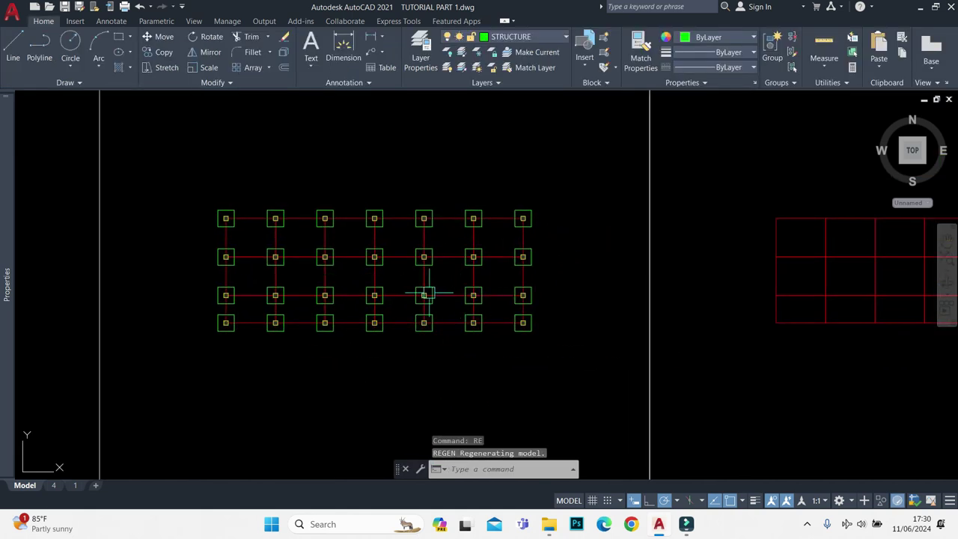
pyautogui.moveTo(423, 294); pyautogui.dragTo(442, 274, button='middle')
pyautogui.scroll(-2, 527, 253)
pyautogui.moveTo(562, 250); pyautogui.dragTo(428, 250, button='middle')
pyautogui.scroll(4, 428, 250)
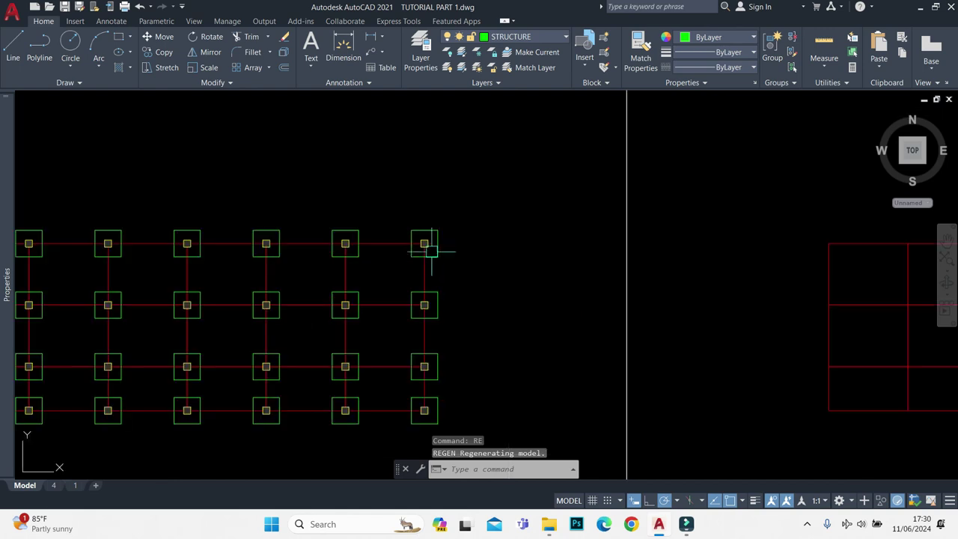
pyautogui.click(431, 252)
pyautogui.scroll(-2, 430, 225)
pyautogui.click(440, 342)
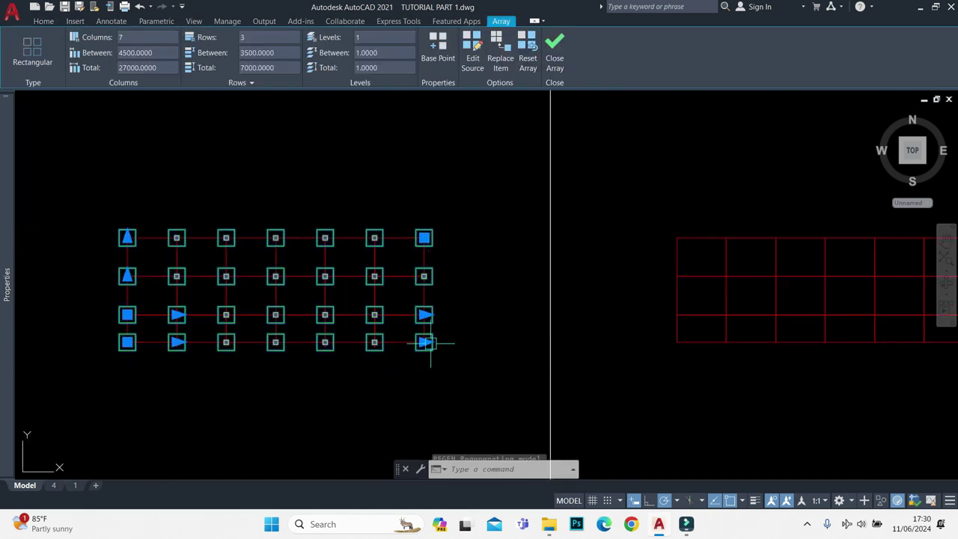
# - Copy the column grid from the frame corner into the neighbouring sheet frame
pyautogui.write('co')
pyautogui.press('Return')
pyautogui.scroll(-3, 449, 337)
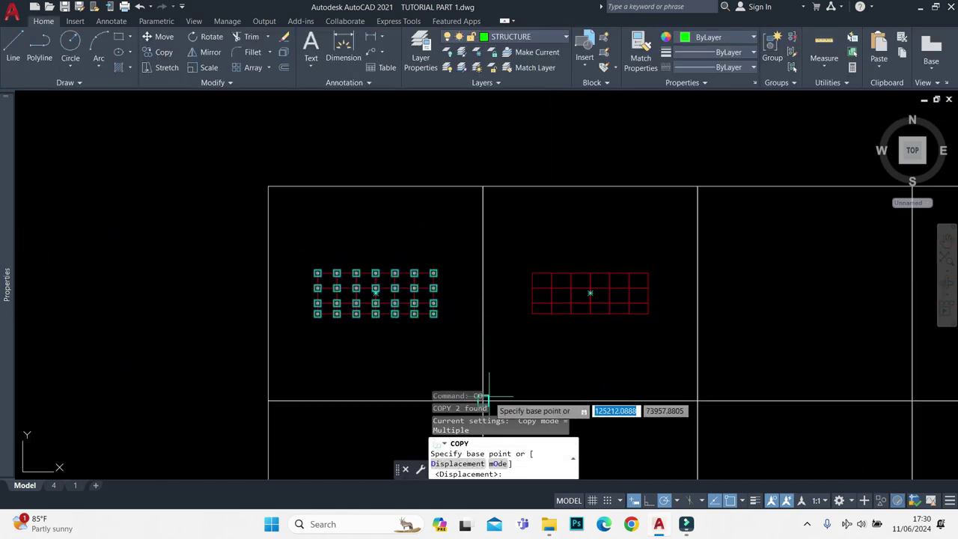
pyautogui.moveTo(494, 386); pyautogui.dragTo(355, 293, button='middle')
pyautogui.click(344, 308)
pyautogui.click(477, 308)
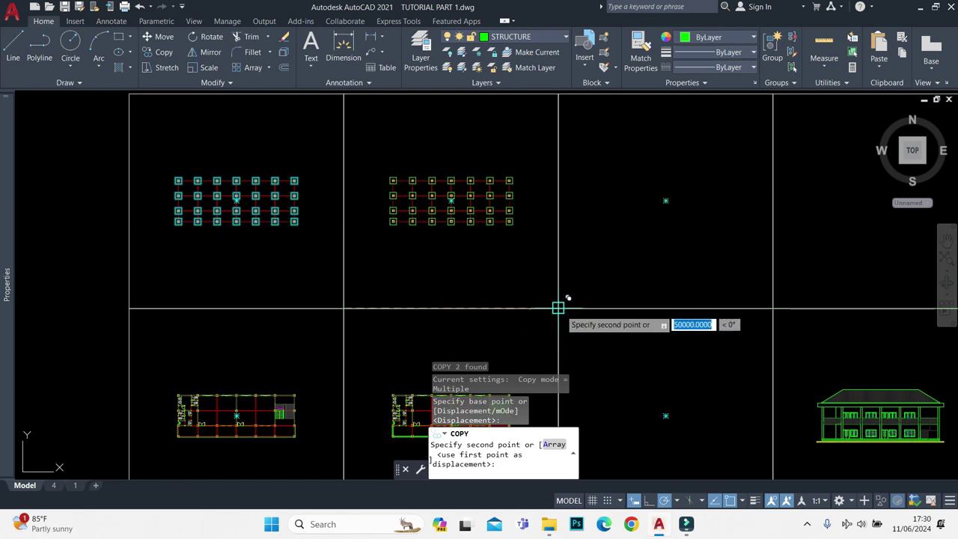
pyautogui.press('Escape')
pyautogui.scroll(3, 468, 210)
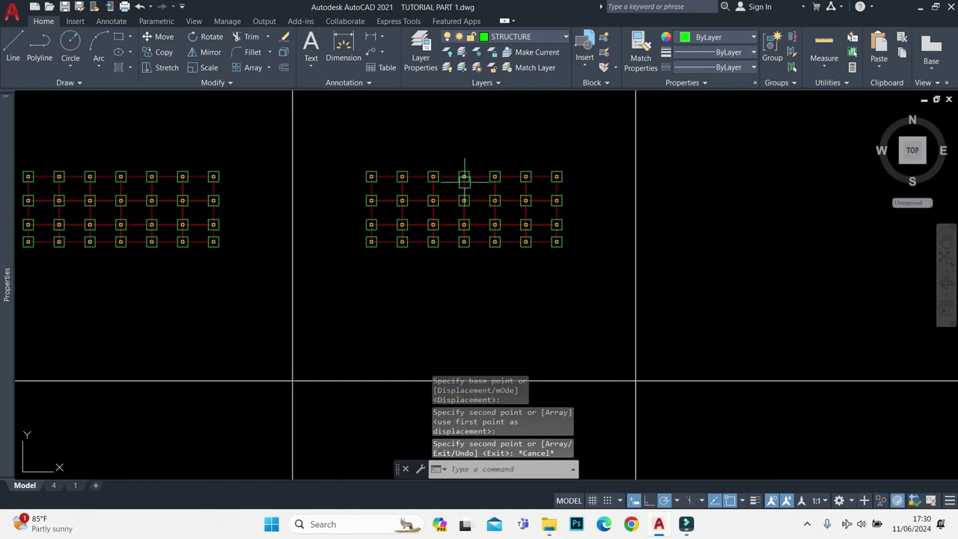
pyautogui.scroll(3, 403, 217)
pyautogui.click(398, 200)
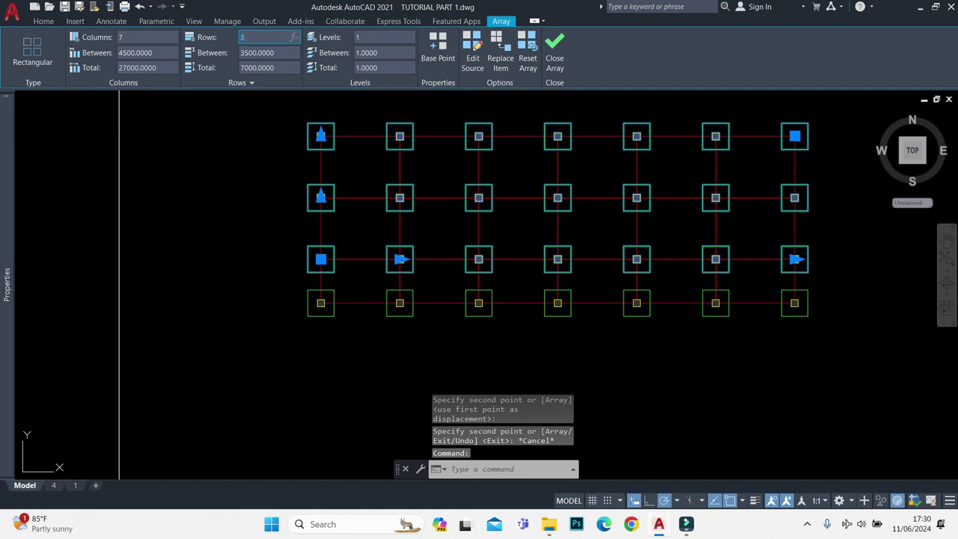
# - Reduce the copied array to a single column and a single row
pyautogui.click(146, 36)
pyautogui.write('1')
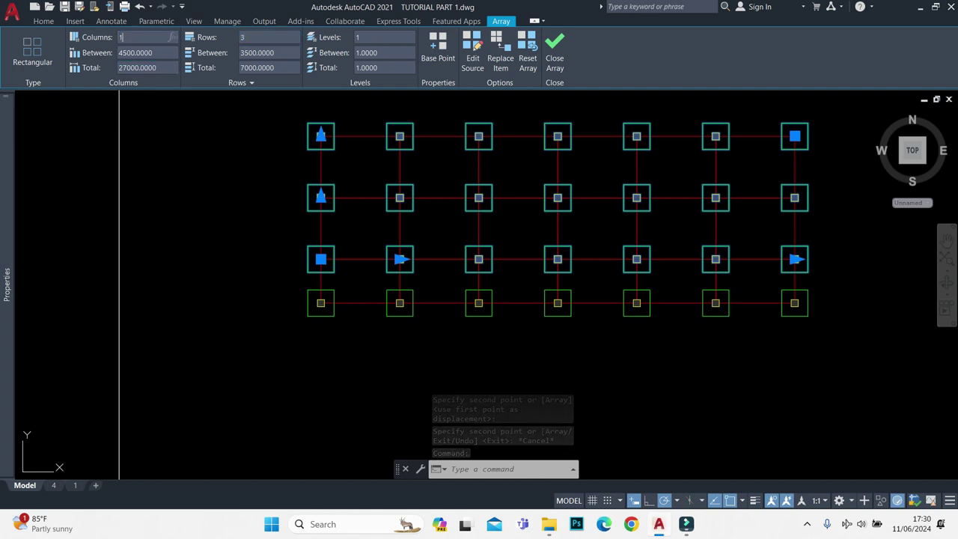
pyautogui.click(266, 37)
pyautogui.write('1')
pyautogui.click(268, 258)
pyautogui.press('Escape')
pyautogui.press('Escape')
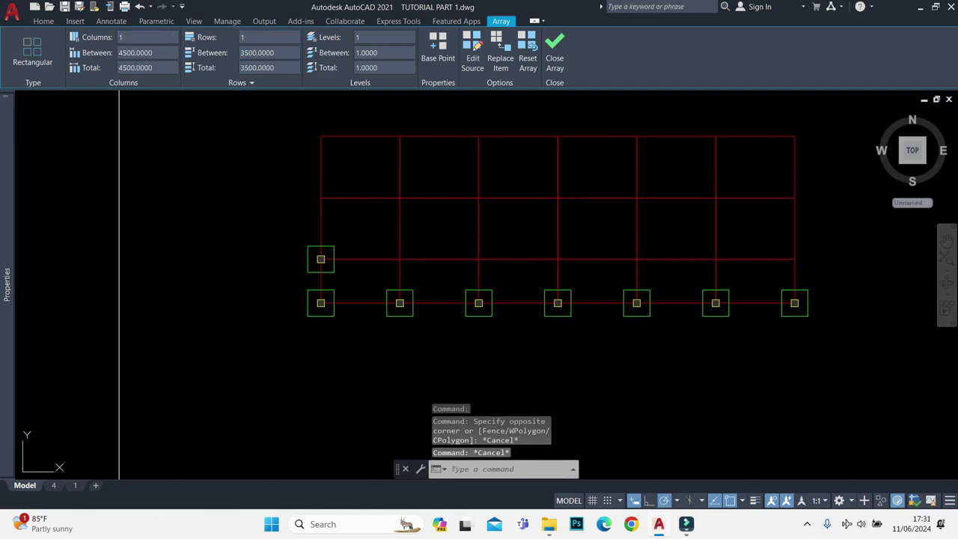
pyautogui.press('Return')
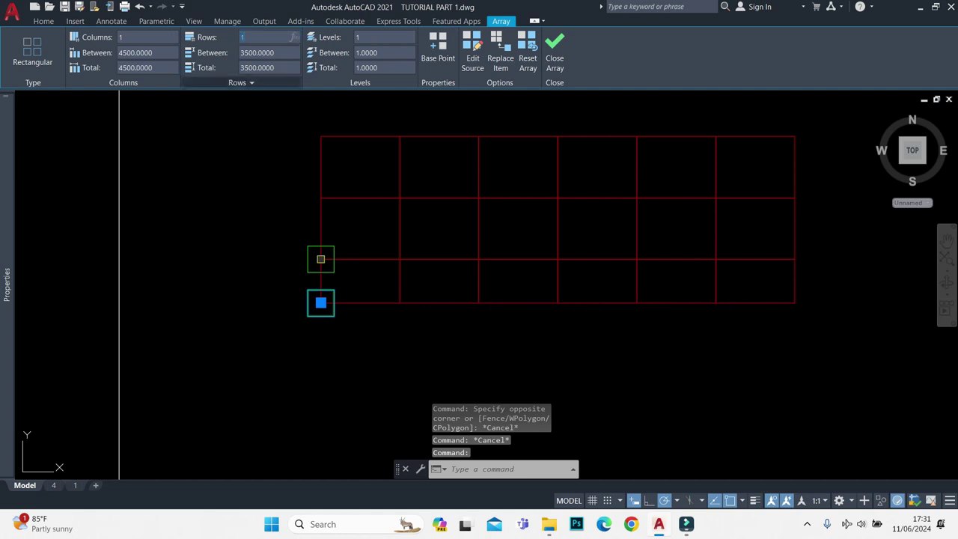
pyautogui.press('Escape')
# - Explode the two remaining columns and erase their outer squares
pyautogui.scroll(2, 317, 263)
pyautogui.click(317, 262)
pyautogui.click(313, 321)
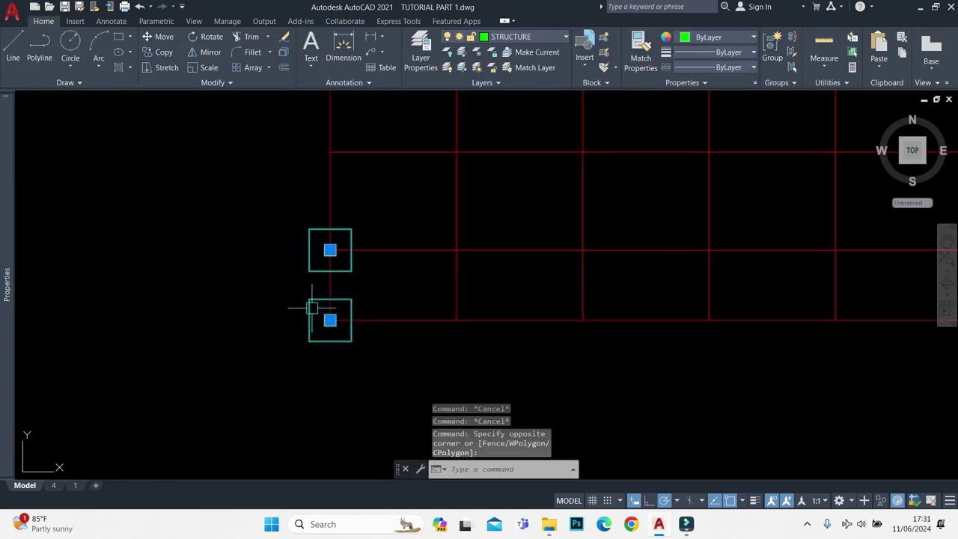
pyautogui.press('Return')
pyautogui.scroll(2, 302, 270)
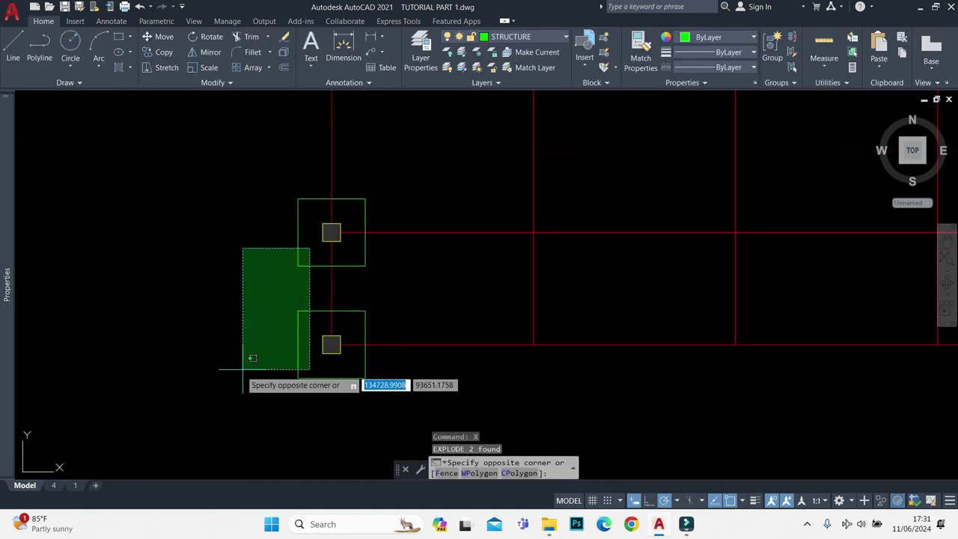
pyautogui.click(311, 249)
pyautogui.click(243, 367)
pyautogui.write('e')
pyautogui.press('Return')
# - Window-select the two small column cores at the second grid's left edge
pyautogui.moveTo(316, 324); pyautogui.dragTo(409, 328, button='middle')
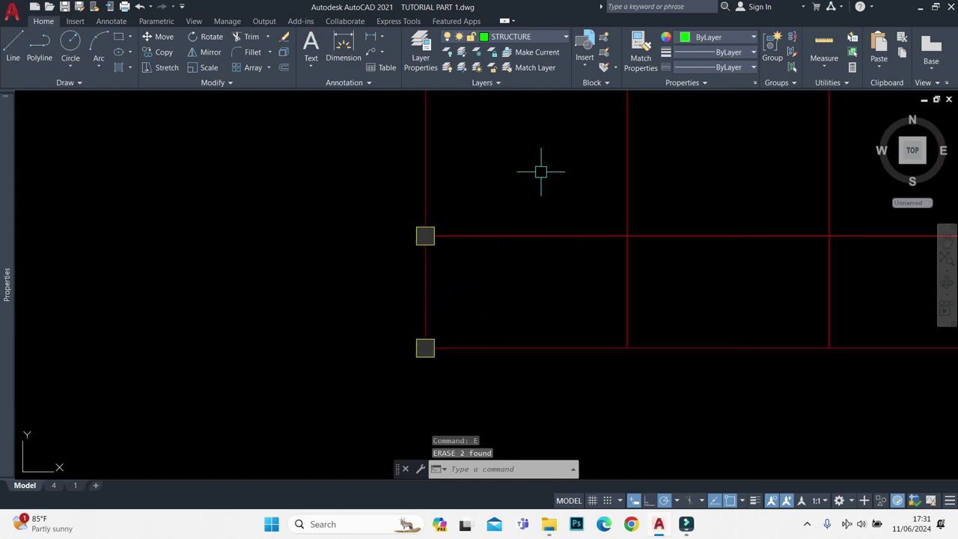
pyautogui.scroll(-2, 514, 243)
pyautogui.moveTo(514, 252); pyautogui.dragTo(453, 267, button='middle')
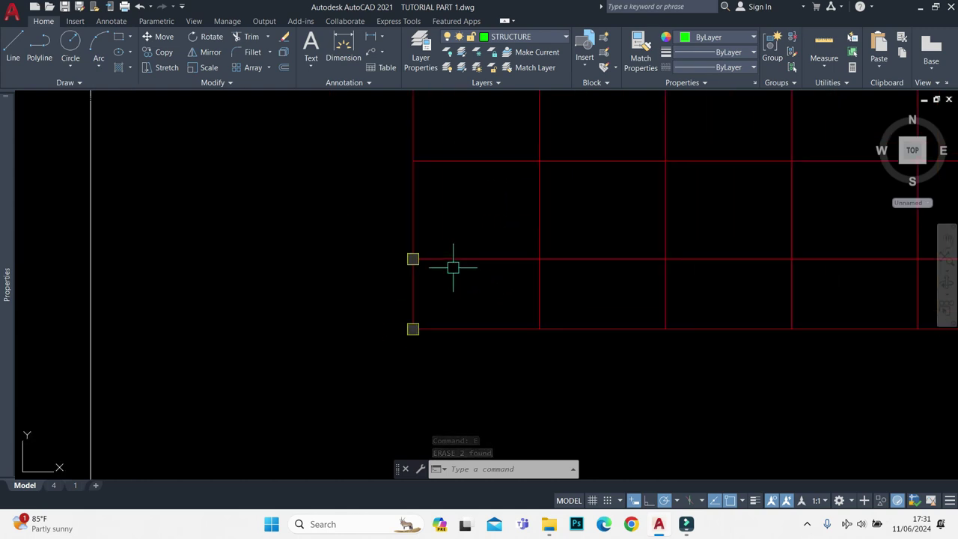
pyautogui.click(383, 235)
pyautogui.click(473, 334)
# - Select the two column cores and array them with AR
pyautogui.scroll(-4, 490, 291)
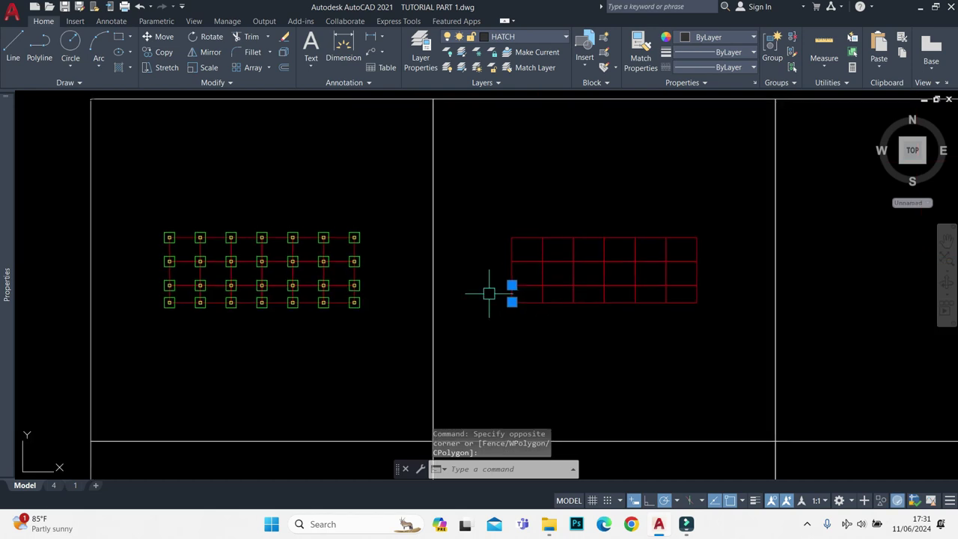
pyautogui.scroll(3, 532, 302)
pyautogui.scroll(2, 532, 301)
pyautogui.moveTo(532, 302); pyautogui.dragTo(430, 292, button='middle')
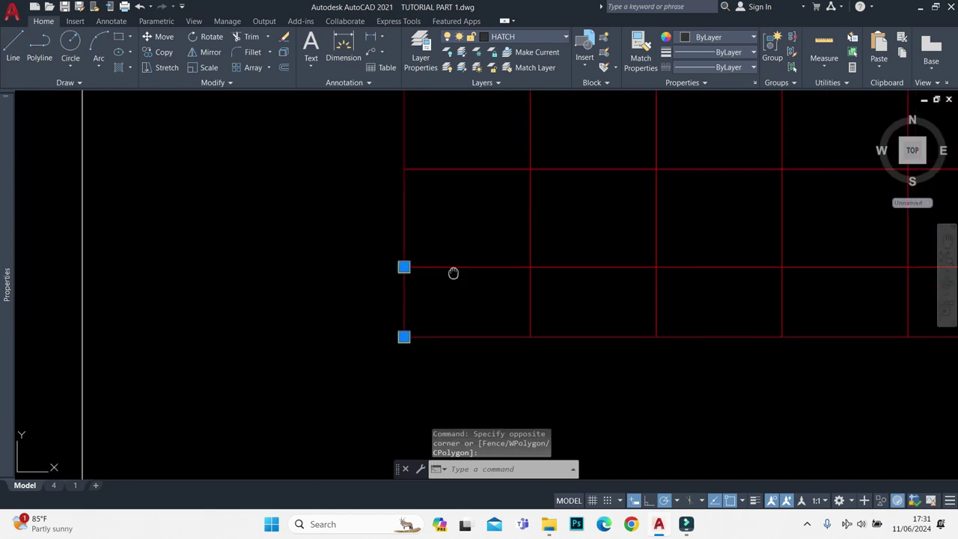
pyautogui.press('Escape')
pyautogui.click(358, 236)
pyautogui.click(375, 306)
pyautogui.scroll(-4, 394, 261)
pyautogui.write('ar')
pyautogui.press('Return')
pyautogui.write('4500')
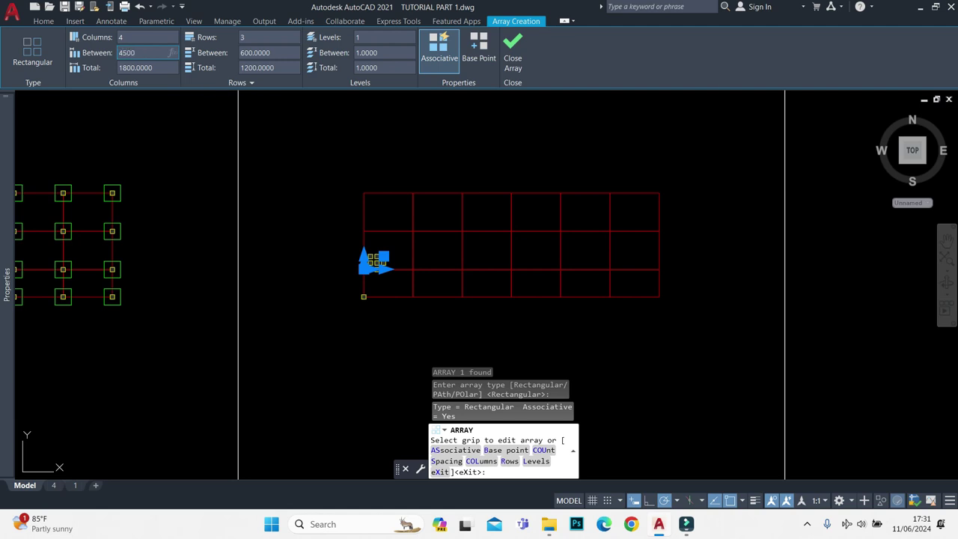
# - Set the grid array spacing to 4500 between columns and 3500 between rows
pyautogui.press('Return')
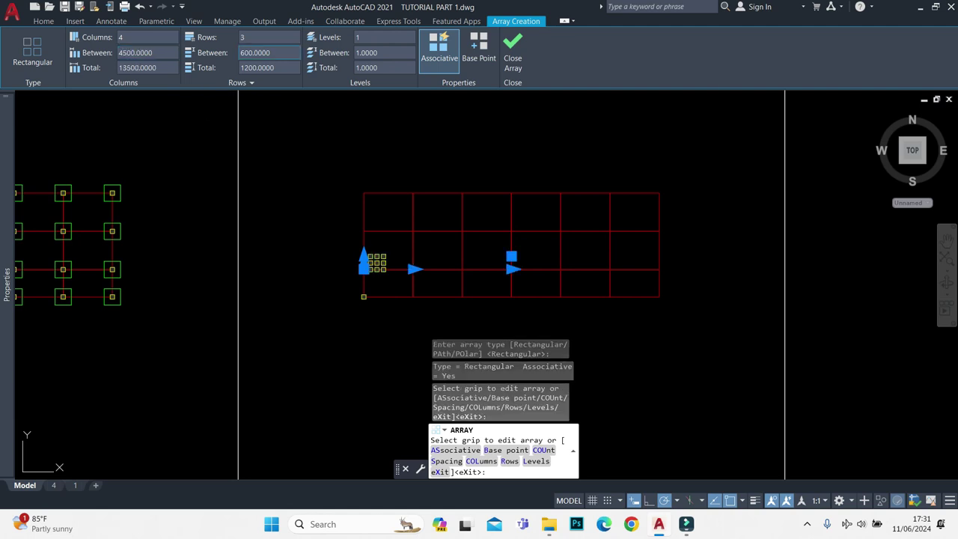
pyautogui.scroll(2, 399, 186)
pyautogui.write('3500')
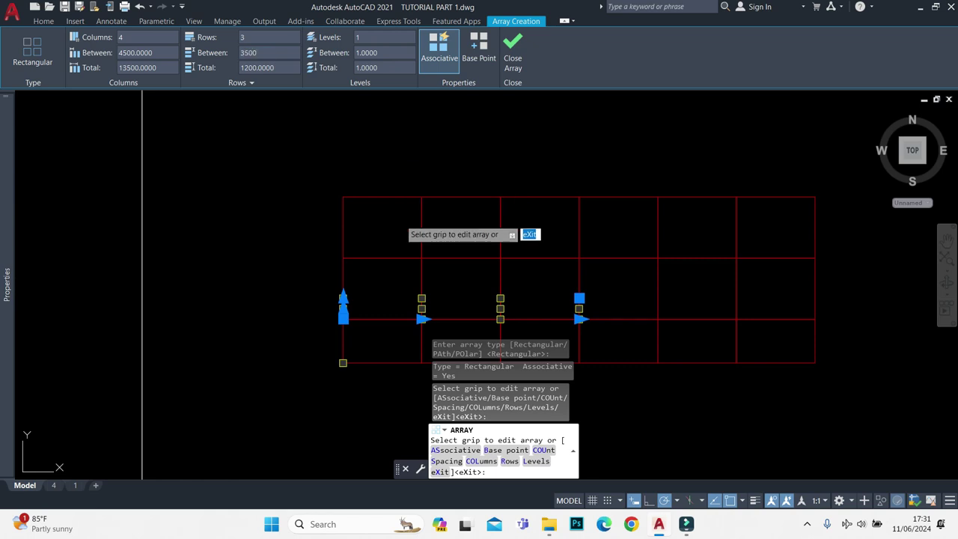
pyautogui.press('Return')
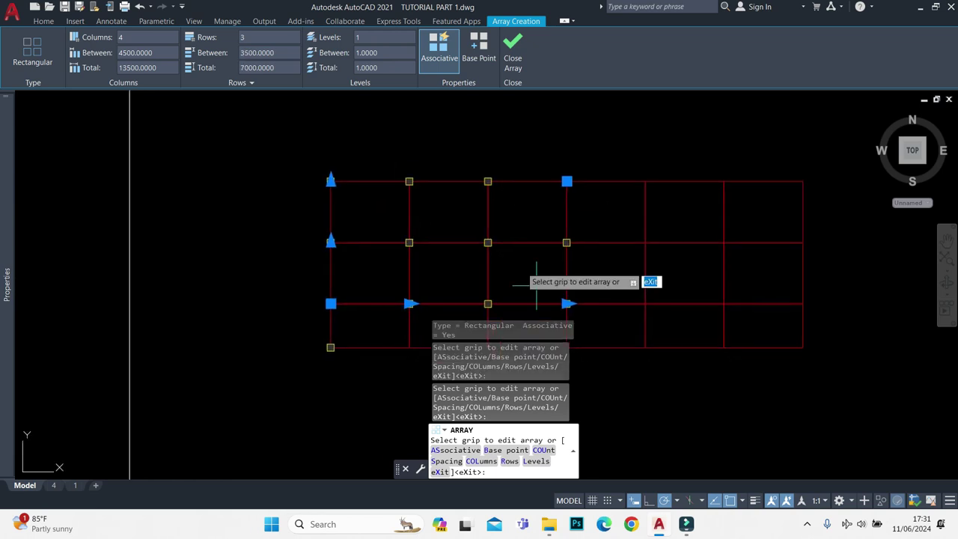
pyautogui.press('Escape')
# - Try changing the array's column count with its grip, then cancel
pyautogui.click(571, 304)
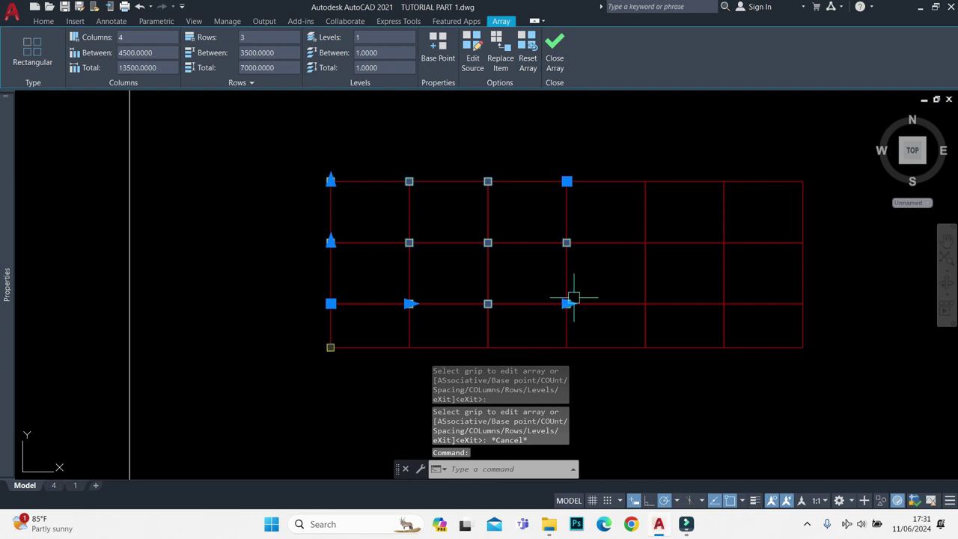
pyautogui.scroll(4, 574, 298)
pyautogui.click(555, 301)
pyautogui.scroll(-5, 555, 301)
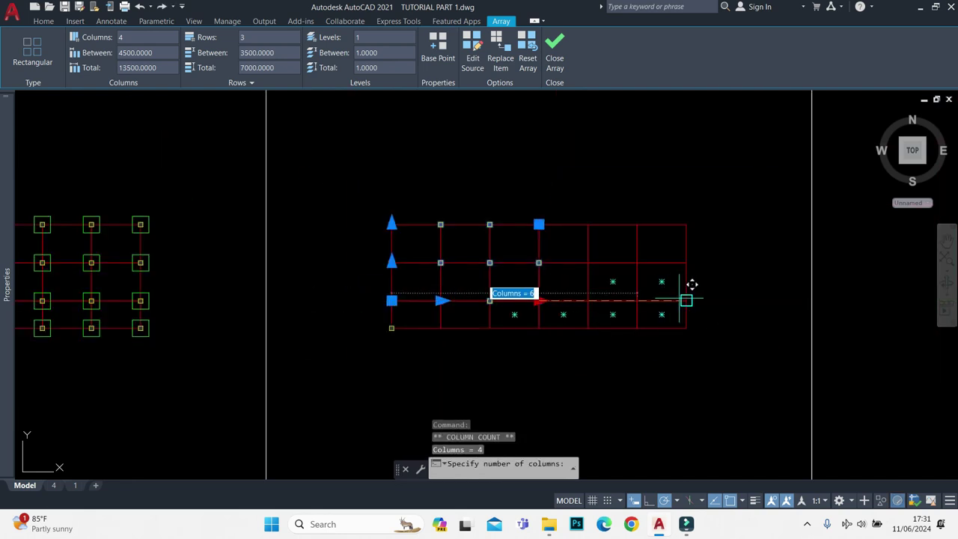
pyautogui.press('Escape')
pyautogui.press('Escape')
# - Select the small column squares and start a new array with AR
pyautogui.scroll(4, 353, 322)
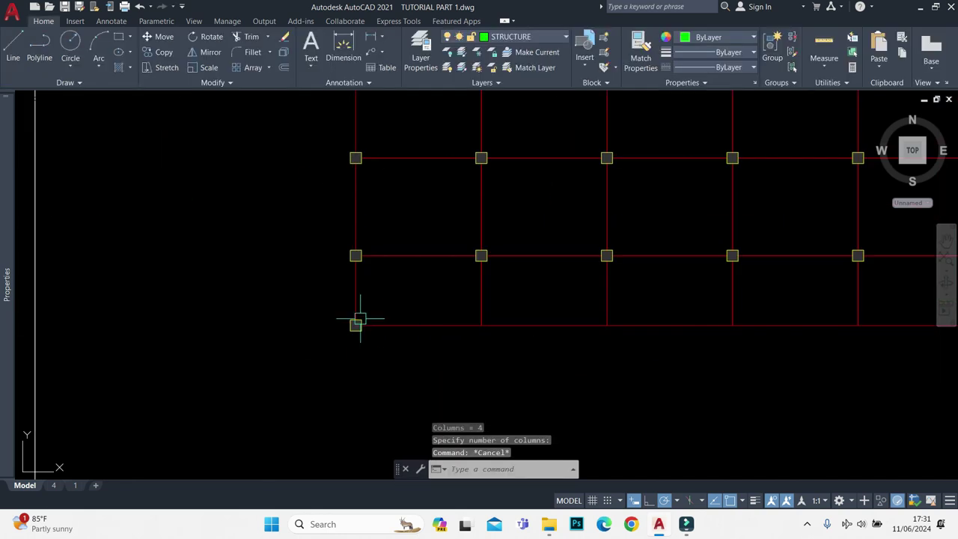
pyautogui.click(356, 325)
pyautogui.write('ar')
pyautogui.press('Return')
pyautogui.press('Return')
pyautogui.write('4500')
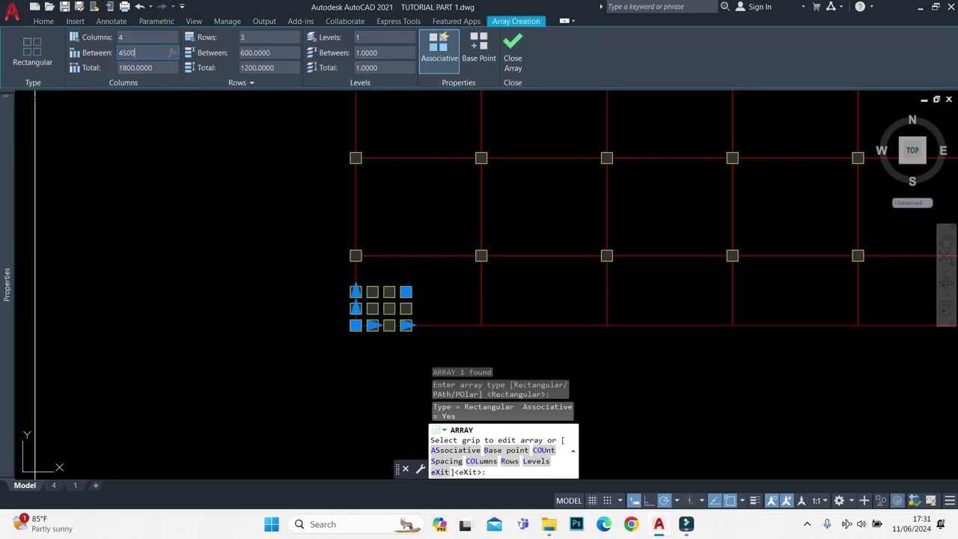
# - Space the column-square array at 4500 between columns and close the array
pyautogui.press('Return')
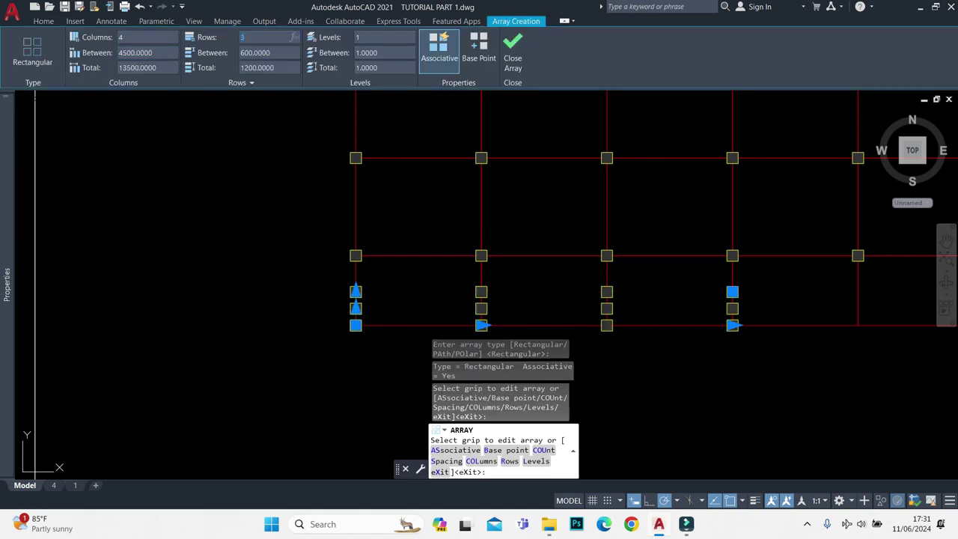
pyautogui.scroll(-2, 235, 202)
pyautogui.scroll(-2, 235, 203)
pyautogui.scroll(4, 349, 213)
pyautogui.press('Escape')
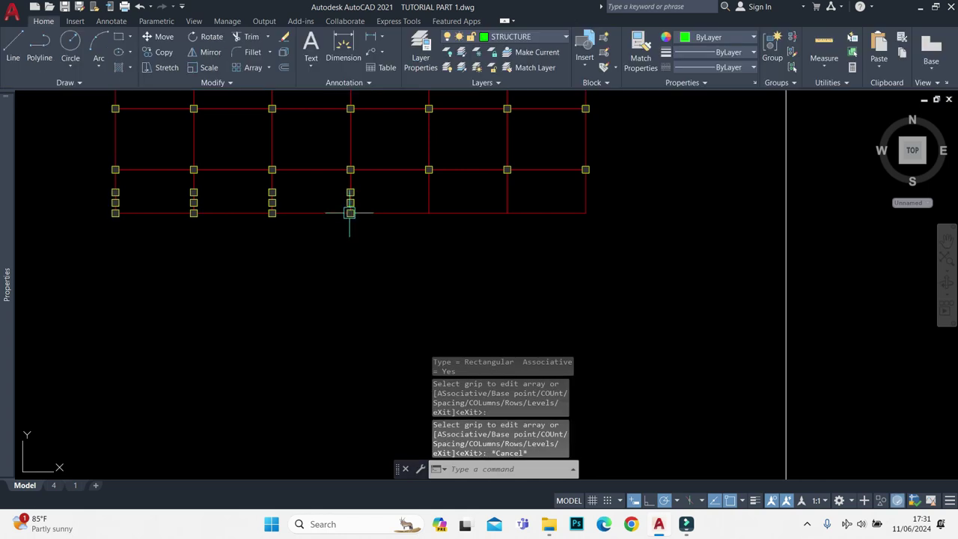
# - Stretch the column-square array to 7 columns using its column-count grip
pyautogui.click(350, 212)
pyautogui.click(342, 267)
pyautogui.press('Escape')
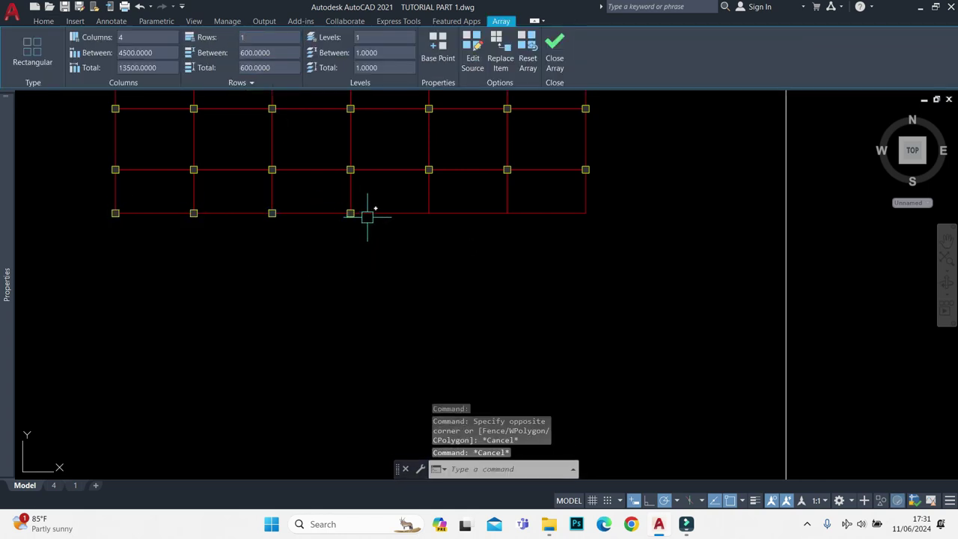
pyautogui.click(349, 211)
pyautogui.click(351, 213)
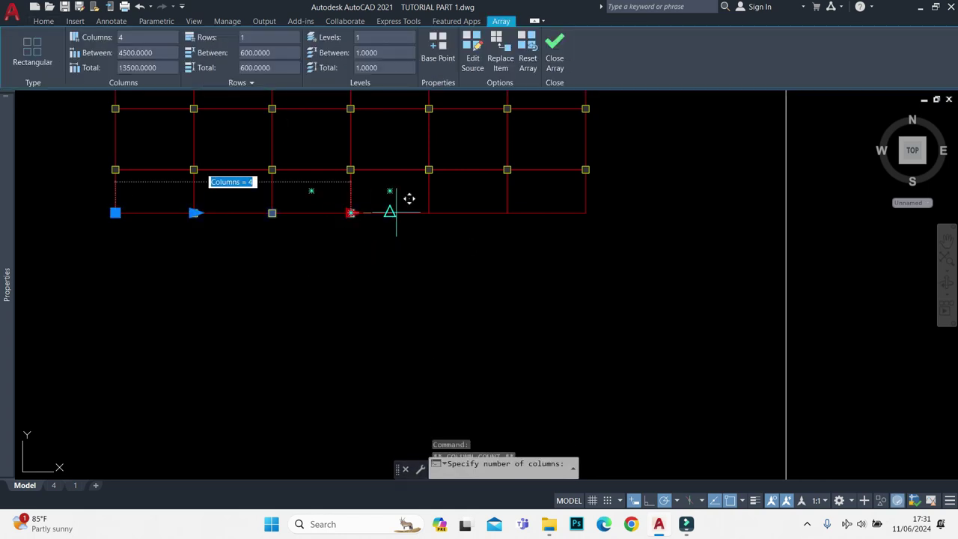
pyautogui.click(590, 213)
pyautogui.scroll(-4, 486, 238)
pyautogui.scroll(-3, 471, 274)
# - Clear the array selection and regenerate the drawing with RE
pyautogui.press('Escape')
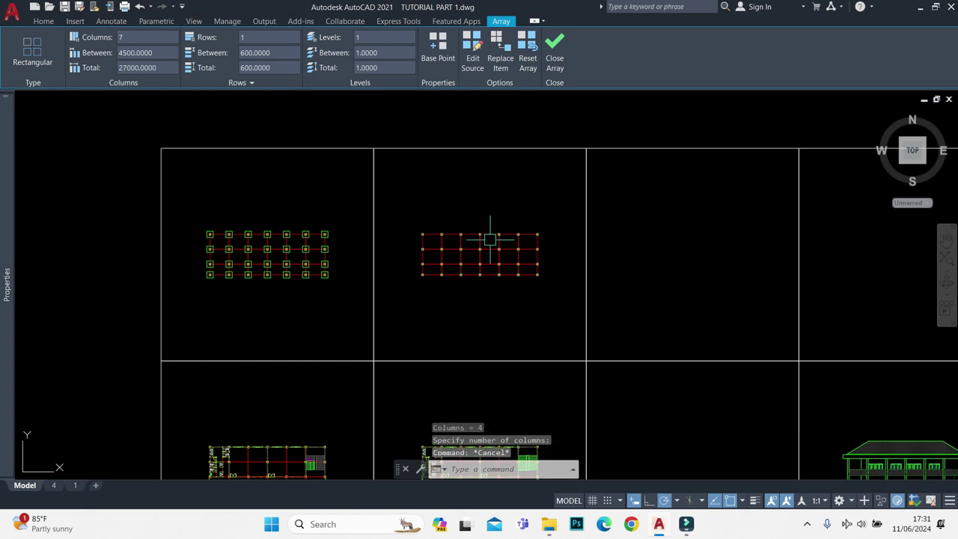
pyautogui.press('Escape')
pyautogui.write('RE')
pyautogui.press('Return')
pyautogui.scroll(2, 460, 253)
pyautogui.scroll(2, 531, 235)
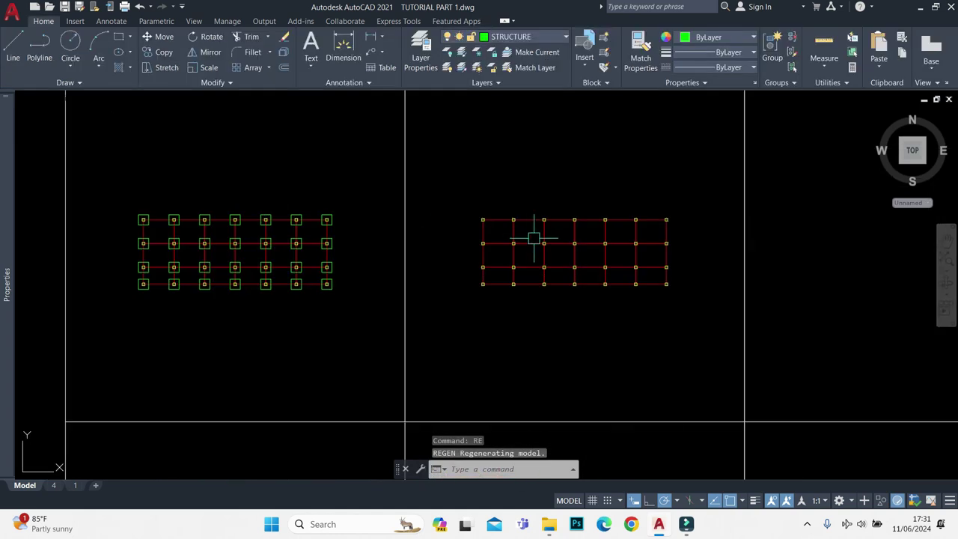
pyautogui.scroll(1, 582, 278)
pyautogui.scroll(2, 564, 229)
pyautogui.moveTo(516, 244); pyautogui.dragTo(422, 264, button='middle')
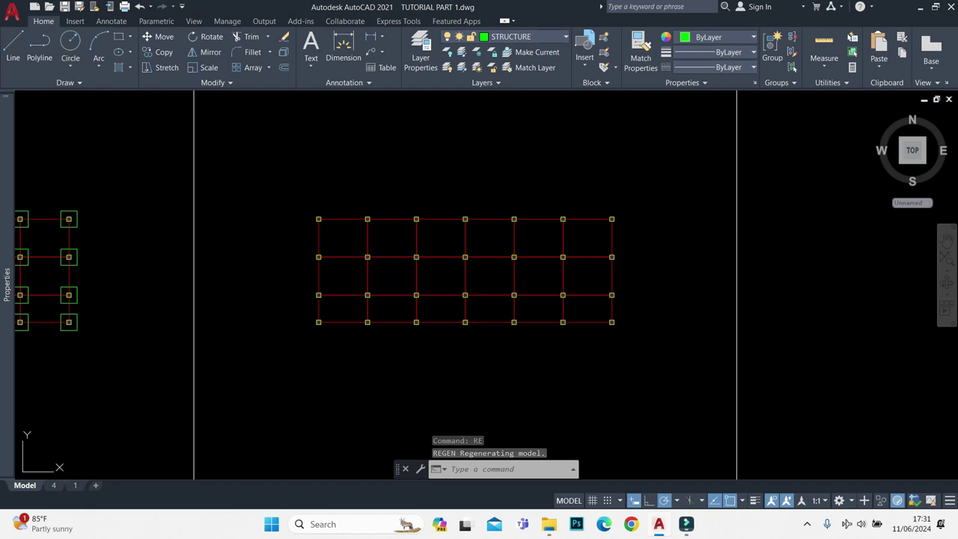
pyautogui.click(524, 36)
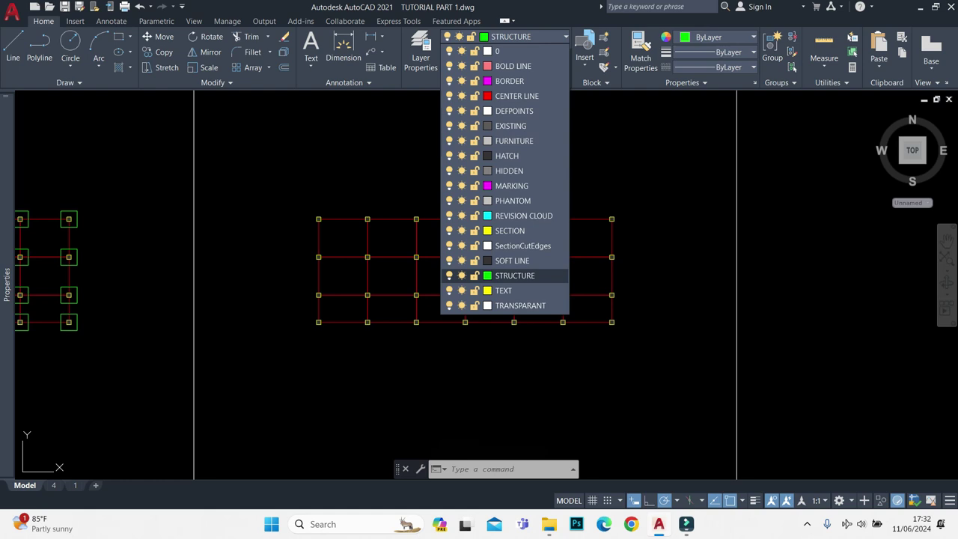
pyautogui.click(492, 274)
pyautogui.scroll(4, 330, 278)
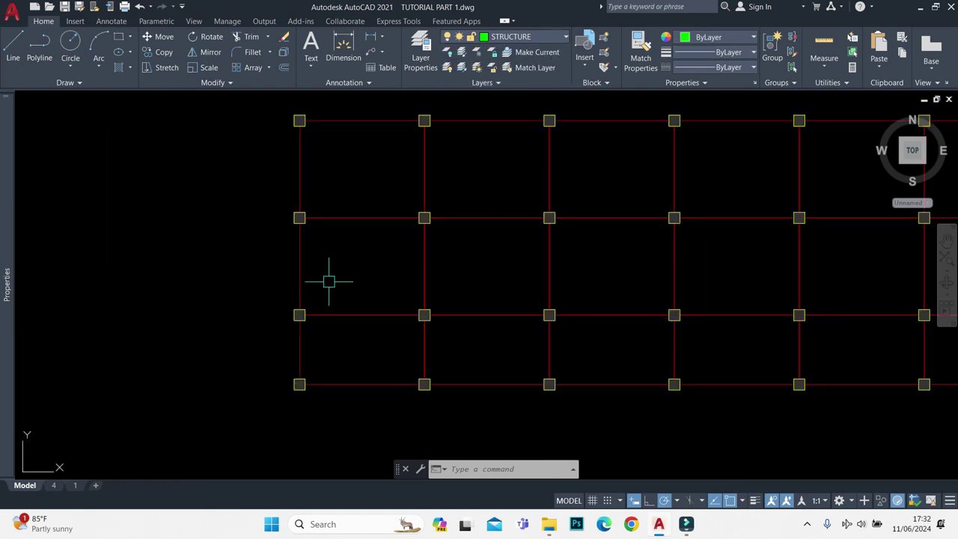
pyautogui.scroll(2, 402, 252)
pyautogui.scroll(-2, 412, 246)
pyautogui.scroll(-2, 367, 289)
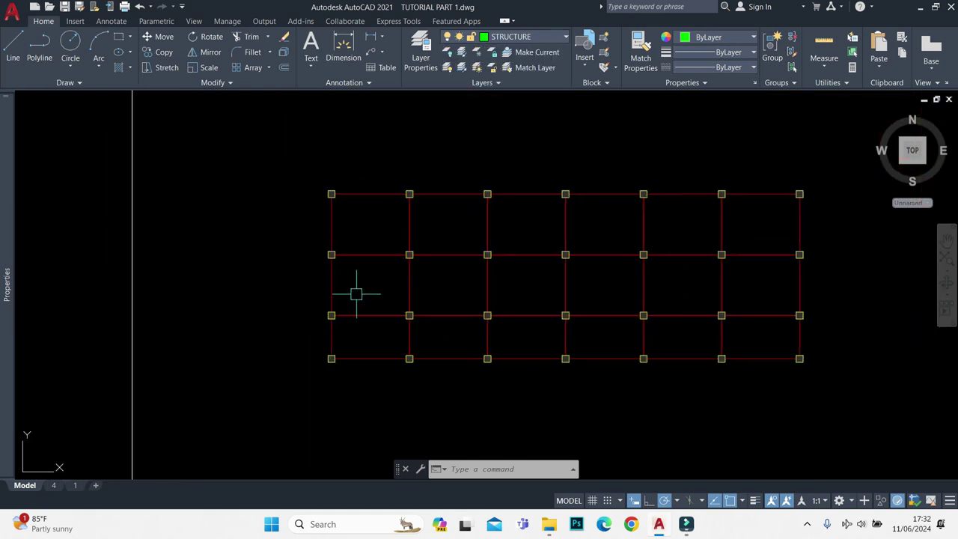
pyautogui.scroll(4, 357, 294)
pyautogui.moveTo(412, 312); pyautogui.dragTo(299, 280, button='middle')
pyautogui.scroll(-4, 302, 284)
pyautogui.scroll(2, 237, 290)
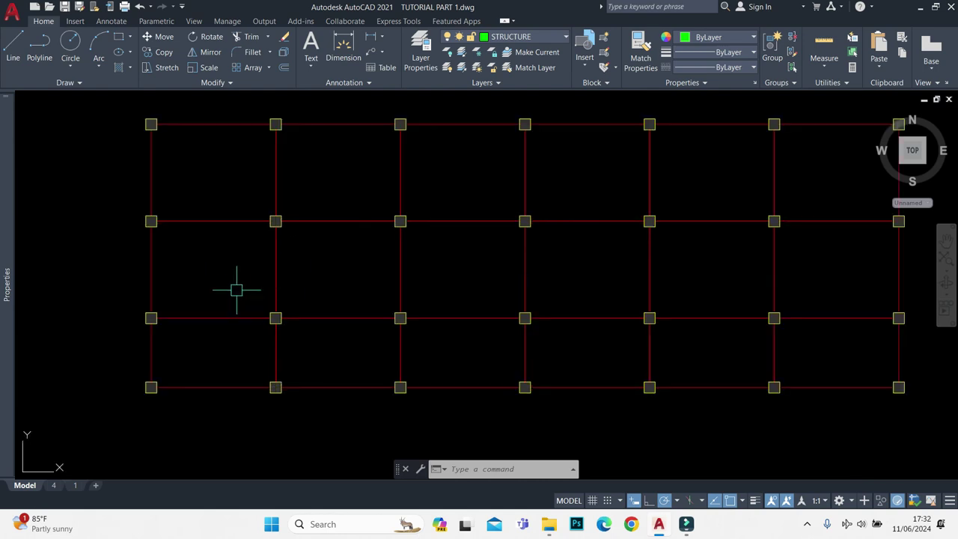
pyautogui.moveTo(325, 310); pyautogui.dragTo(284, 310, button='middle')
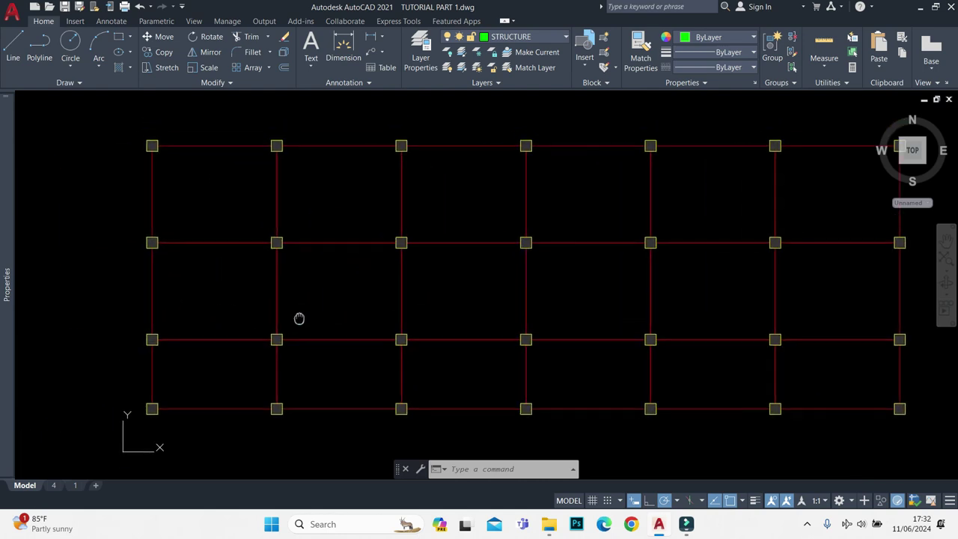
pyautogui.write('re')
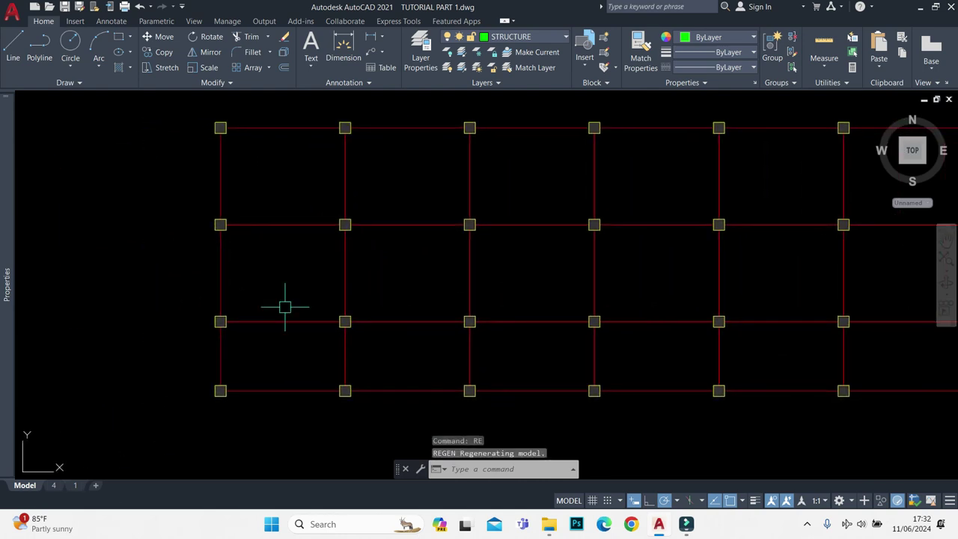
pyautogui.press('Return')
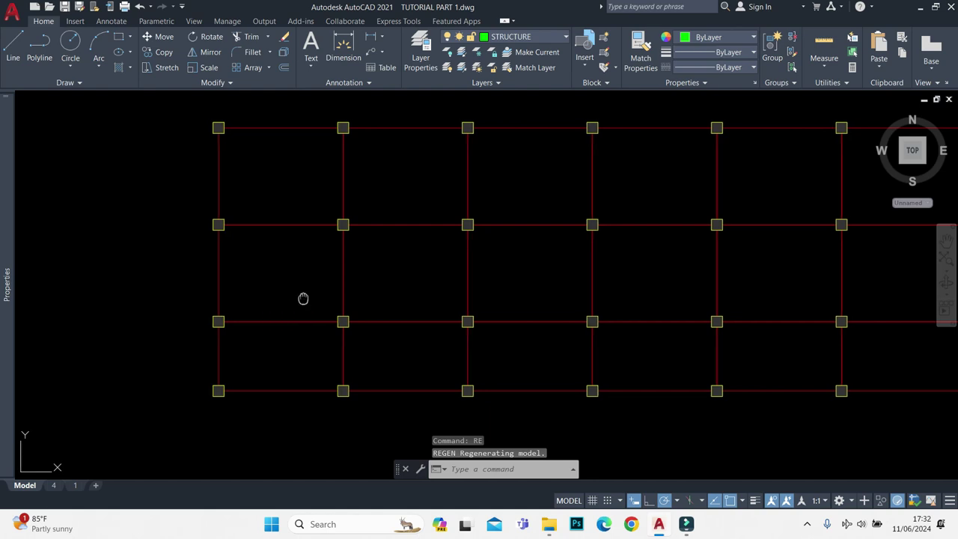
pyautogui.scroll(-1, 317, 272)
pyautogui.scroll(1, 317, 272)
pyautogui.scroll(-1, 418, 105)
pyautogui.scroll(1, 418, 105)
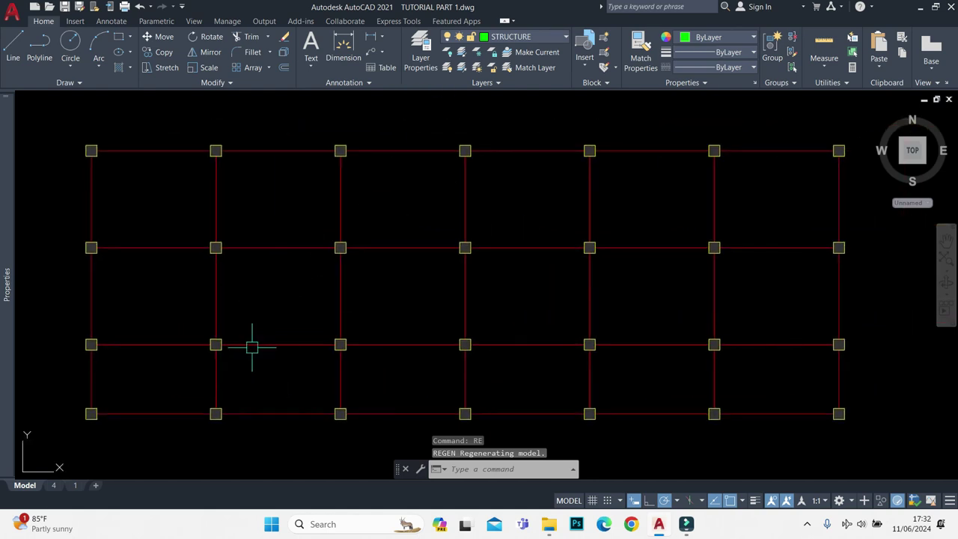
pyautogui.moveTo(252, 347); pyautogui.dragTo(389, 308, button='middle')
# - Try a 300-scale multiline from the bottom-left column, then cancel it
pyautogui.write('ml j z ')
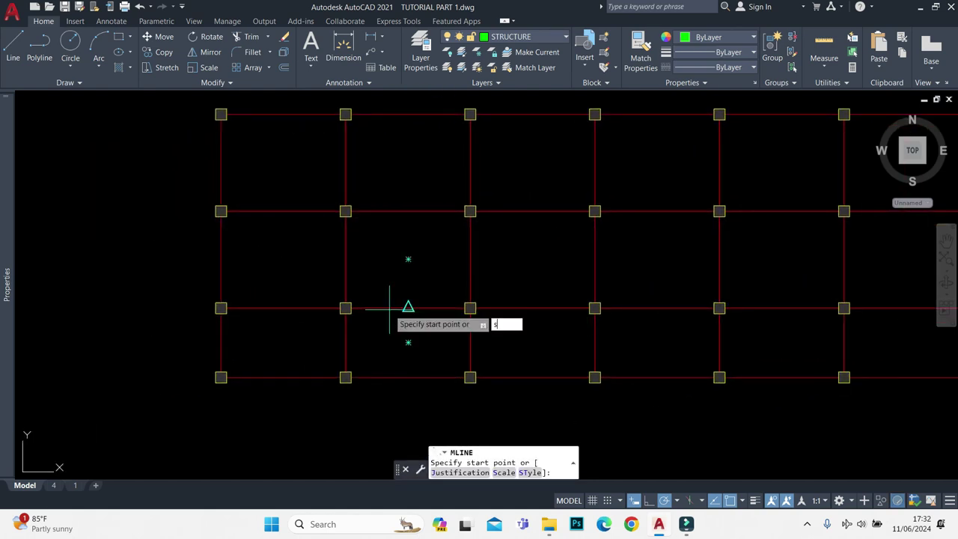
pyautogui.write('s ')
pyautogui.write('3')
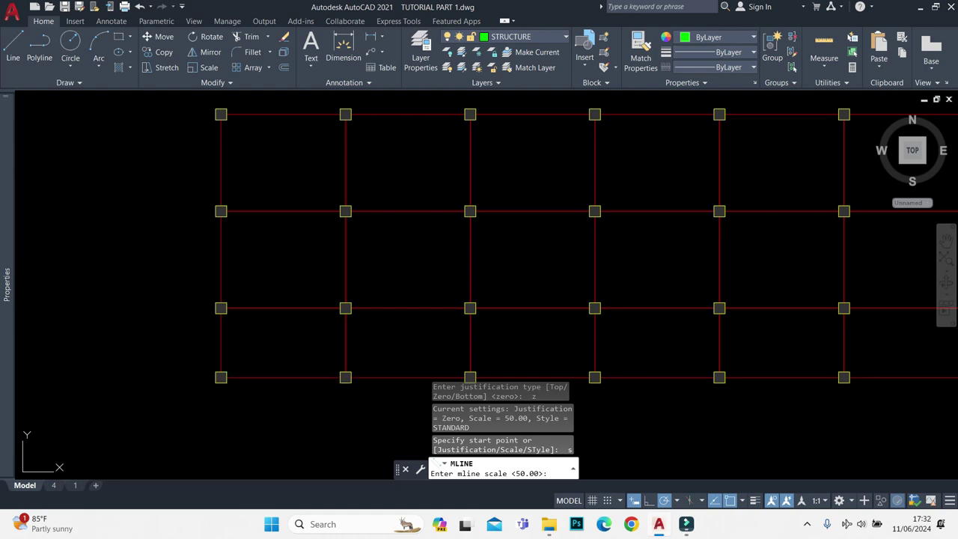
pyautogui.write('00')
pyautogui.press('Return')
pyautogui.scroll(4, 228, 378)
pyautogui.click(202, 374)
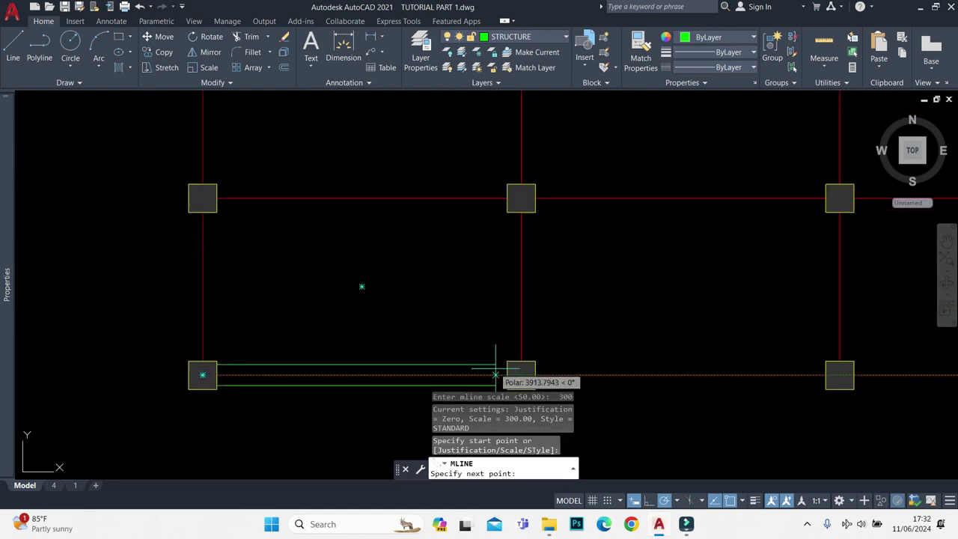
pyautogui.press('Escape')
pyautogui.scroll(-4, 494, 368)
pyautogui.moveTo(381, 304); pyautogui.dragTo(349, 296, button='middle')
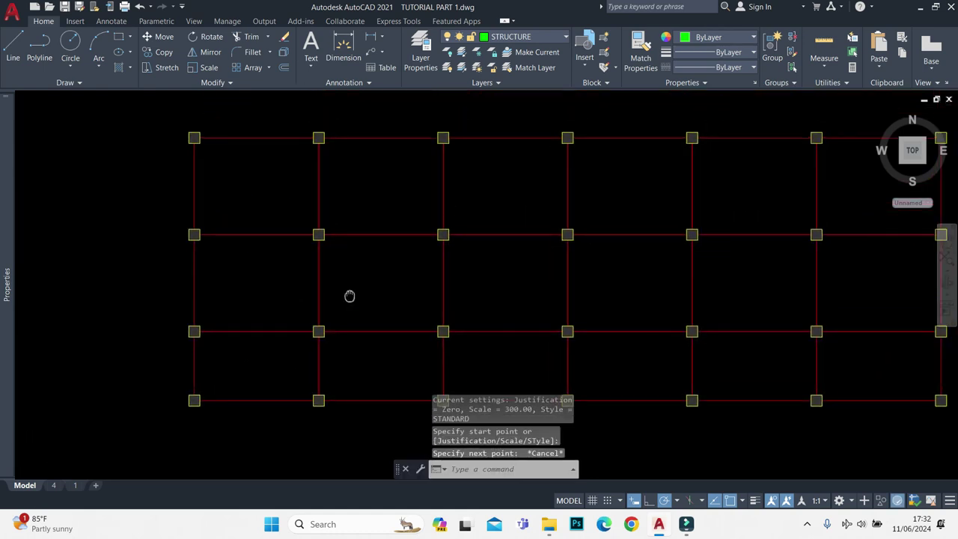
pyautogui.press('Return')
pyautogui.scroll(4, 194, 400)
pyautogui.press('Escape')
pyautogui.scroll(-8, 225, 370)
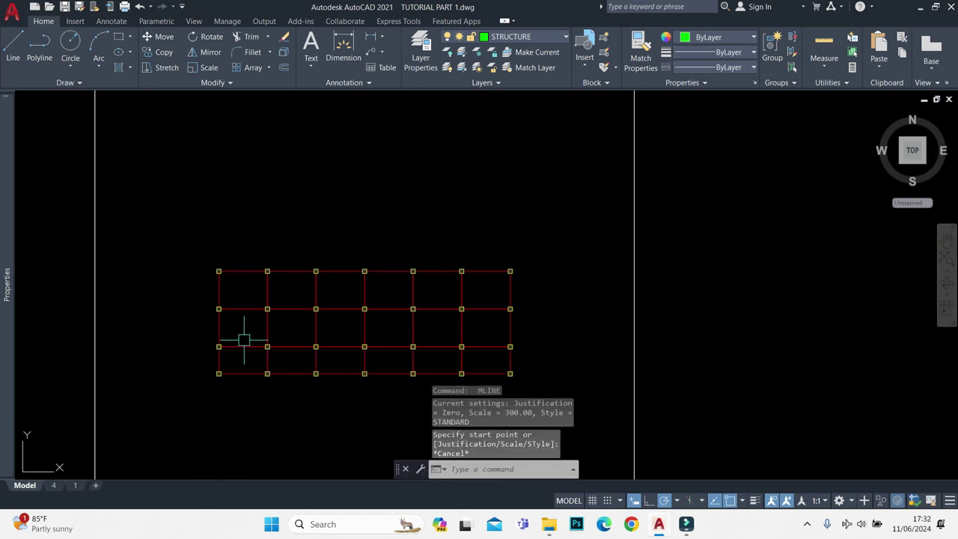
pyautogui.scroll(4, 224, 352)
# - Restart the multiline with zero justification and scale 250
pyautogui.press('Return')
pyautogui.write('j')
pyautogui.press('Return')
pyautogui.write('z')
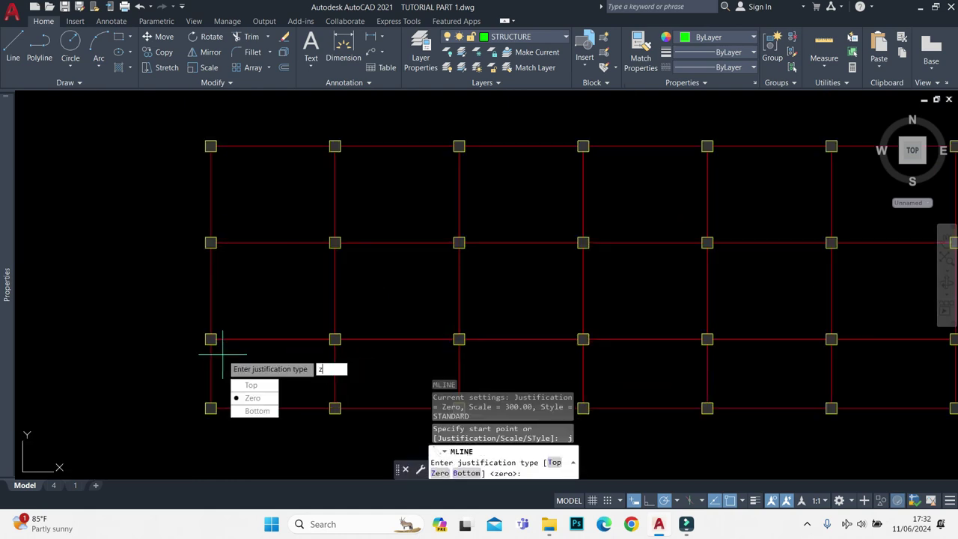
pyautogui.press('Return')
pyautogui.write('s')
pyautogui.press('Return')
pyautogui.write('250')
pyautogui.press('Return')
pyautogui.scroll(4, 222, 352)
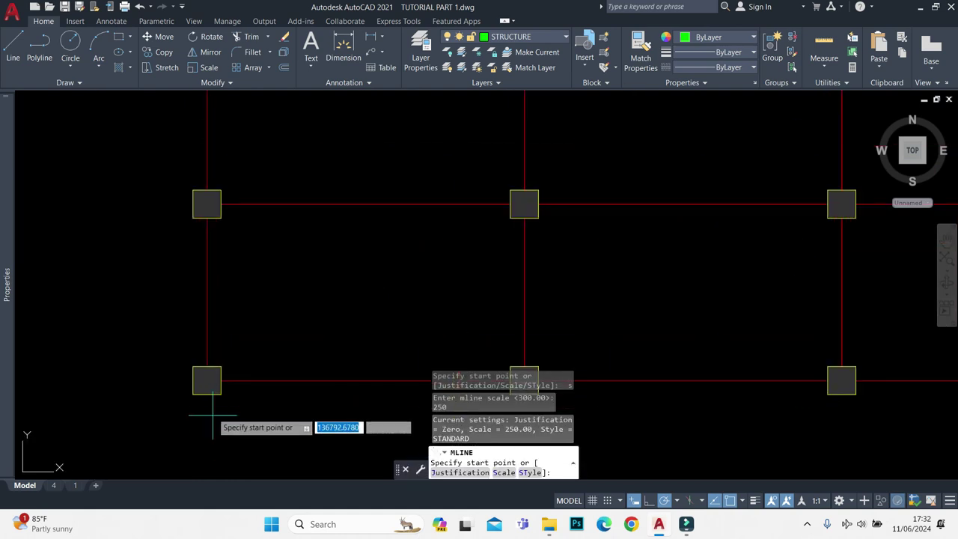
# - Draw the bottom beam from the bottom-left column to the next column
pyautogui.click(207, 380)
pyautogui.moveTo(449, 381); pyautogui.dragTo(395, 335, button='middle')
pyautogui.scroll(2, 395, 336)
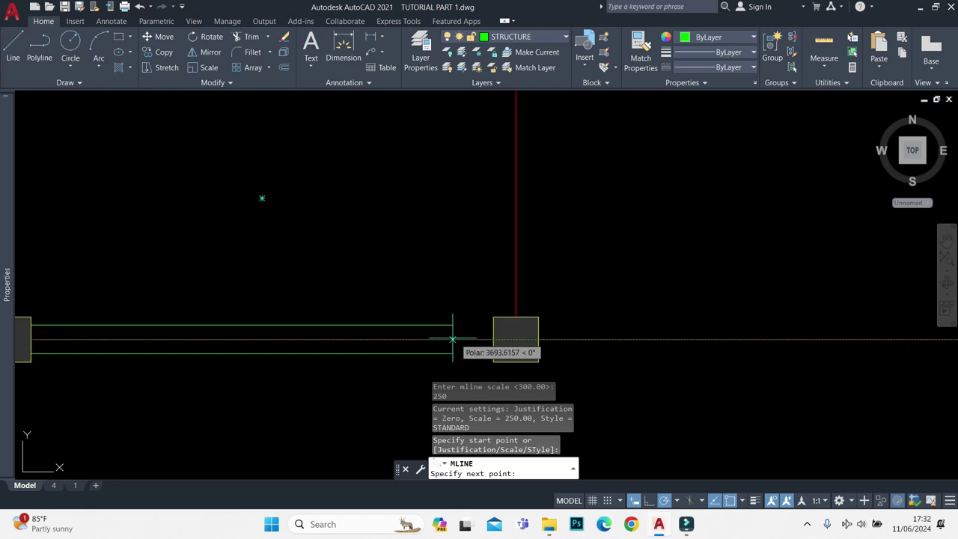
pyautogui.click(492, 336)
pyautogui.press('Return')
pyautogui.scroll(-4, 490, 336)
# - Draw the left beam from the bottom-left column up to the top-left column
pyautogui.press('Return')
pyautogui.scroll(4, 299, 300)
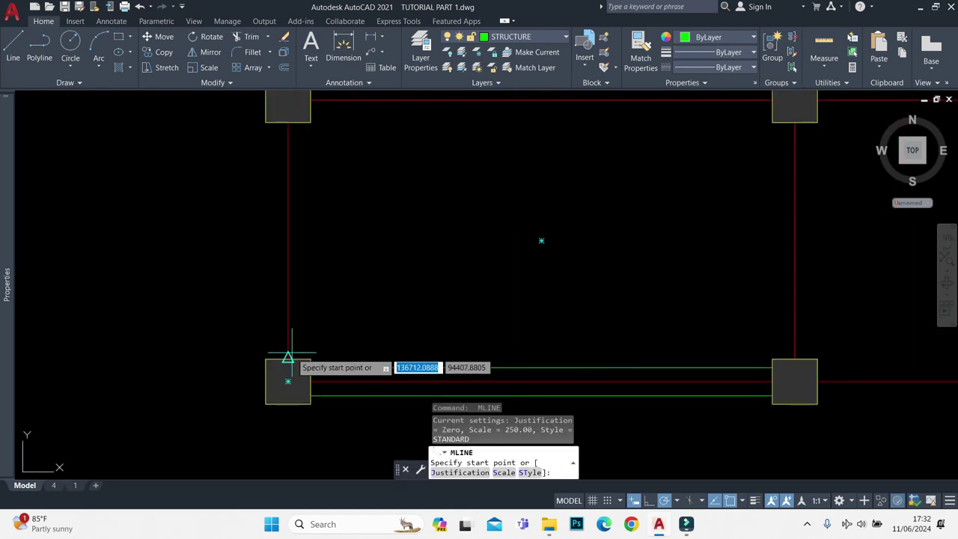
pyautogui.click(289, 382)
pyautogui.moveTo(289, 307); pyautogui.dragTo(292, 377, button='middle')
pyautogui.click(292, 192)
pyautogui.press('Return')
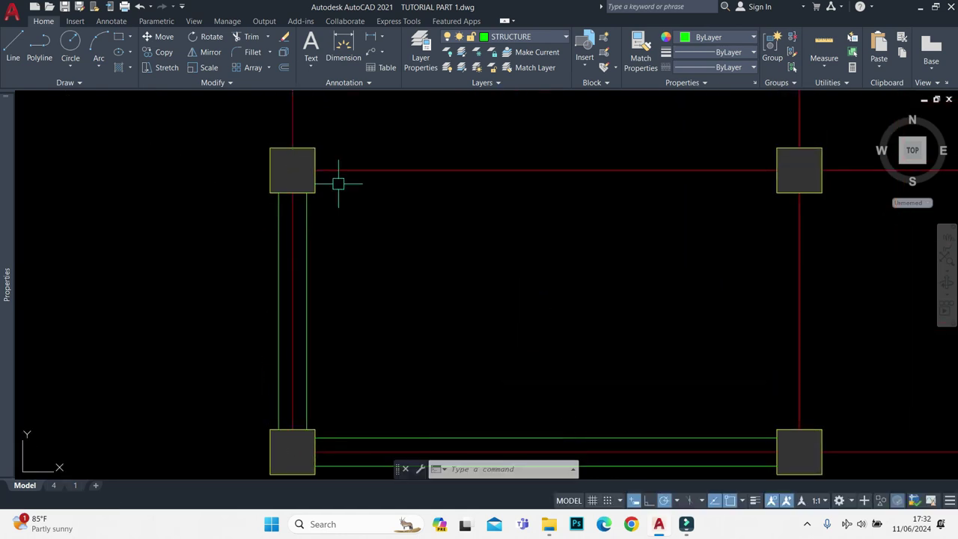
pyautogui.press('Return')
pyautogui.moveTo(338, 184); pyautogui.dragTo(268, 301, button='middle')
# - Draw the top beam from the top-left column across to the right column
pyautogui.click(223, 286)
pyautogui.click(728, 287)
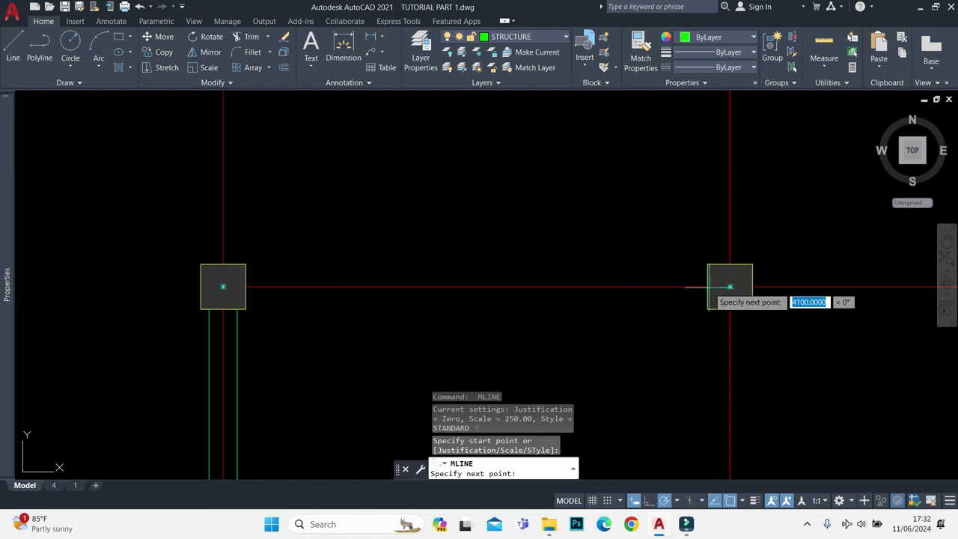
pyautogui.press('Return')
pyautogui.press('Return')
pyautogui.scroll(-4, 413, 245)
pyautogui.scroll(4, 404, 244)
pyautogui.scroll(-1, 430, 208)
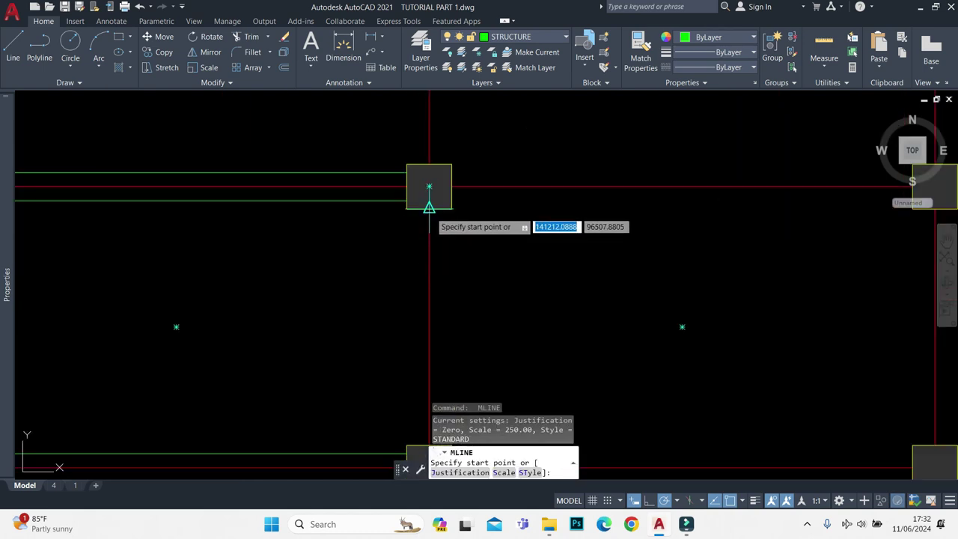
# - Draw a beam from the top-middle to bottom-middle column, then select the bay's beams
pyautogui.click(428, 188)
pyautogui.scroll(-1, 428, 197)
pyautogui.click(426, 360)
pyautogui.press('Return')
pyautogui.scroll(-2, 419, 302)
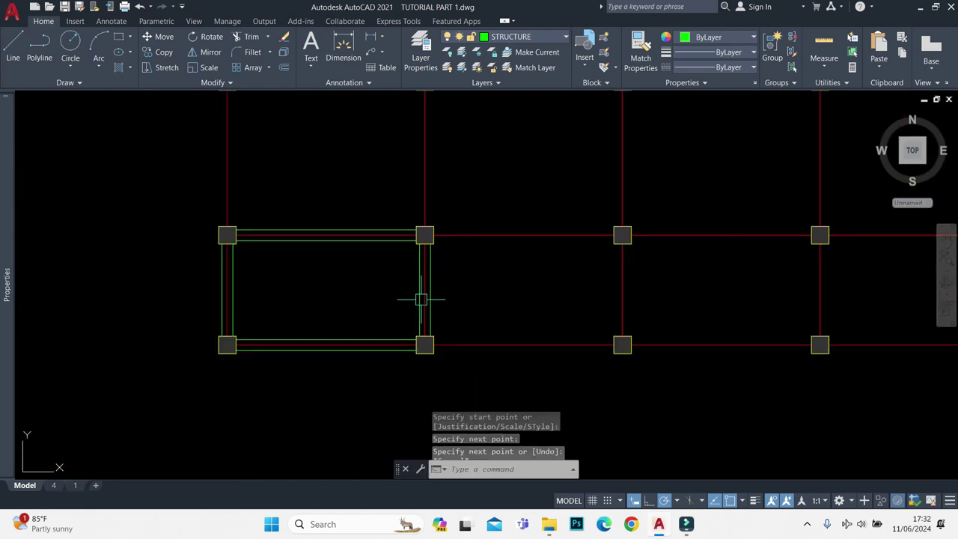
pyautogui.click(424, 300)
pyautogui.click(368, 344)
pyautogui.click(361, 238)
pyautogui.write('c')
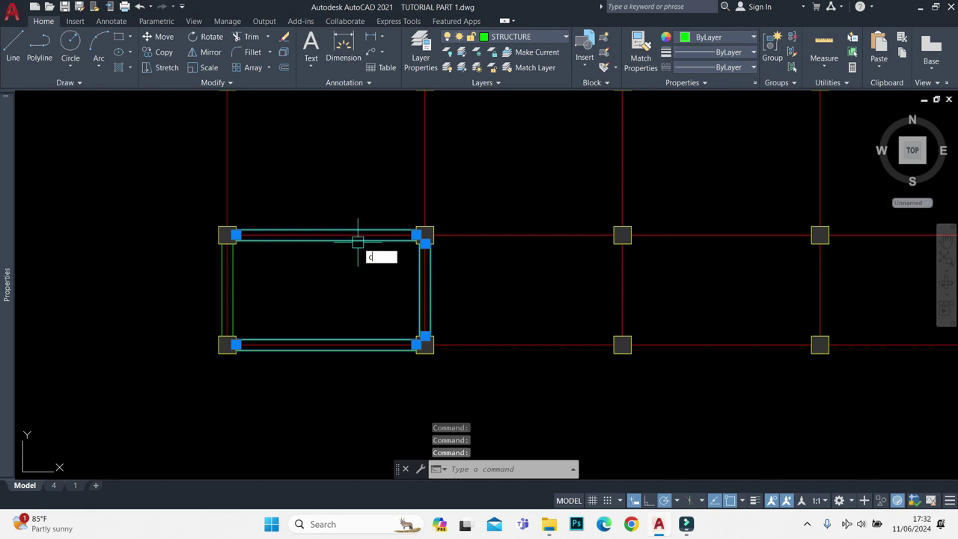
# - Begin copying the selected beams from the top-left column, then cancel the copy
pyautogui.write('o')
pyautogui.press('Return')
pyautogui.scroll(4, 238, 237)
pyautogui.click(209, 232)
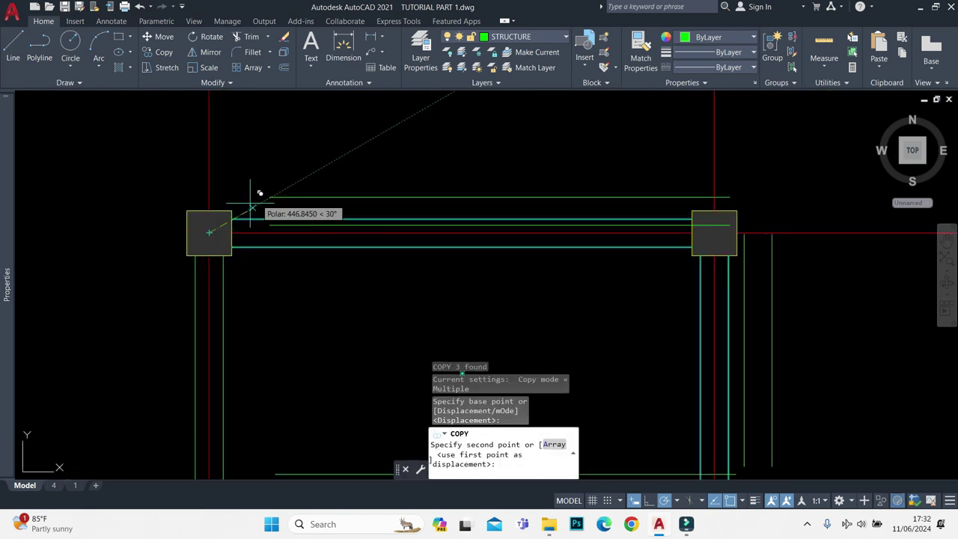
pyautogui.scroll(-4, 319, 157)
pyautogui.press('Escape')
# - Reselect the bay's beams, clear the selection, and pick the right beam
pyautogui.click(364, 283)
pyautogui.click(393, 247)
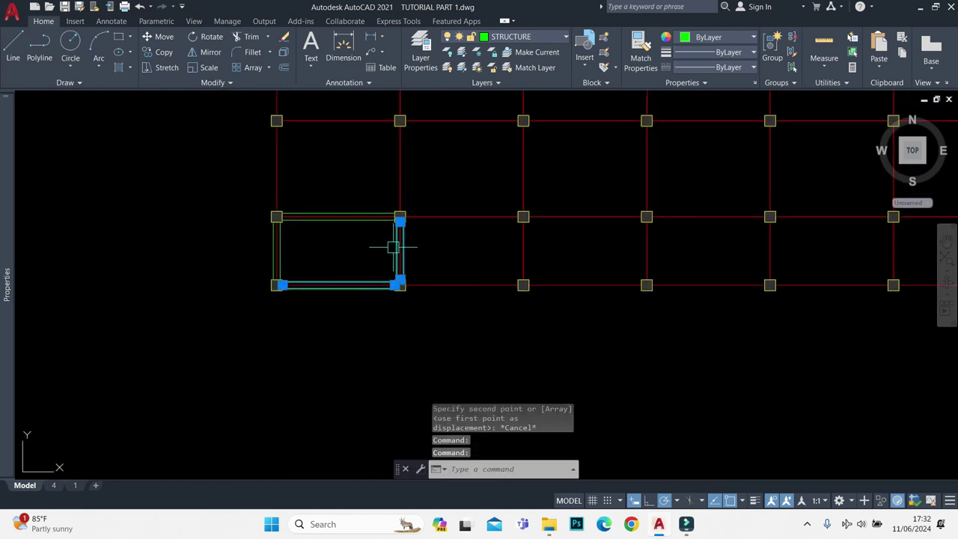
pyautogui.scroll(4, 341, 212)
pyautogui.click(337, 223)
pyautogui.click(322, 251)
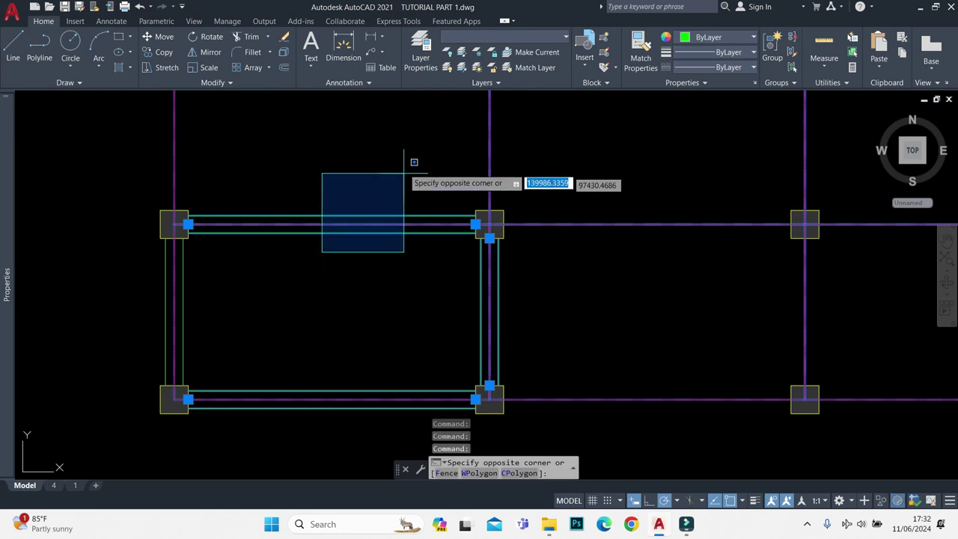
pyautogui.click(403, 173)
pyautogui.click(573, 137)
pyautogui.scroll(-3, 165, 294)
pyautogui.click(349, 165)
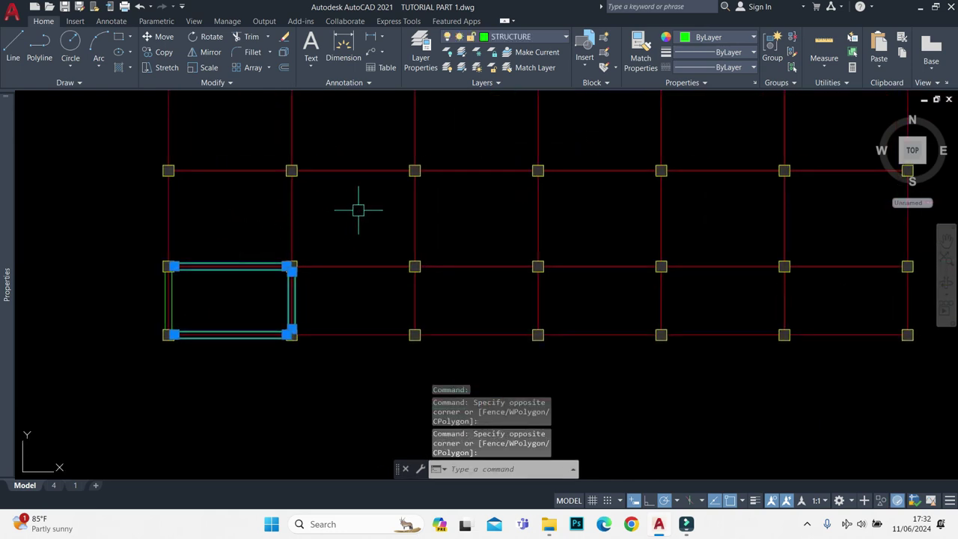
pyautogui.moveTo(358, 210); pyautogui.dragTo(411, 243, button='middle')
pyautogui.press('Escape')
pyautogui.click(342, 337)
# - Erase the picked right beam with E
pyautogui.write('E')
pyautogui.press('Return')
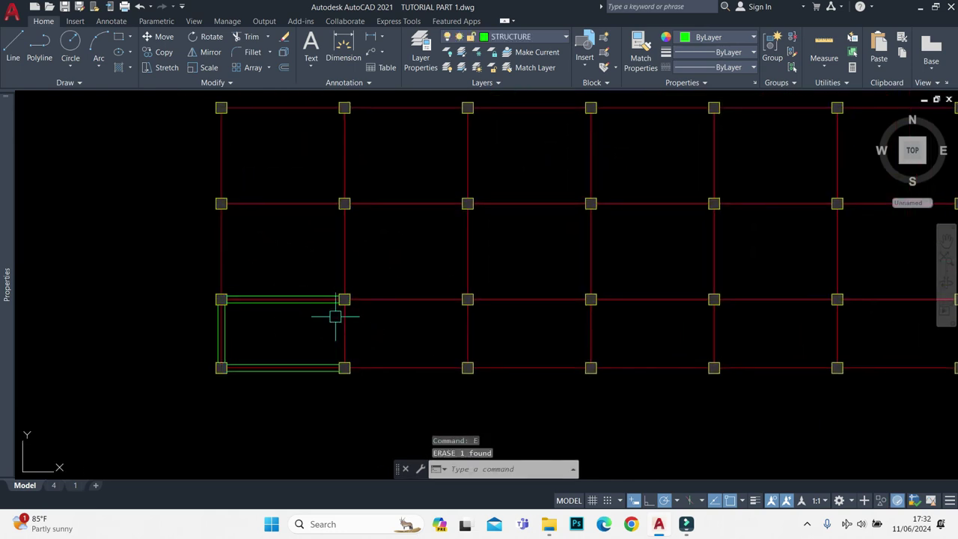
pyautogui.press('Return')
# - Array the top beam into 4 columns by 3 rows at 4500 by 3500 spacing
pyautogui.click(268, 300)
pyautogui.moveTo(258, 282); pyautogui.dragTo(266, 313, button='middle')
pyautogui.write('a')
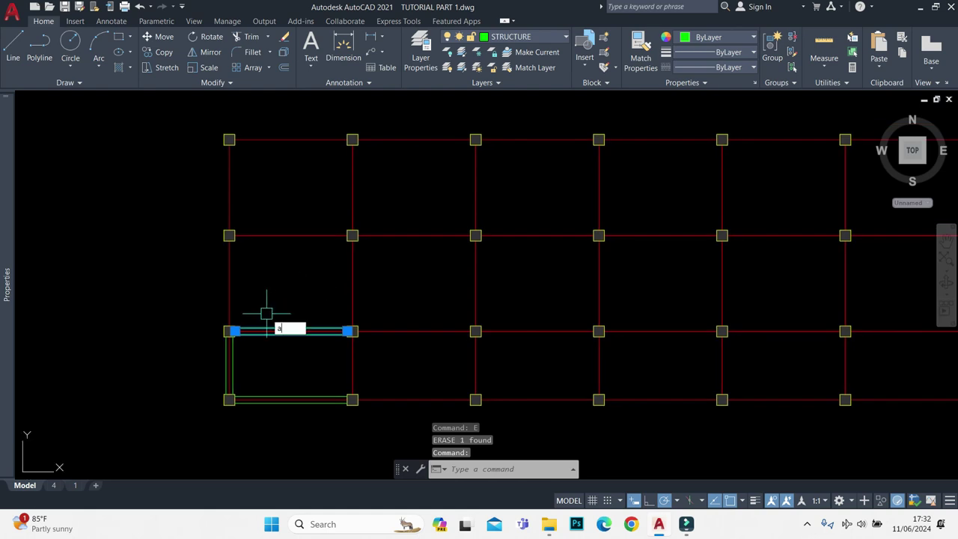
pyautogui.write('ar')
pyautogui.press('Return')
pyautogui.press('Return')
pyautogui.write('4500')
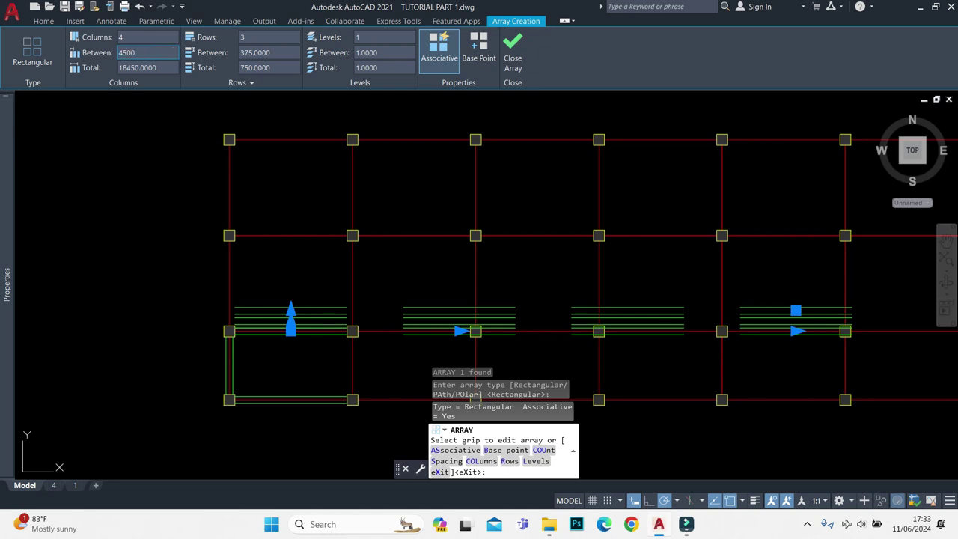
pyautogui.press('Return')
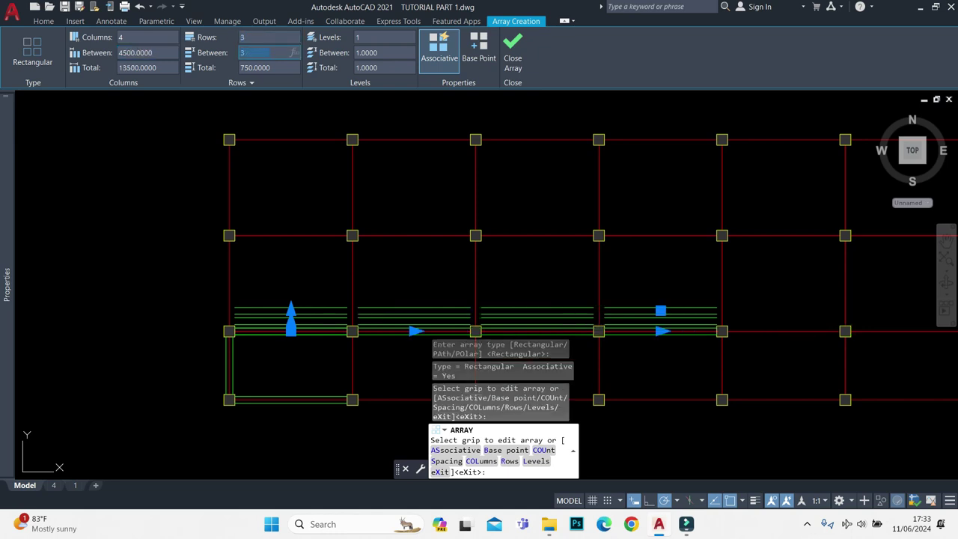
pyautogui.write('500')
pyautogui.press('Return')
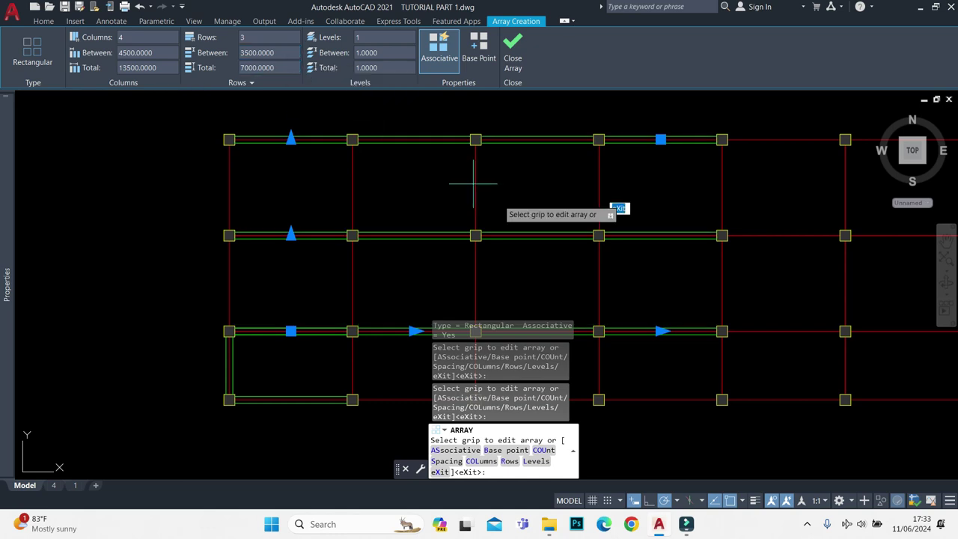
pyautogui.scroll(-3, 404, 234)
pyautogui.press('Return')
# - Reselect the beam array and start a column-count change, then cancel it
pyautogui.click(507, 267)
pyautogui.click(491, 267)
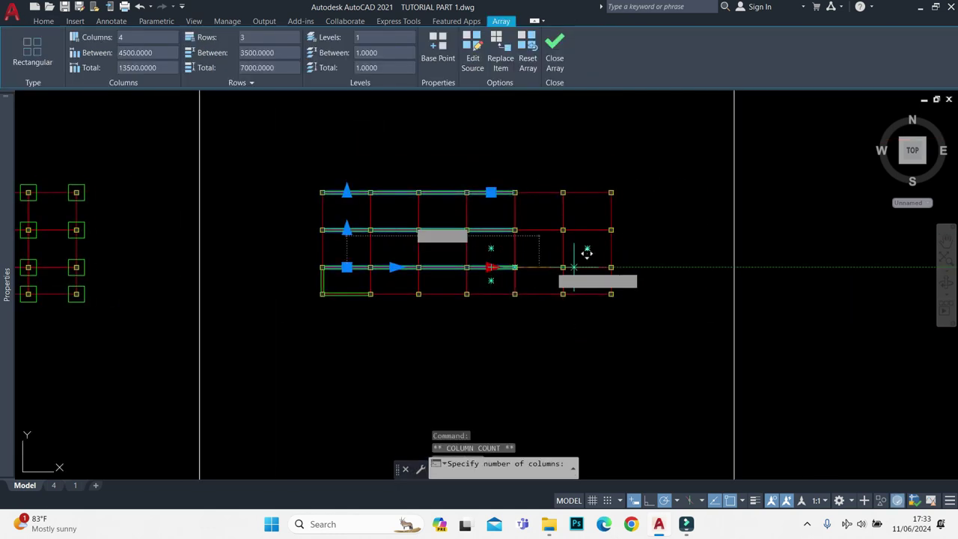
pyautogui.press('Escape')
pyautogui.scroll(3, 375, 267)
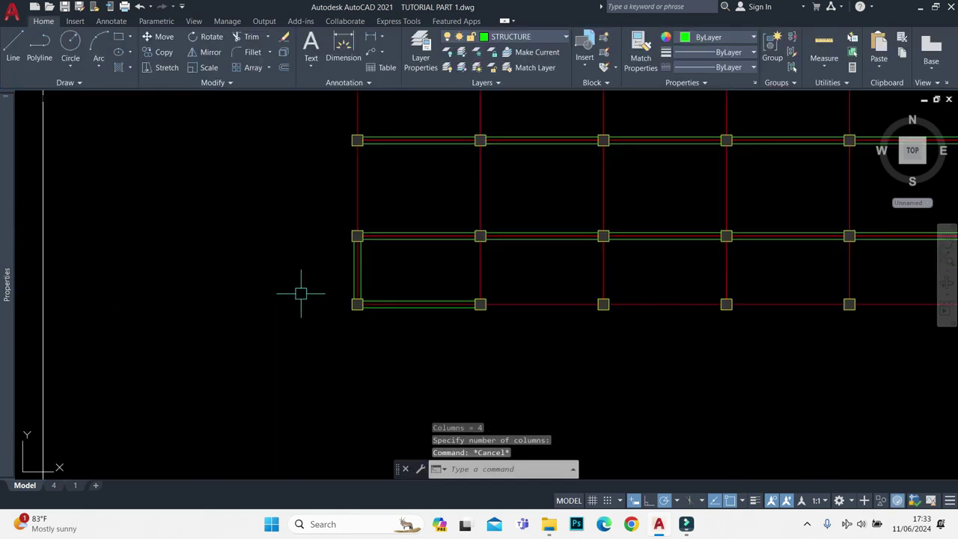
pyautogui.scroll(1, 360, 309)
# - Start a multiline with zero justification, keeping the scale at 250
pyautogui.write('ml')
pyautogui.press('Return')
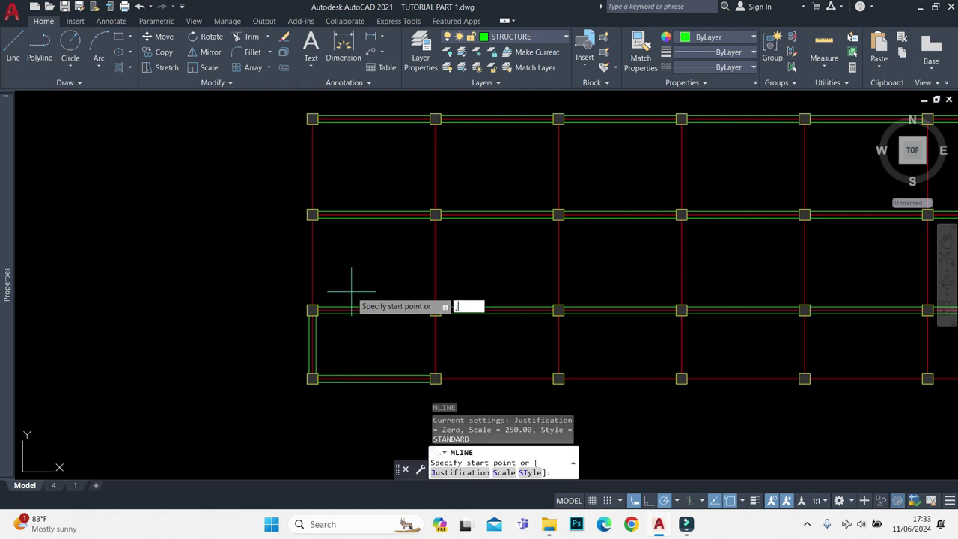
pyautogui.write('j')
pyautogui.press('Return')
pyautogui.write('z')
pyautogui.press('Return')
pyautogui.moveTo(349, 293); pyautogui.dragTo(332, 306, button='middle')
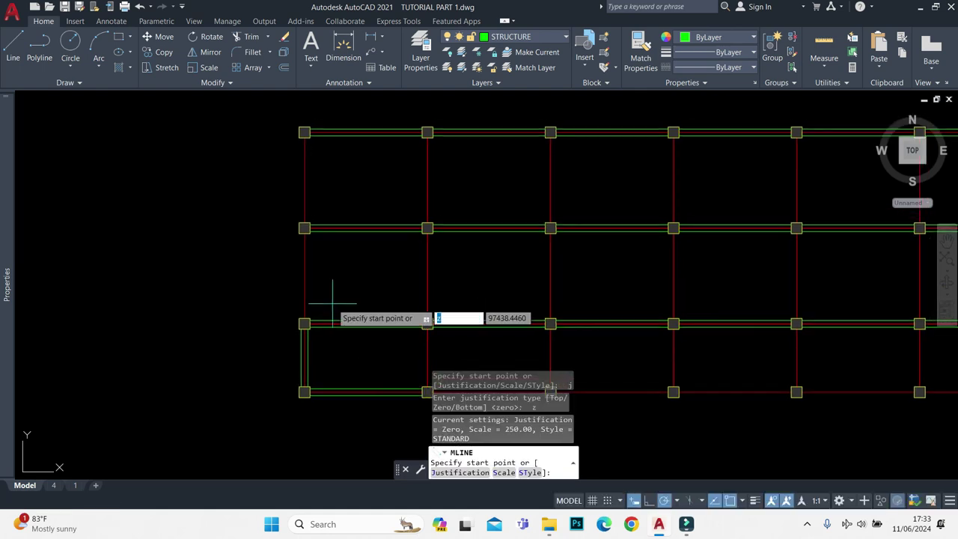
pyautogui.press('Return')
pyautogui.scroll(4, 321, 306)
pyautogui.press('Return')
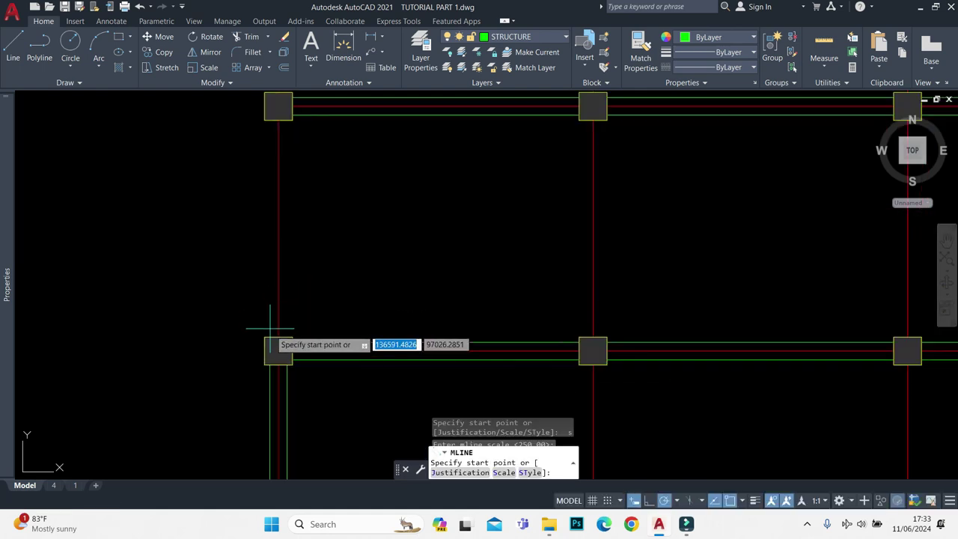
# - Draw the 3100-long vertical beam from the left column centre up to the column above
pyautogui.click(277, 350)
pyautogui.moveTo(278, 224); pyautogui.dragTo(274, 302, button='middle')
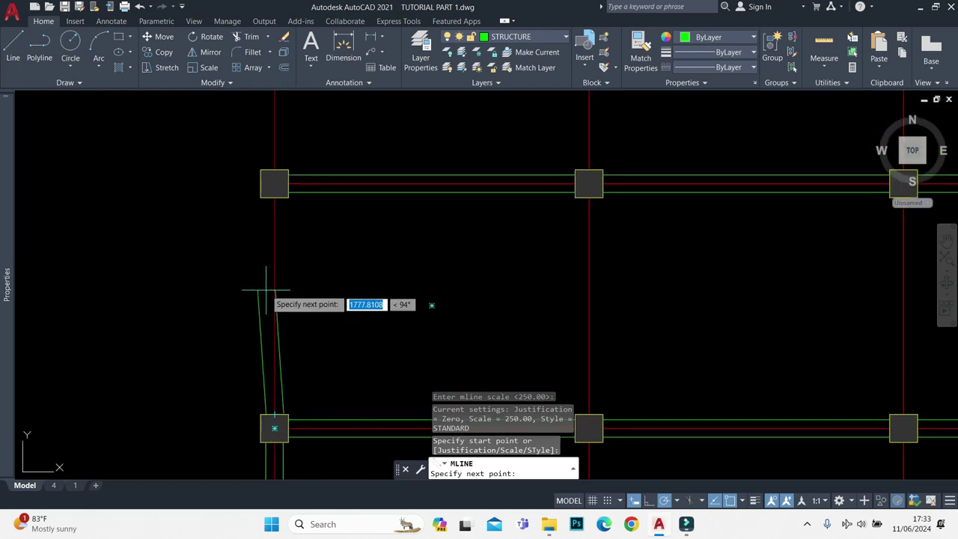
pyautogui.scroll(2, 274, 420)
pyautogui.scroll(-4, 280, 267)
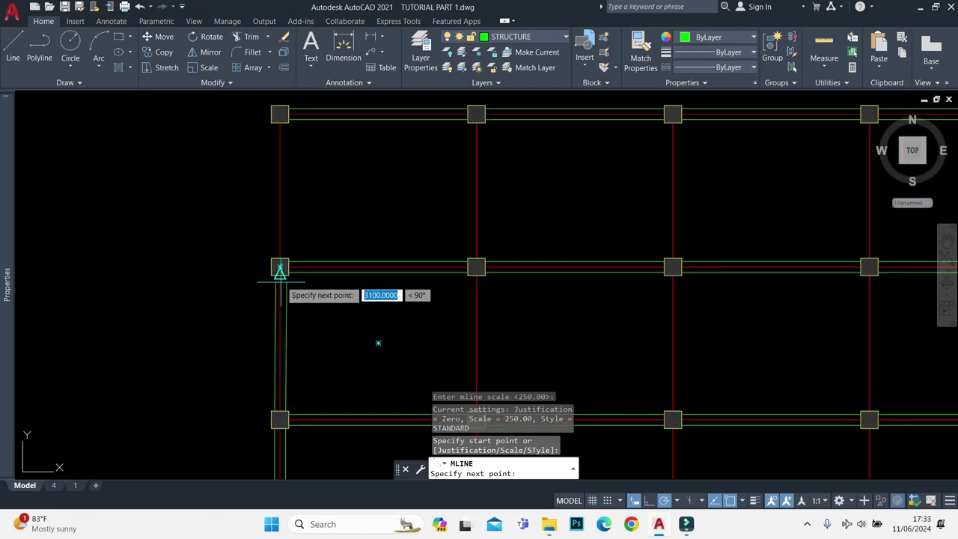
pyautogui.scroll(4, 278, 266)
pyautogui.click(278, 266)
pyautogui.press('Escape')
pyautogui.scroll(-5, 278, 266)
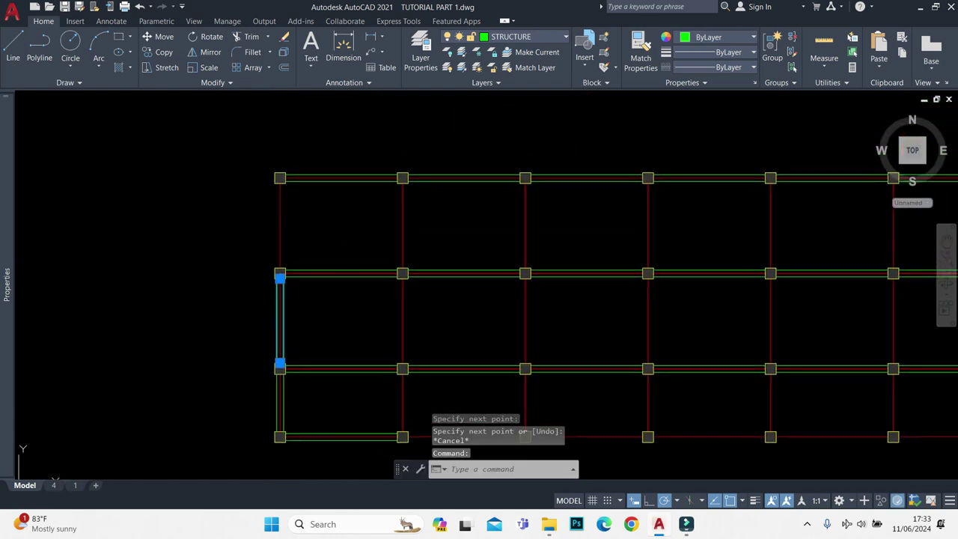
# - Array the vertical beam rectangularly with 7 columns spaced 4500 apart
pyautogui.write('ar')
pyautogui.press('Return')
pyautogui.press('Return')
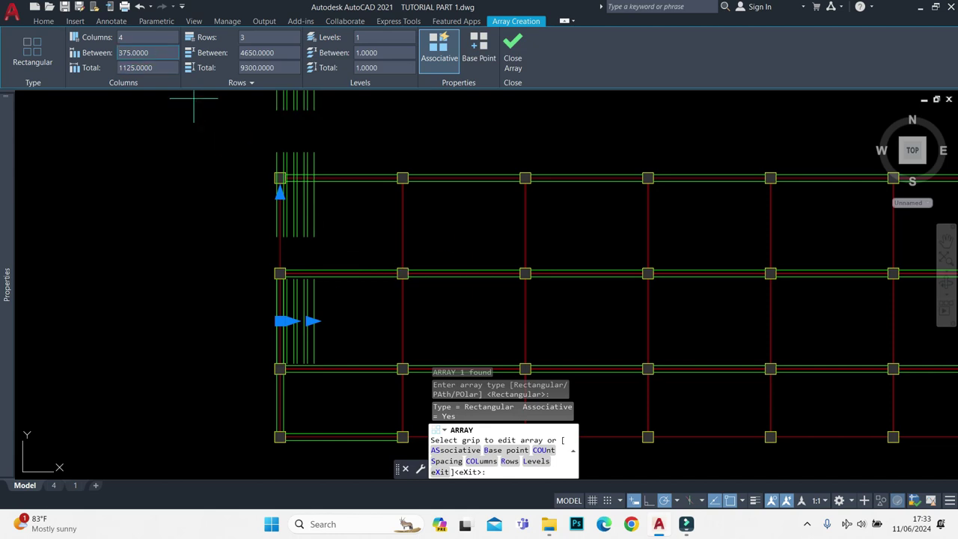
pyautogui.press('Return')
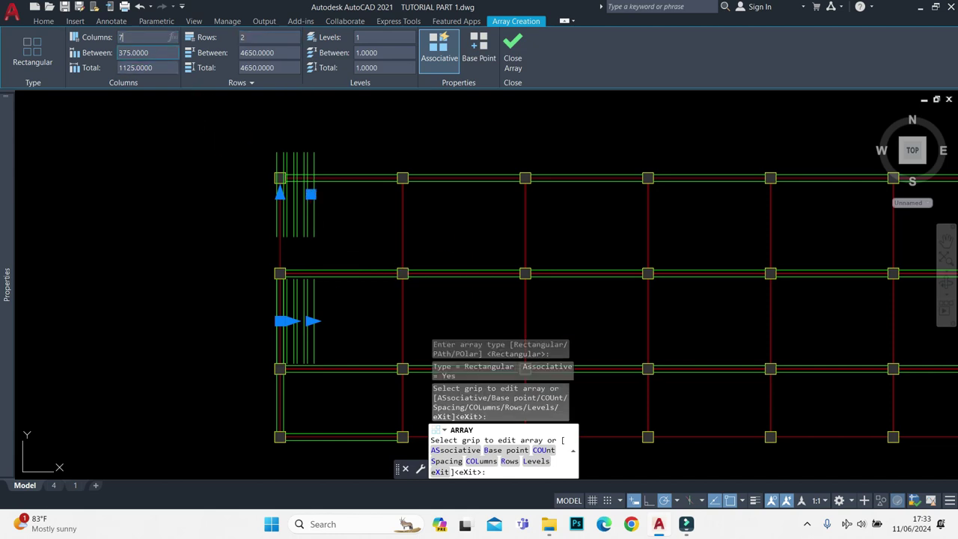
pyautogui.press('Tab')
pyautogui.write('45')
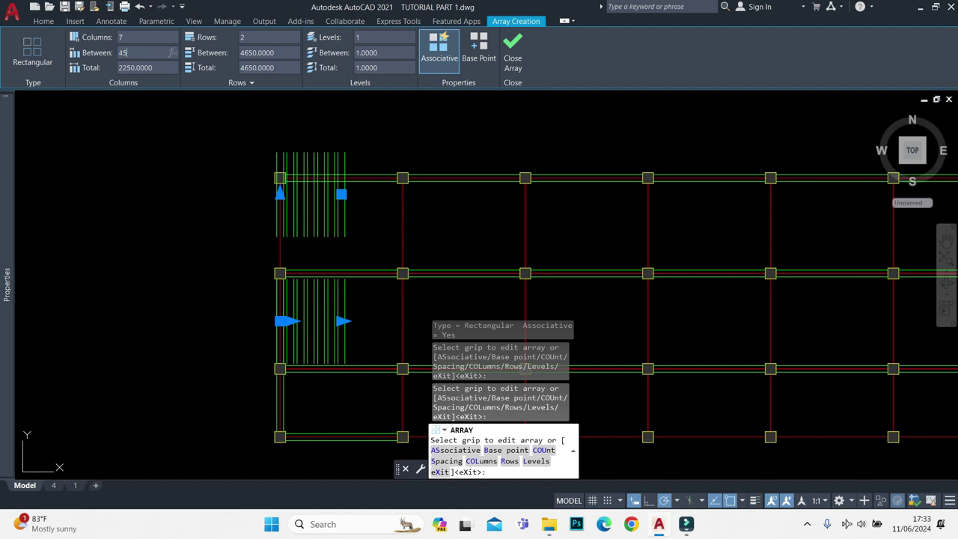
pyautogui.write('00.0000')
pyautogui.press('Return')
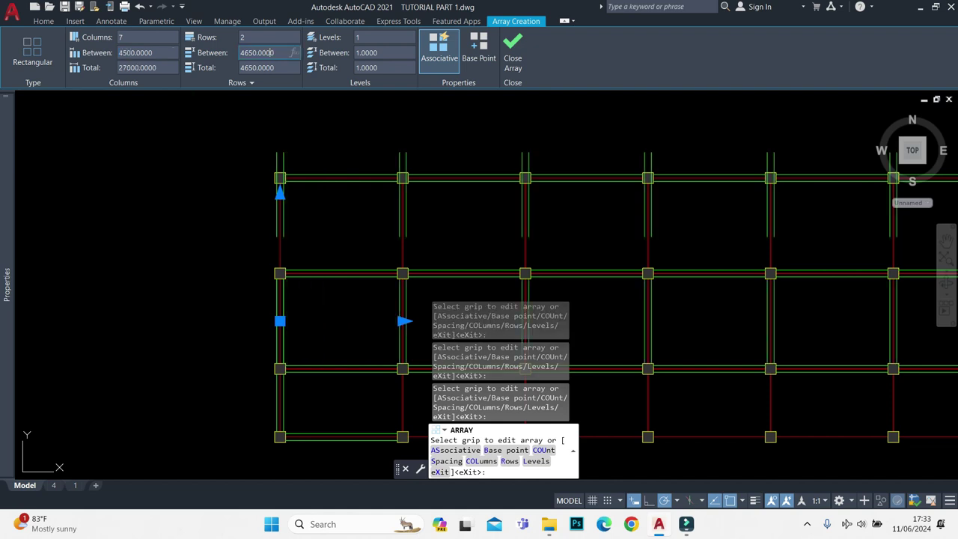
pyautogui.write('350')
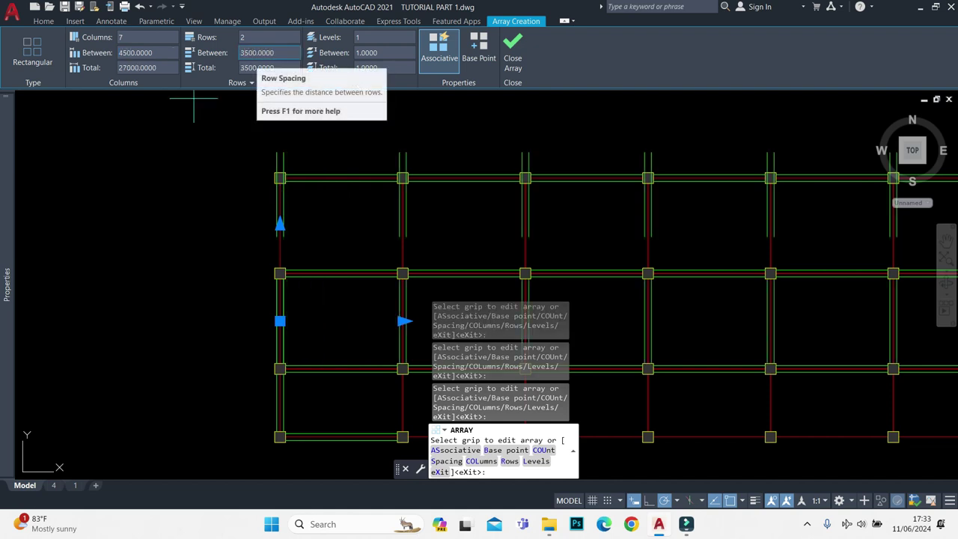
pyautogui.scroll(-4, 357, 162)
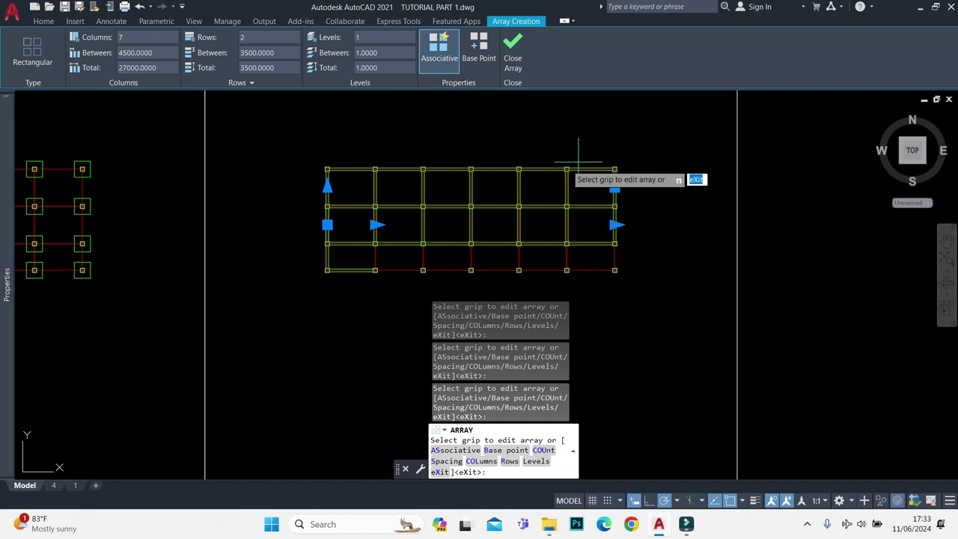
pyautogui.press('Escape')
pyautogui.scroll(2, 355, 231)
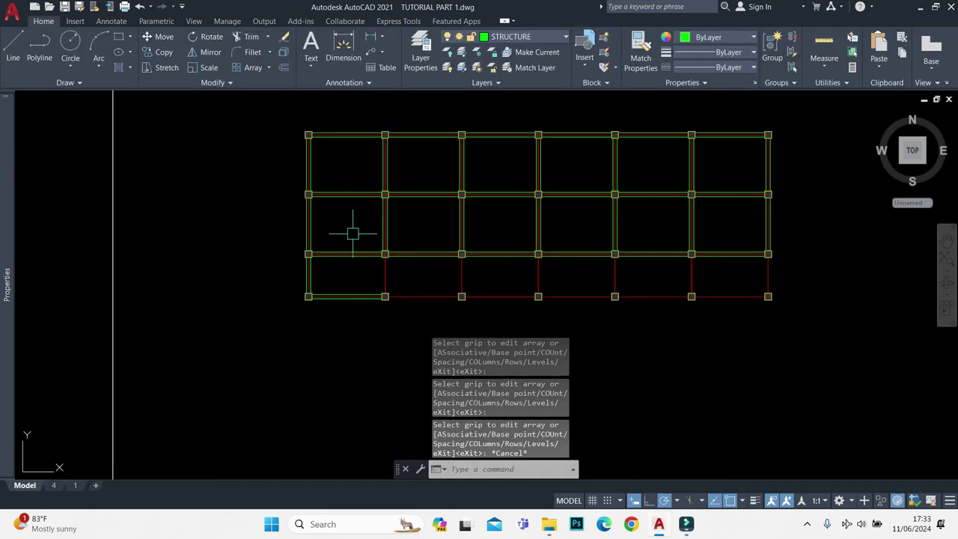
# - Erase the bottom-left beam and copy the beam array aside from a column centre
pyautogui.click(344, 298)
pyautogui.press('Delete')
pyautogui.click(350, 255)
pyautogui.scroll(5, 383, 259)
pyautogui.write('CO')
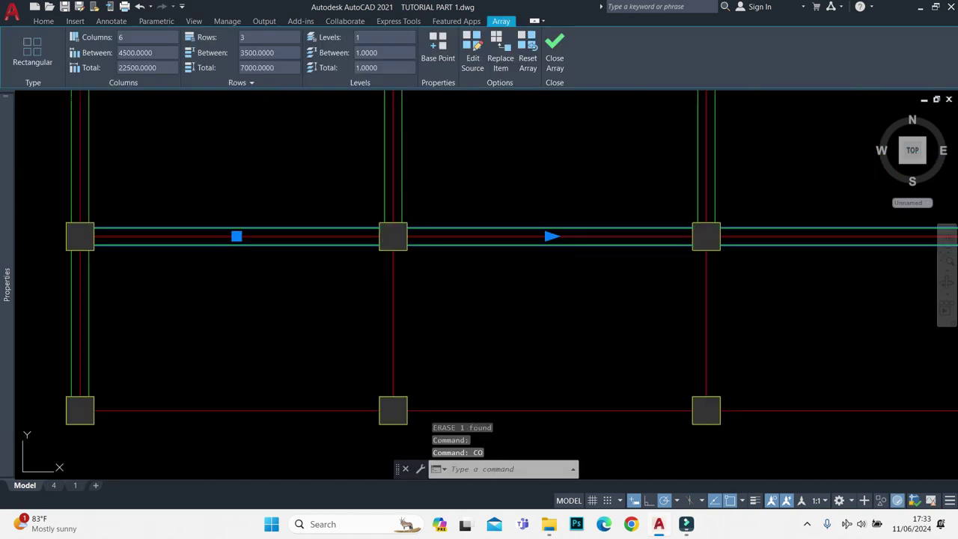
pyautogui.press('Return')
pyautogui.click(393, 235)
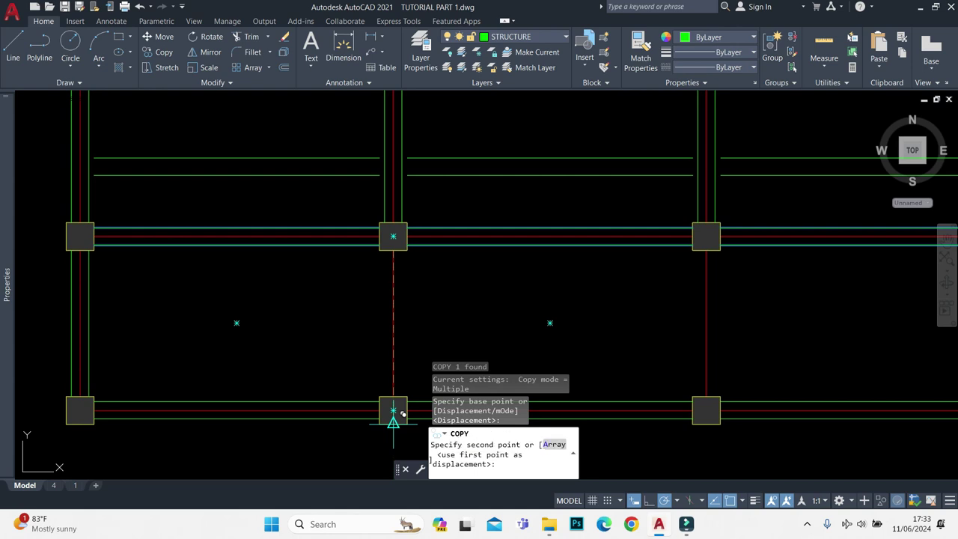
pyautogui.click(393, 410)
pyautogui.press('Escape')
# - Cut the copied beam grid array down to a single row with its row grip
pyautogui.click(368, 402)
pyautogui.scroll(-8, 377, 319)
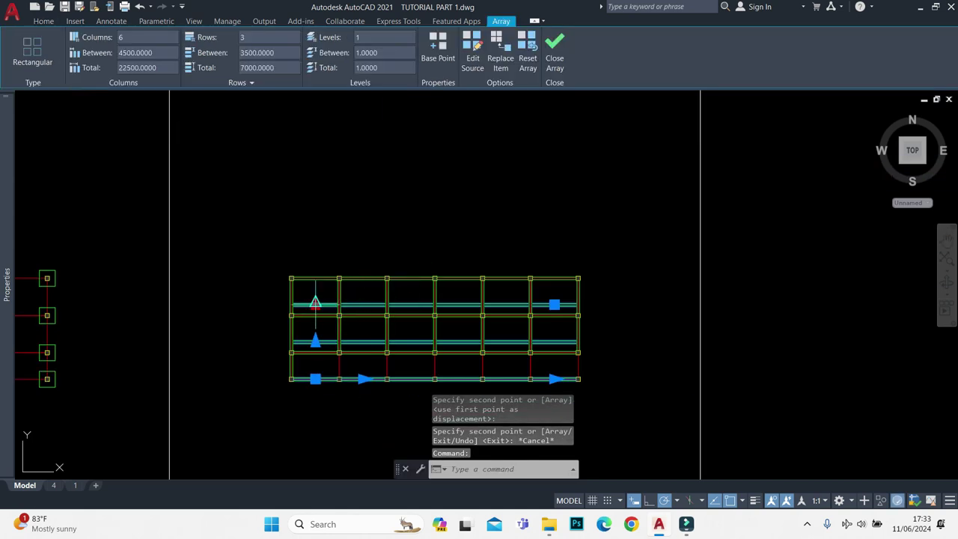
pyautogui.scroll(2, 316, 357)
pyautogui.click(315, 347)
pyautogui.click(331, 400)
pyautogui.press('Escape')
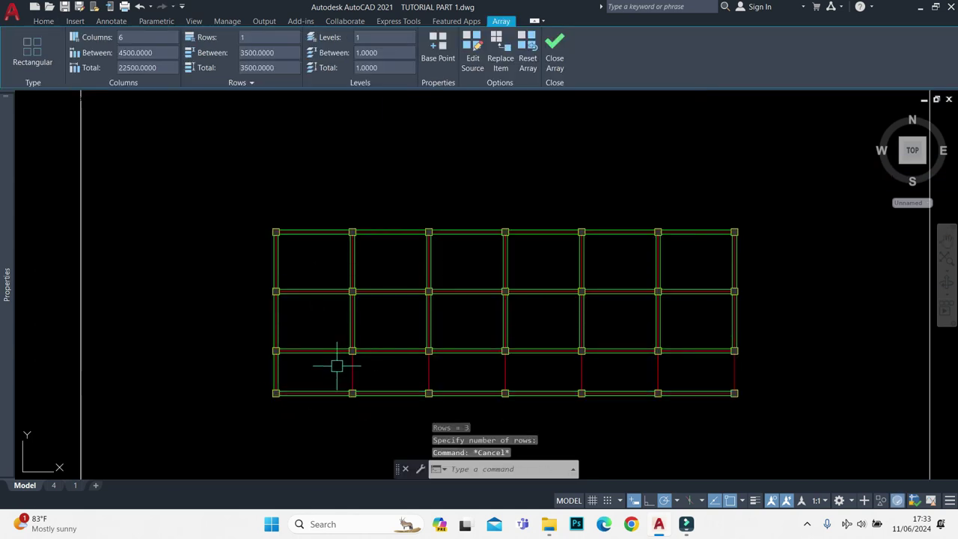
# - Array the left vertical beam segment into 7 columns, 4500 apart, 1 row, and regenerate
pyautogui.click(275, 375)
pyautogui.write('ar')
pyautogui.press('Return')
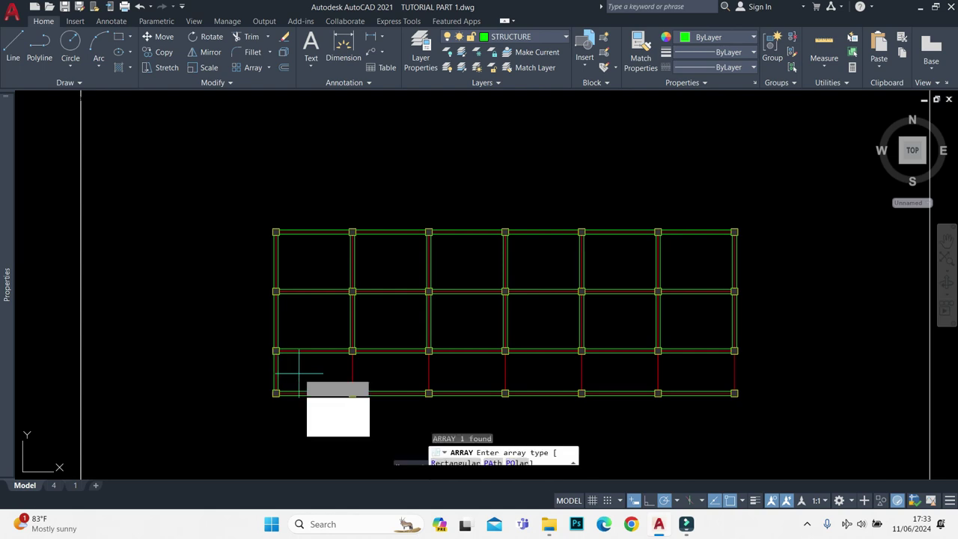
pyautogui.press('Return')
pyautogui.write('7')
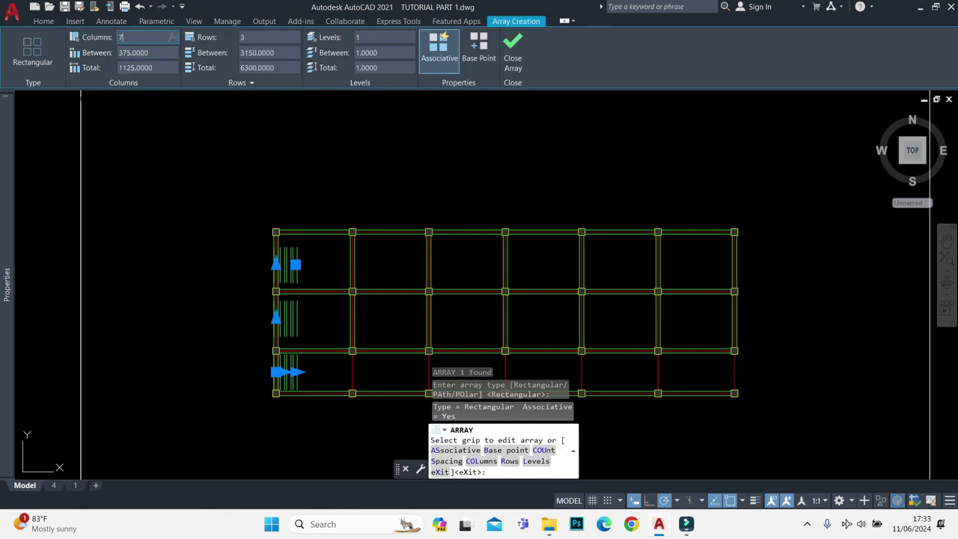
pyautogui.press('Return')
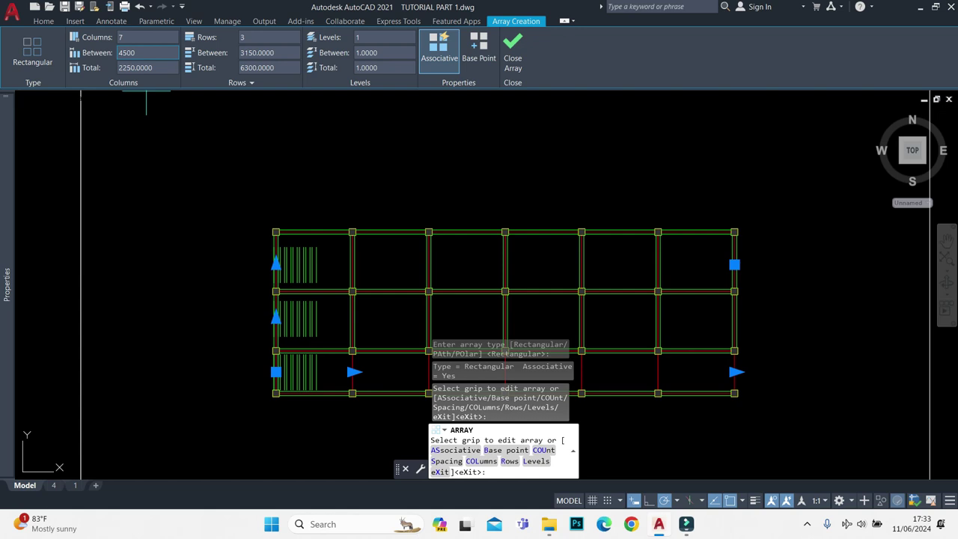
pyautogui.press('Return')
pyautogui.press('Return')
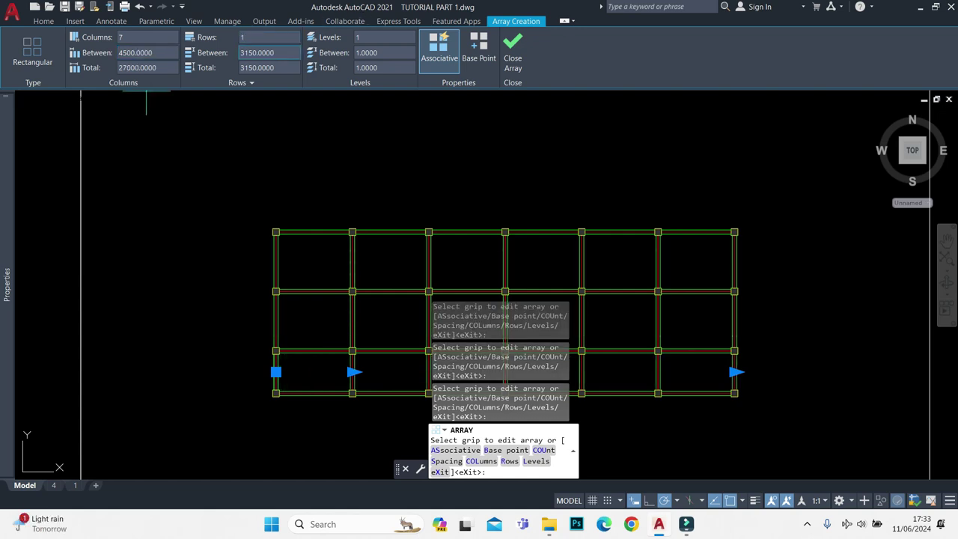
pyautogui.press('Escape')
pyautogui.moveTo(497, 192); pyautogui.dragTo(532, 199, button='middle')
pyautogui.write('re')
pyautogui.press('Return')
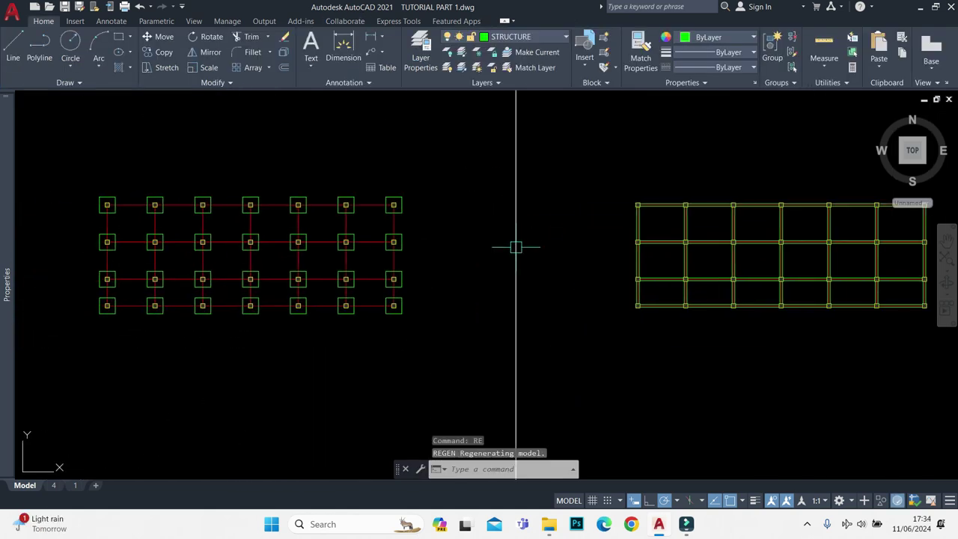
# - Zoom and pan until both beam grids are visible side by side
pyautogui.scroll(2, 116, 249)
pyautogui.scroll(-1, 133, 308)
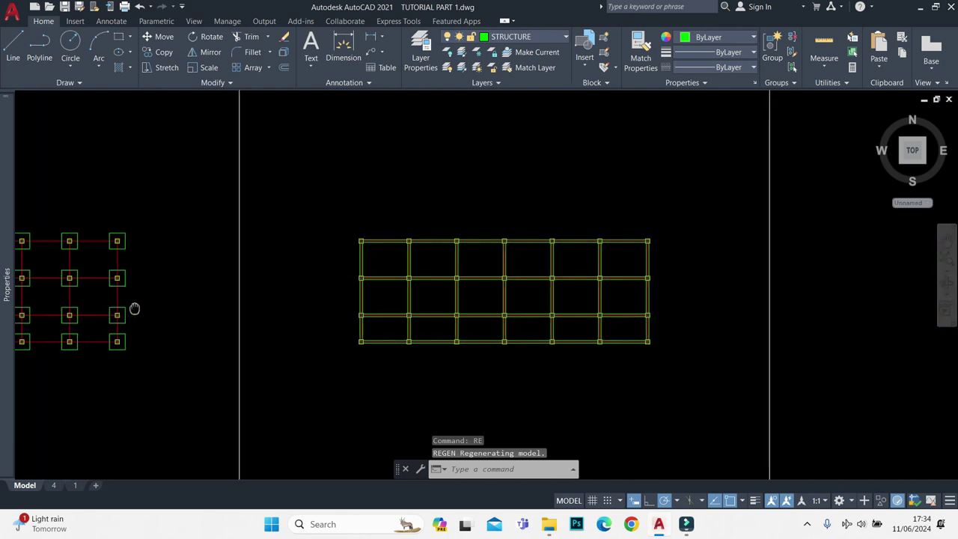
pyautogui.scroll(2, 444, 297)
pyautogui.scroll(-2, 473, 280)
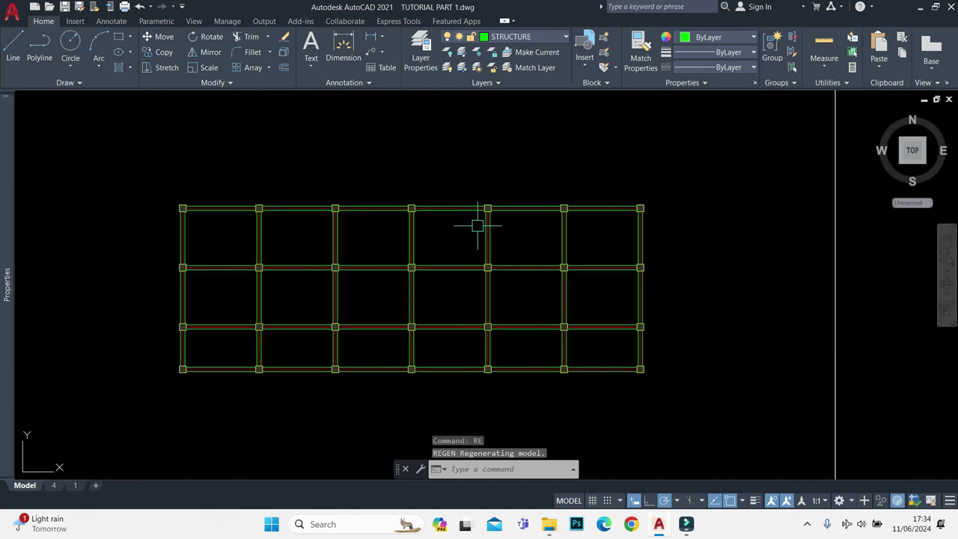
pyautogui.moveTo(374, 266); pyautogui.dragTo(538, 226, button='middle')
pyautogui.scroll(-4, 457, 284)
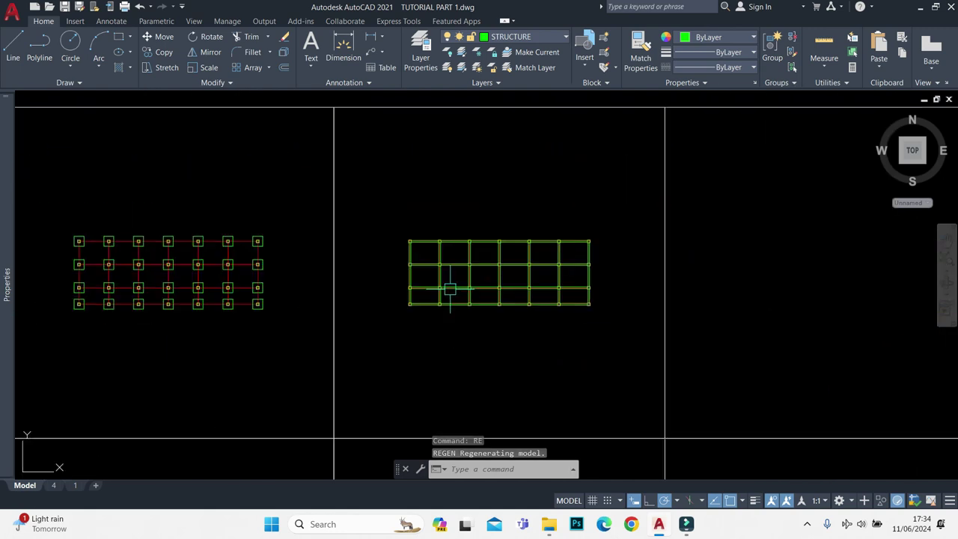
pyautogui.moveTo(387, 297); pyautogui.dragTo(472, 275, button='middle')
# - Switch to Layout 1 and regenerate the sheet display with RE
pyautogui.click(75, 485)
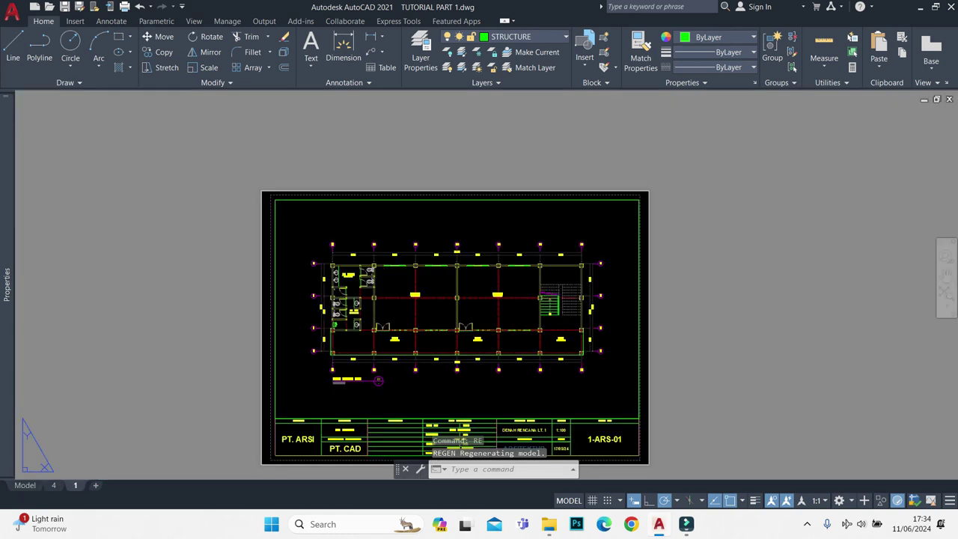
pyautogui.scroll(-1, 160, 449)
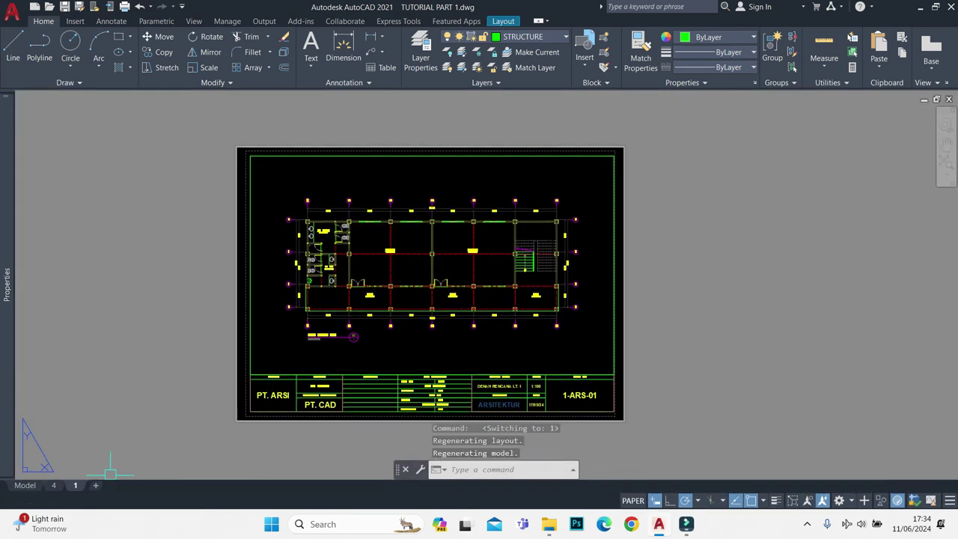
pyautogui.moveTo(300, 347); pyautogui.dragTo(263, 359, button='middle')
pyautogui.write('re')
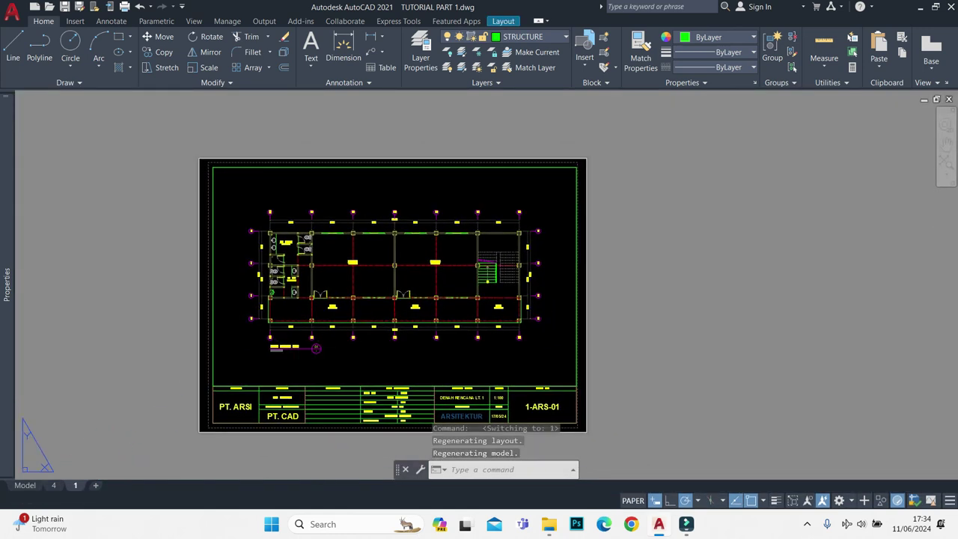
pyautogui.press('Return')
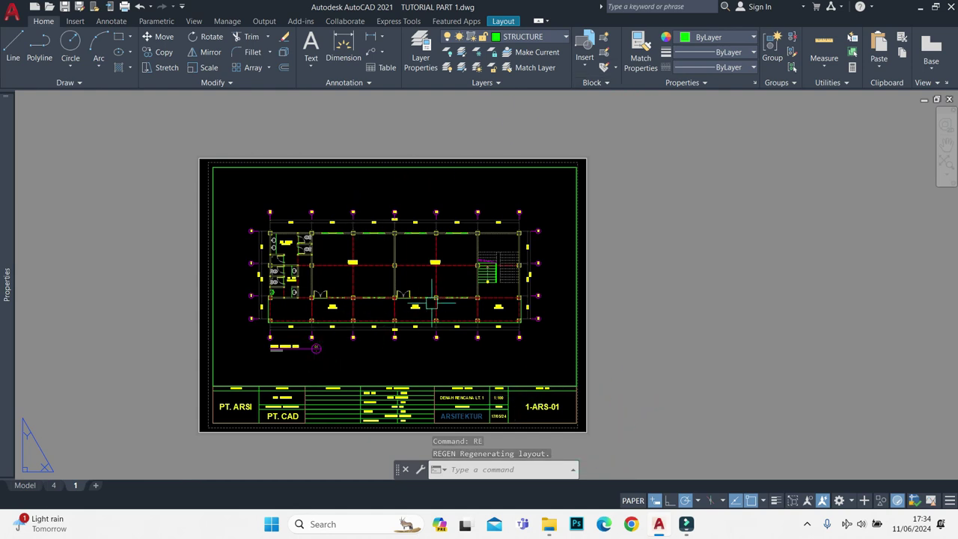
# - Make a copy of layout 1 using Move or Copy with Create a copy
pyautogui.rightClick(75, 485)
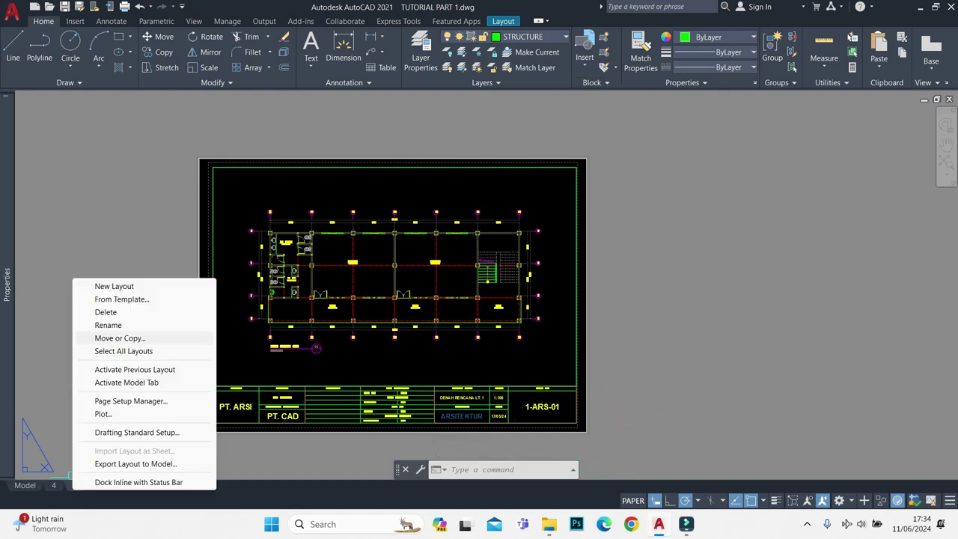
pyautogui.click(120, 338)
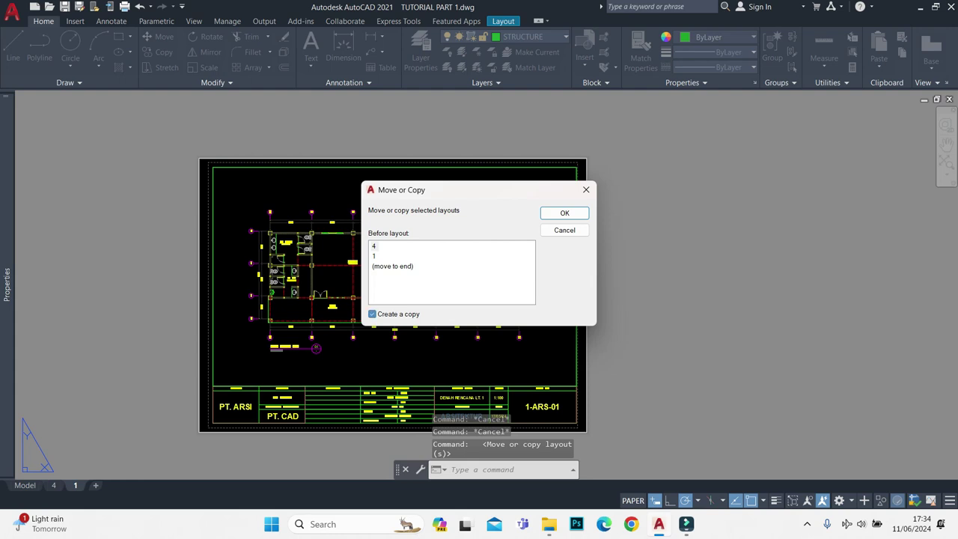
pyautogui.click(564, 212)
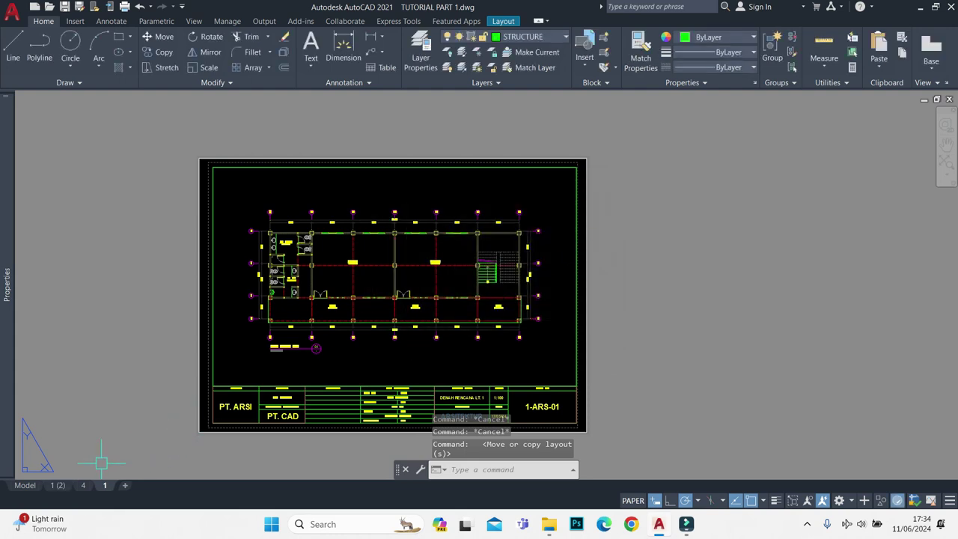
# - Rename the layout to 10
pyautogui.rightClick(60, 485)
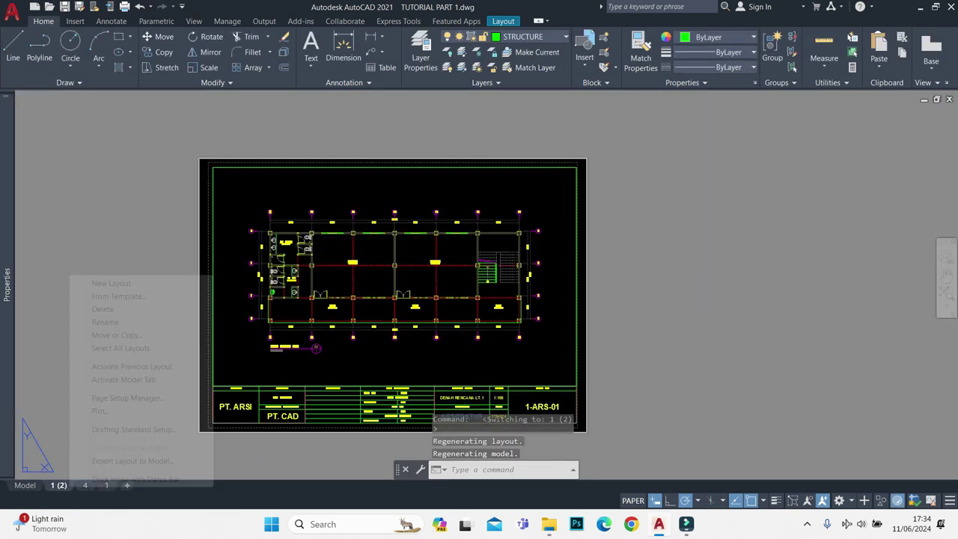
pyautogui.click(105, 322)
pyautogui.write('10.')
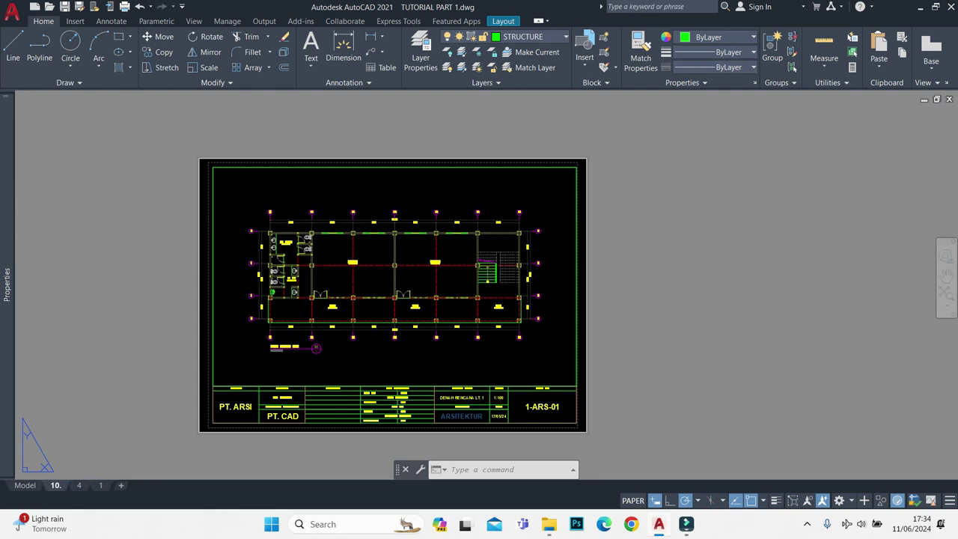
pyautogui.rightClick(60, 487)
pyautogui.click(97, 318)
pyautogui.click(150, 315)
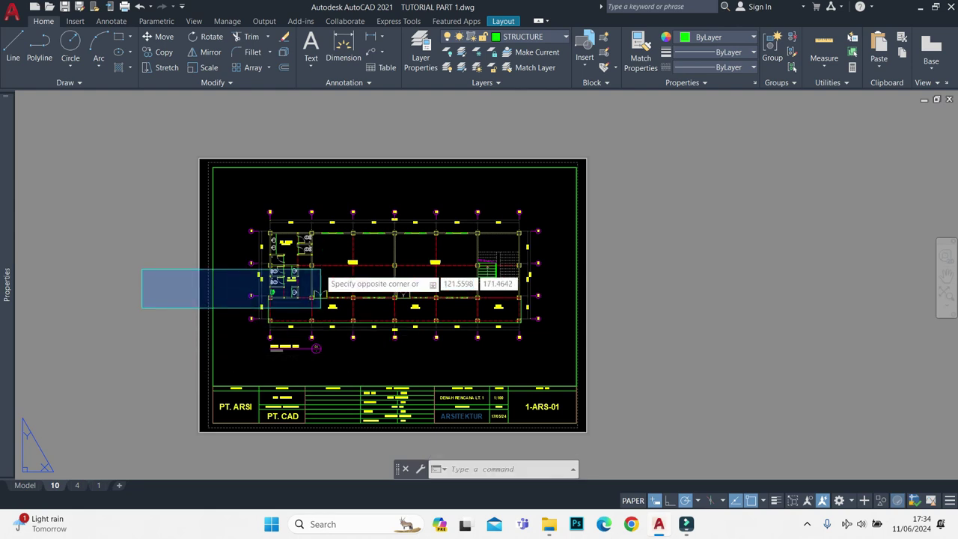
pyautogui.press('Escape')
# - Select the sheet viewport and grab its top-left grip for stretching
pyautogui.click(516, 162)
pyautogui.scroll(-4, 494, 165)
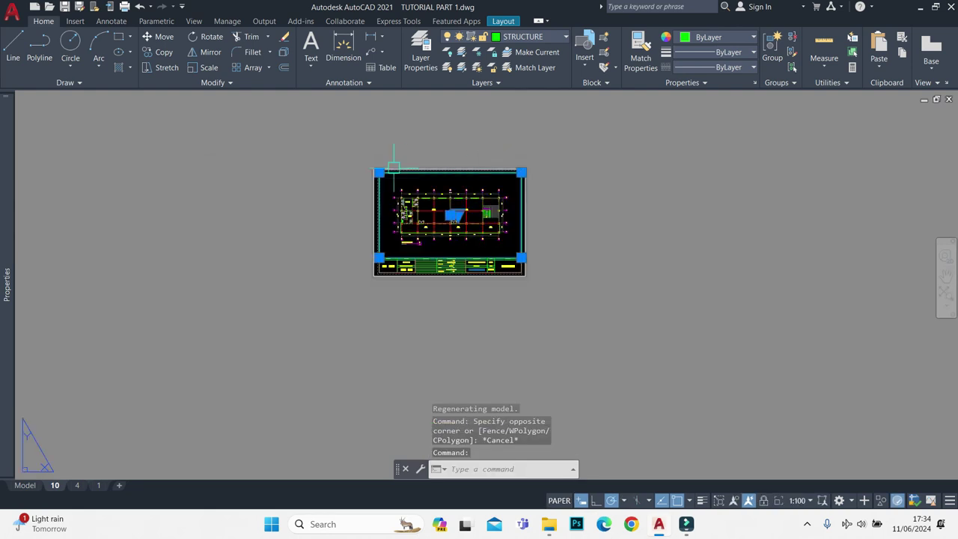
pyautogui.click(379, 172)
# - Stretch the viewport's top-left corner up and to the left
pyautogui.click(275, 130)
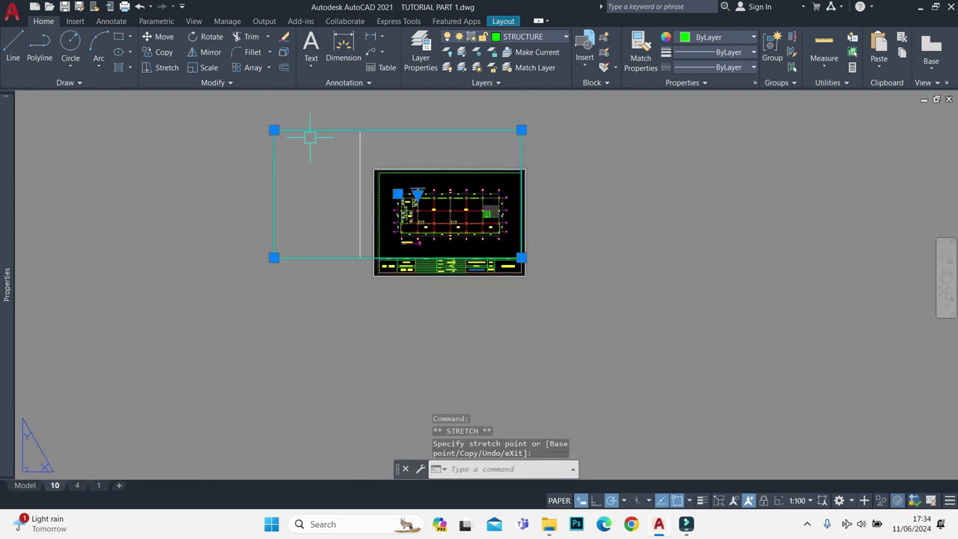
pyautogui.scroll(-3, 304, 330)
pyautogui.scroll(-3, 285, 247)
pyautogui.click(295, 278)
pyautogui.click(265, 197)
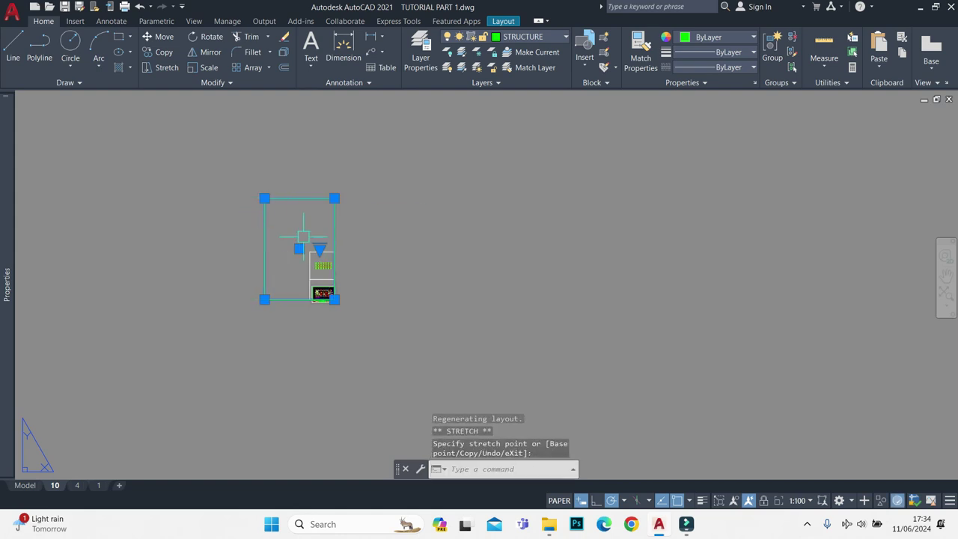
pyautogui.scroll(3, 378, 269)
pyautogui.scroll(2, 296, 194)
pyautogui.press('Escape')
# - Move the viewport into position on the sheet
pyautogui.write('m')
pyautogui.press('Return')
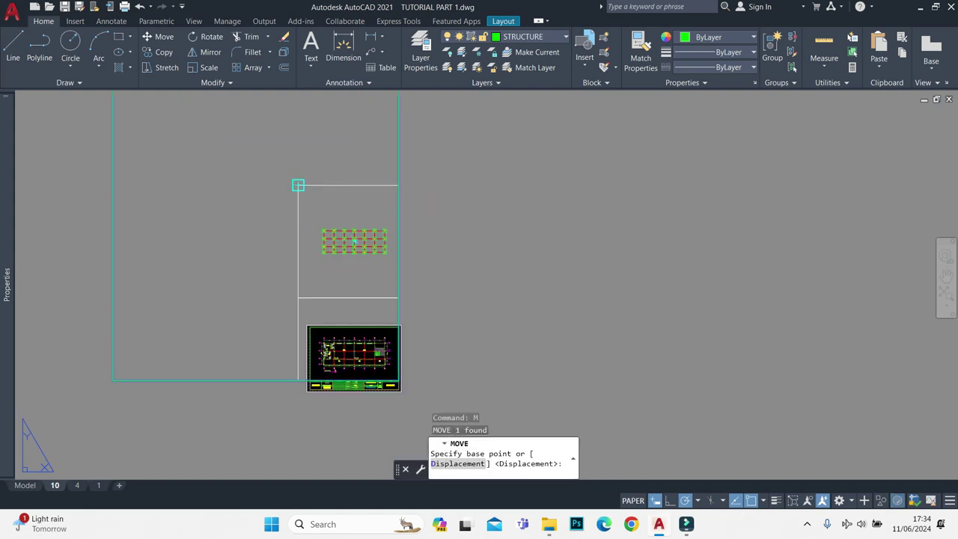
pyautogui.click(298, 298)
pyautogui.press('Return')
# - Reselect the viewport and stretch its corner so it frames the plan content
pyautogui.scroll(-3, 299, 300)
pyautogui.click(396, 300)
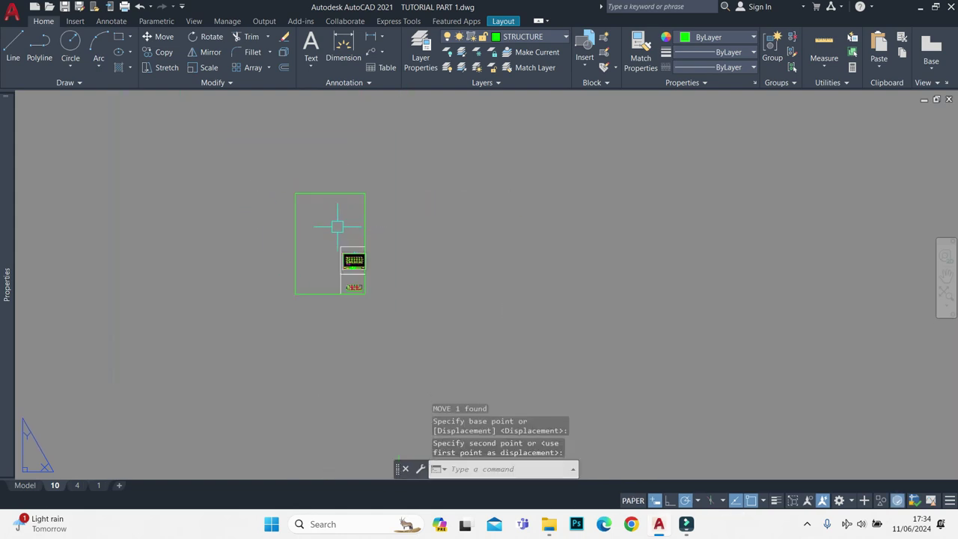
pyautogui.click(299, 196)
pyautogui.scroll(2, 300, 207)
pyautogui.click(283, 186)
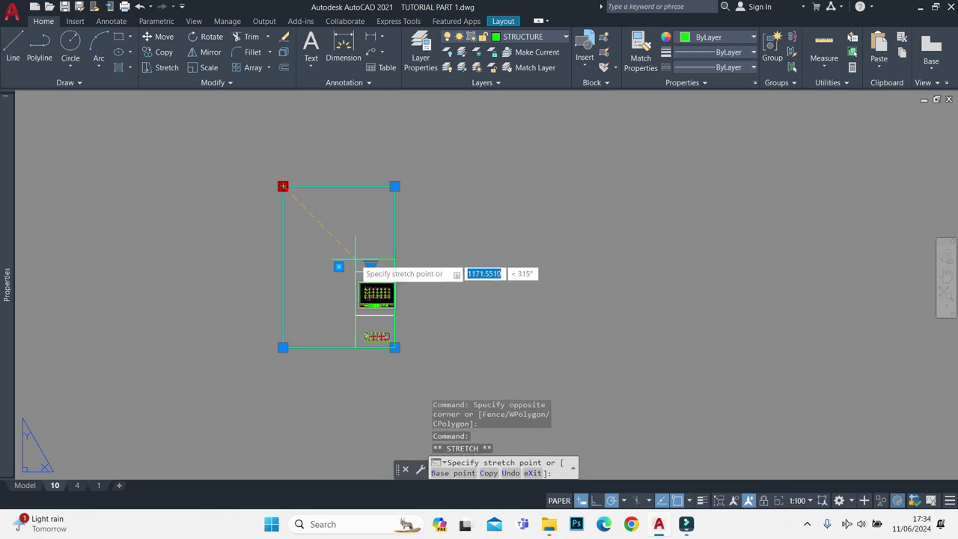
pyautogui.scroll(3, 340, 264)
pyautogui.scroll(-1, 332, 263)
pyautogui.scroll(2, 332, 263)
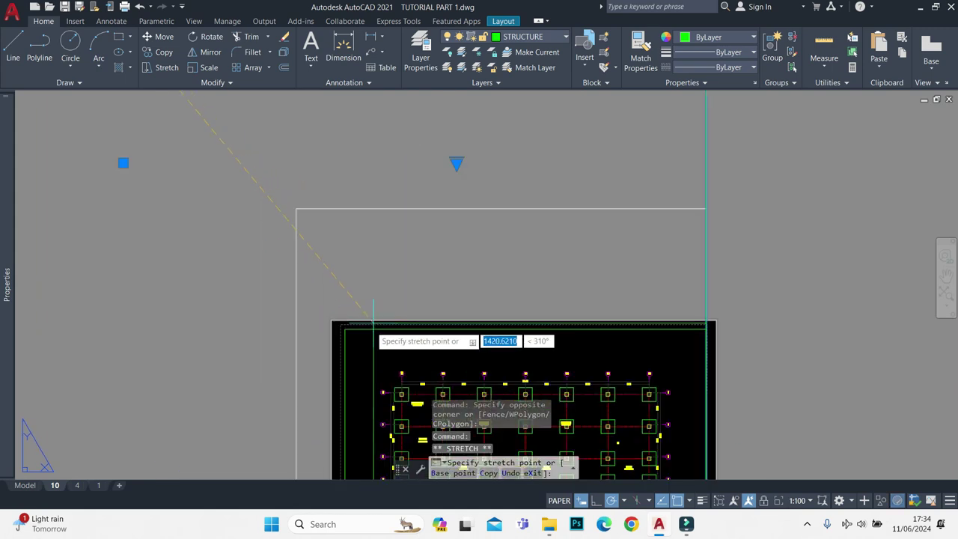
pyautogui.scroll(1, 332, 314)
pyautogui.click(330, 328)
pyautogui.scroll(-5, 397, 285)
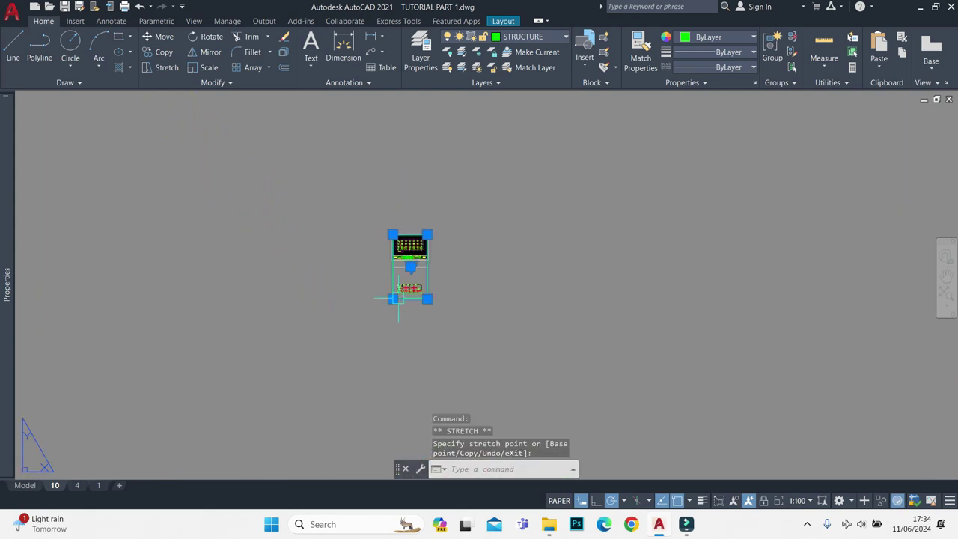
pyautogui.scroll(1, 427, 292)
pyautogui.scroll(2, 442, 315)
pyautogui.scroll(2, 438, 312)
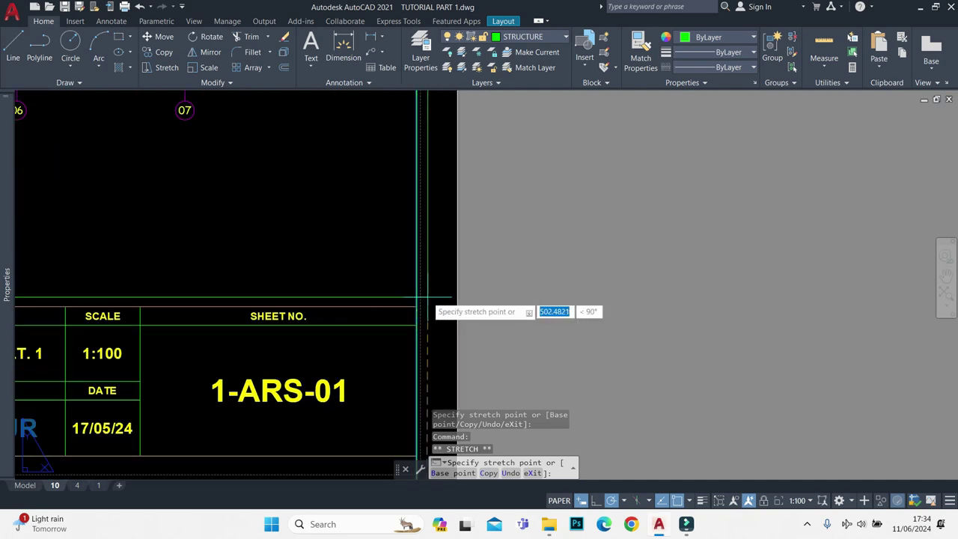
pyautogui.click(417, 307)
pyautogui.scroll(-5, 468, 278)
pyautogui.press('Escape')
# - Begin a selection window at the plan's top-left around the yellow beam labels
pyautogui.scroll(5, 290, 268)
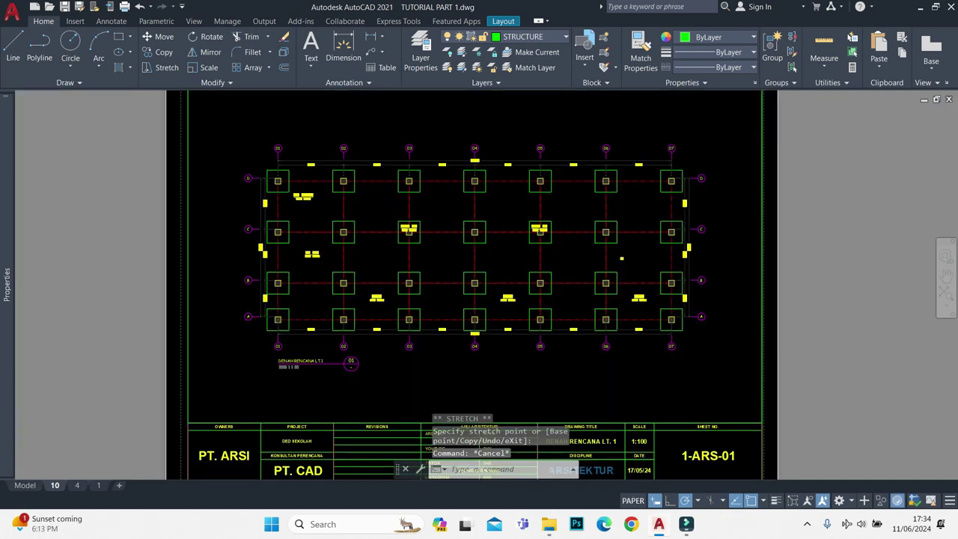
pyautogui.scroll(1, 232, 199)
pyautogui.scroll(-2, 263, 247)
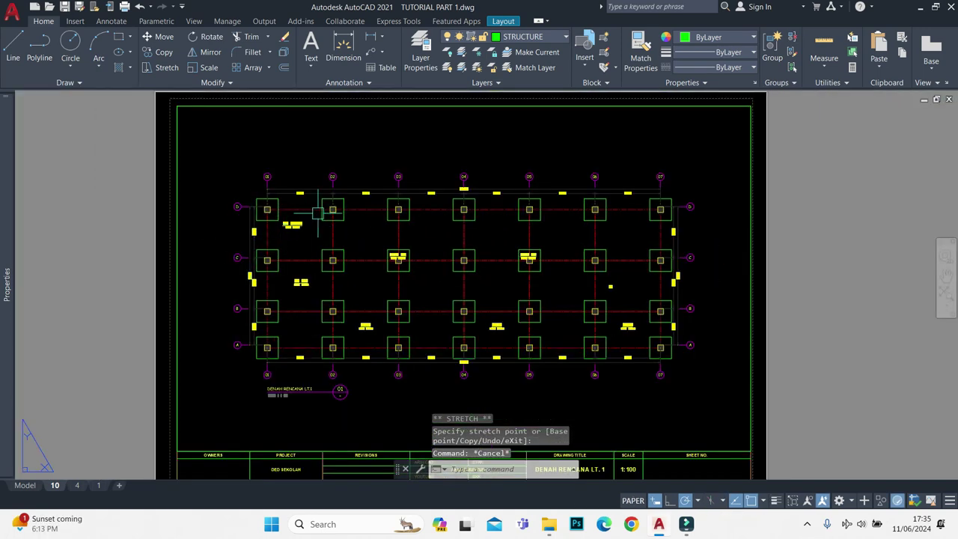
pyautogui.scroll(4, 319, 212)
pyautogui.scroll(-4, 303, 178)
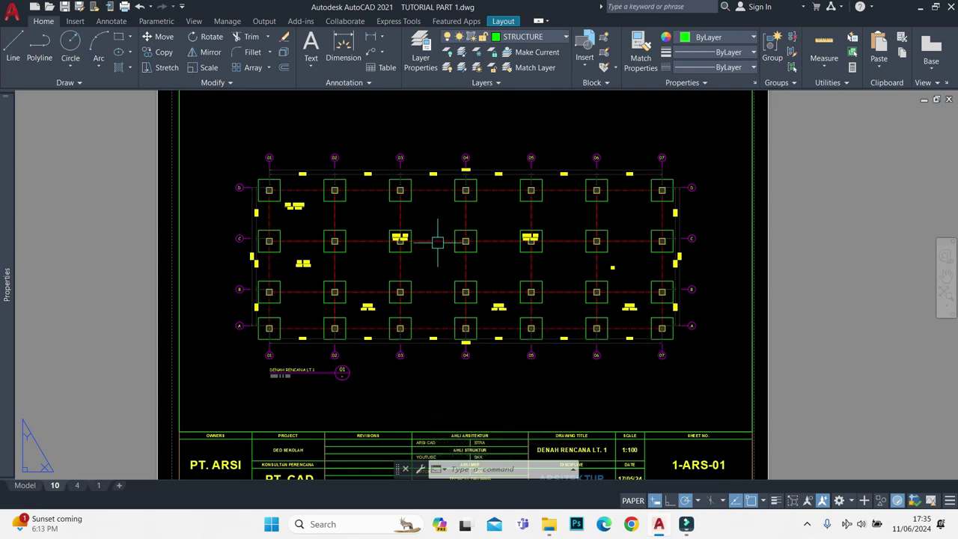
pyautogui.scroll(2, 415, 297)
pyautogui.scroll(2, 262, 180)
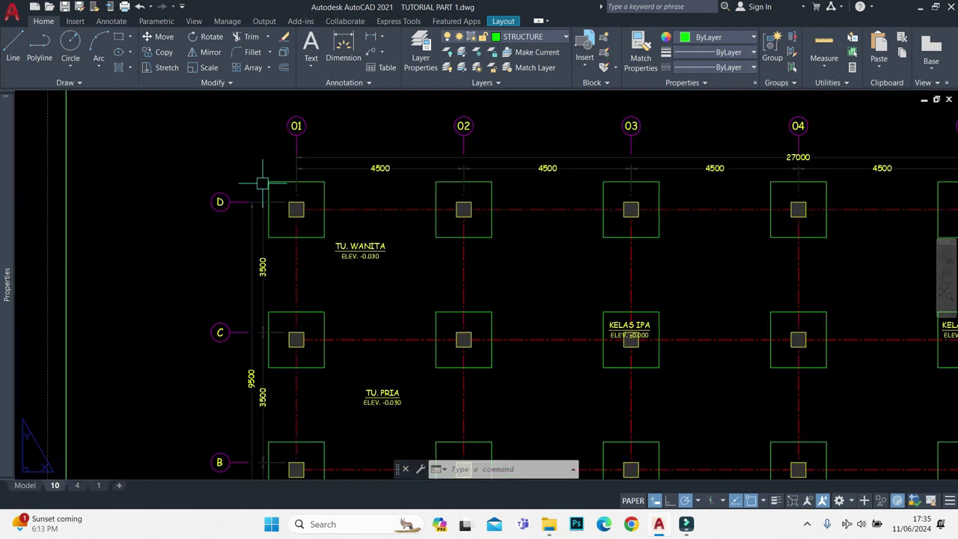
pyautogui.click(262, 180)
pyautogui.scroll(-5, 558, 279)
# - Erase the eight beam labels from the plan
pyautogui.click(577, 283)
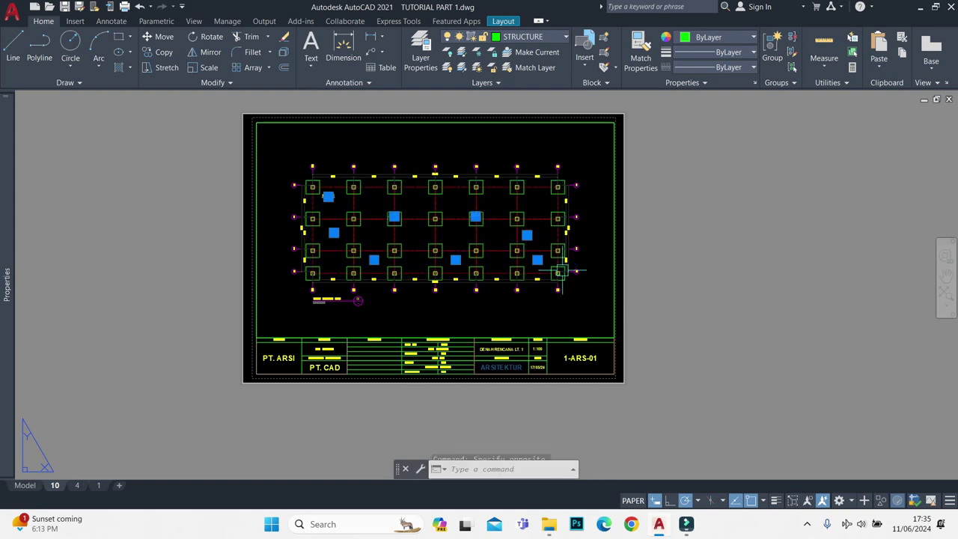
pyautogui.scroll(3, 579, 288)
pyautogui.write('e')
pyautogui.press('Return')
pyautogui.scroll(2, 579, 288)
pyautogui.scroll(-6, 529, 290)
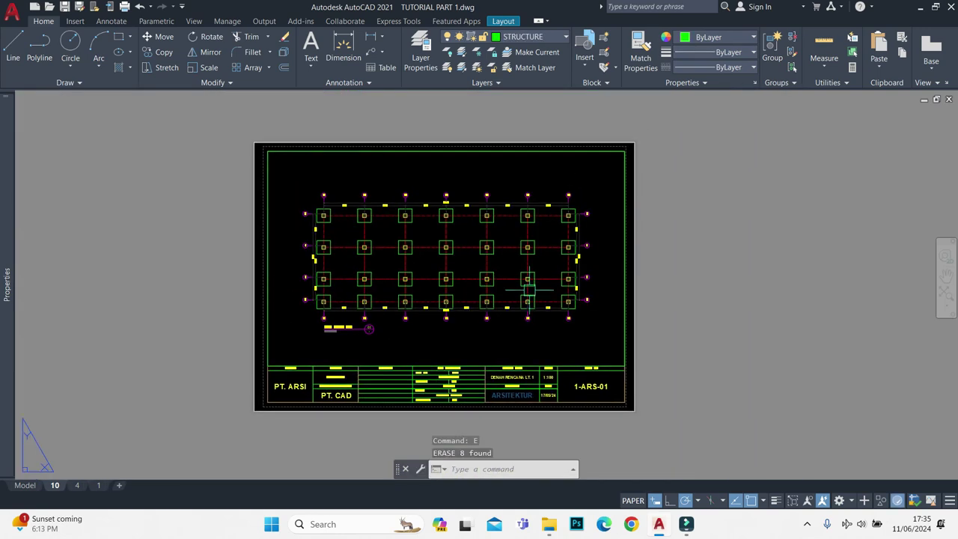
pyautogui.scroll(2, 320, 211)
pyautogui.scroll(4, 304, 203)
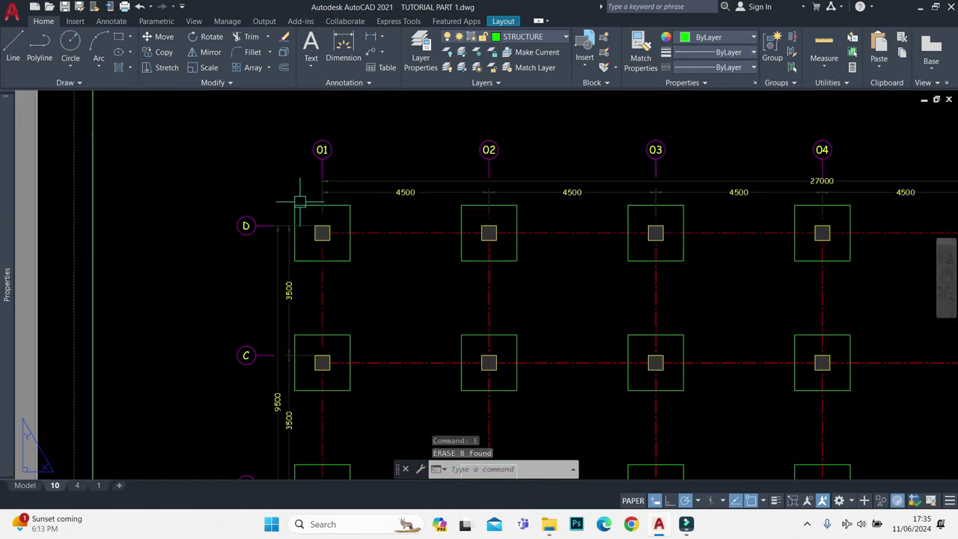
# - Stretch the left bubble column and the top bubble row 7 units outward
pyautogui.click(299, 199)
pyautogui.scroll(-4, 299, 199)
pyautogui.click(254, 366)
pyautogui.write('s')
pyautogui.press('Return')
pyautogui.click(279, 375)
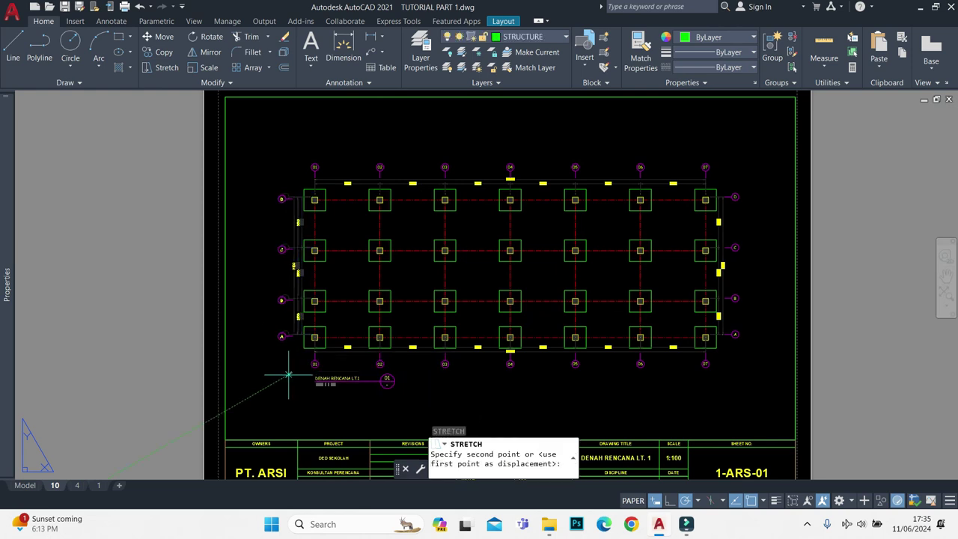
pyautogui.write('7')
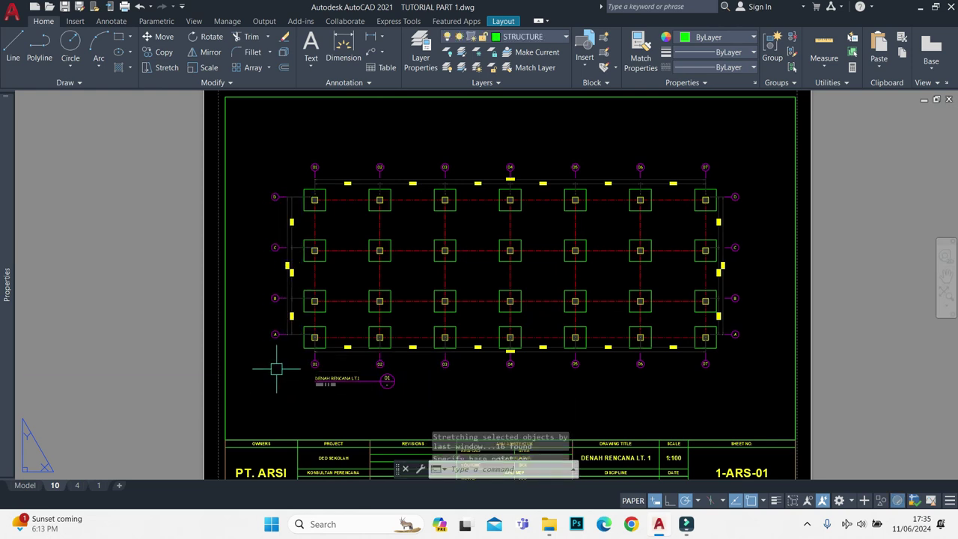
pyautogui.press('Return')
pyautogui.click(748, 130)
pyautogui.click(291, 174)
pyautogui.write('s')
pyautogui.press('Return')
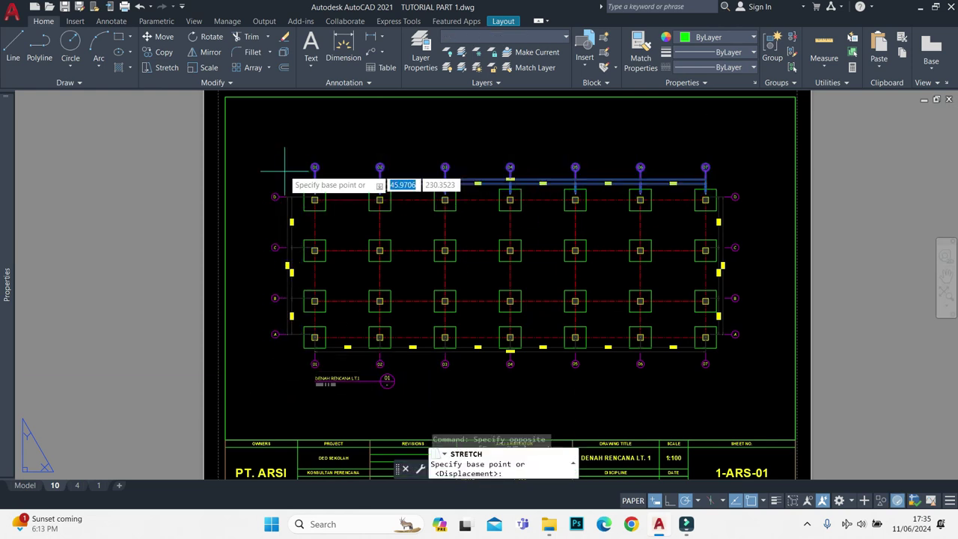
pyautogui.click(295, 177)
pyautogui.write('7')
pyautogui.press('Return')
# - Stretch the bottom bubble row and right bubble column 7 units outward, then regenerate
pyautogui.scroll(2, 698, 330)
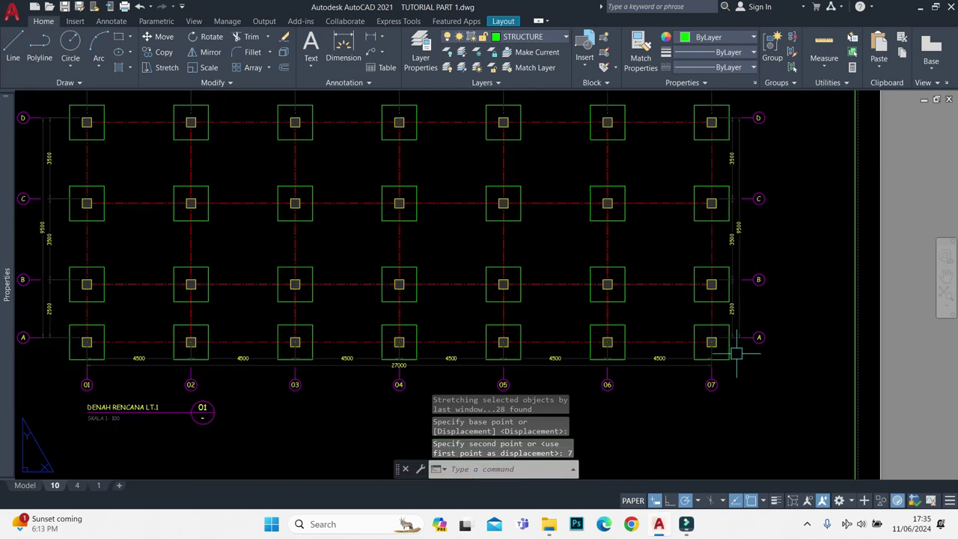
pyautogui.click(738, 353)
pyautogui.click(64, 396)
pyautogui.write('s')
pyautogui.press('Return')
pyautogui.click(287, 422)
pyautogui.write('7')
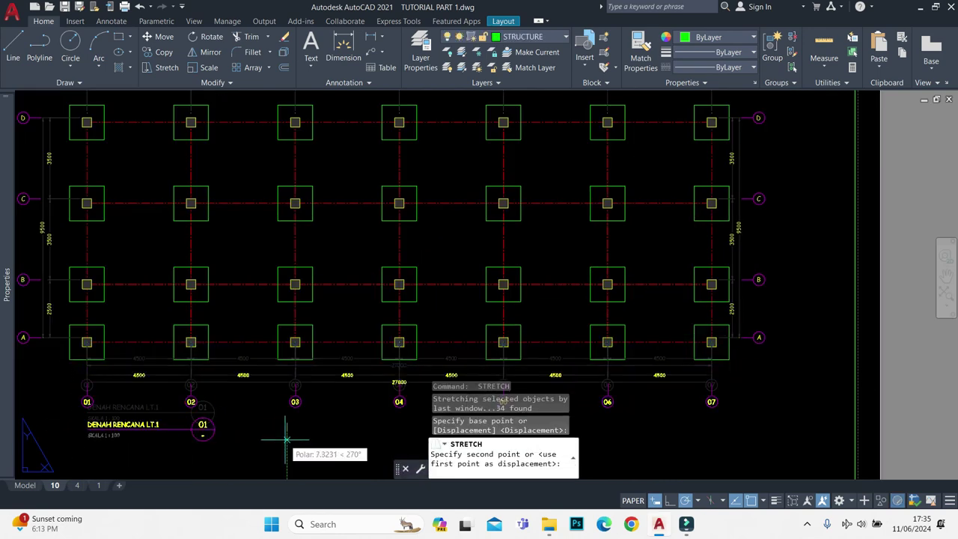
pyautogui.press('Return')
pyautogui.click(778, 385)
pyautogui.moveTo(738, 179); pyautogui.dragTo(743, 237, button='middle')
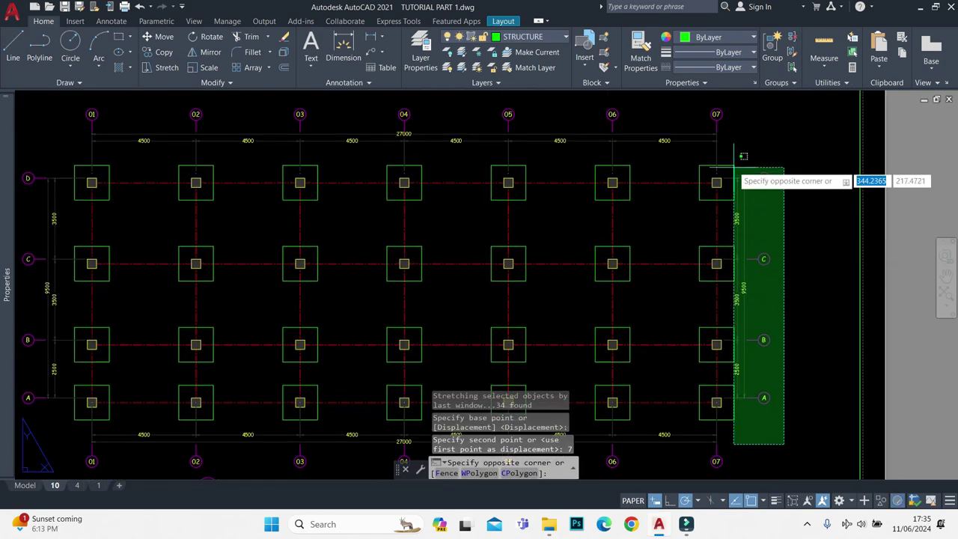
pyautogui.click(740, 156)
pyautogui.write('s')
pyautogui.press('Return')
pyautogui.click(764, 144)
pyautogui.write('6')
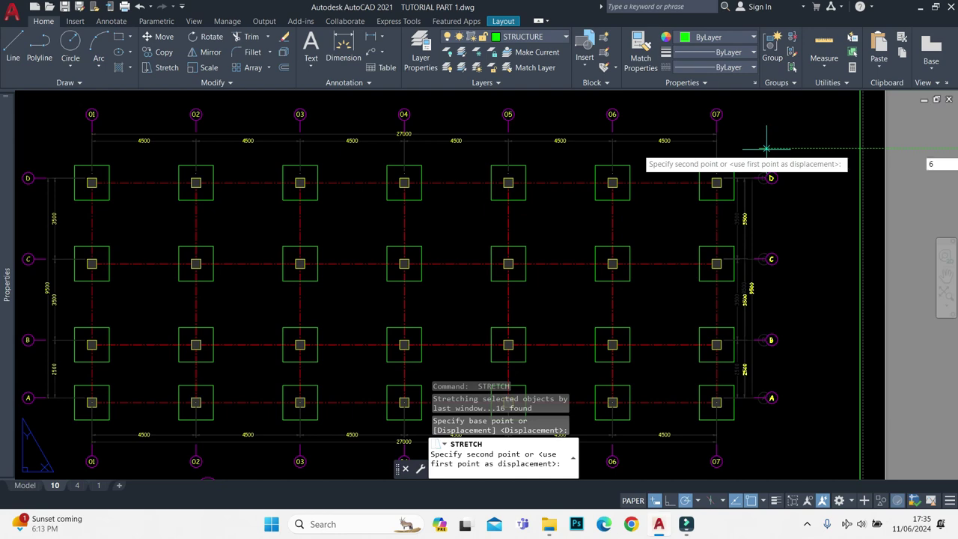
pyautogui.press('BackSpace')
pyautogui.write('7')
pyautogui.press('Return')
pyautogui.scroll(2, 739, 275)
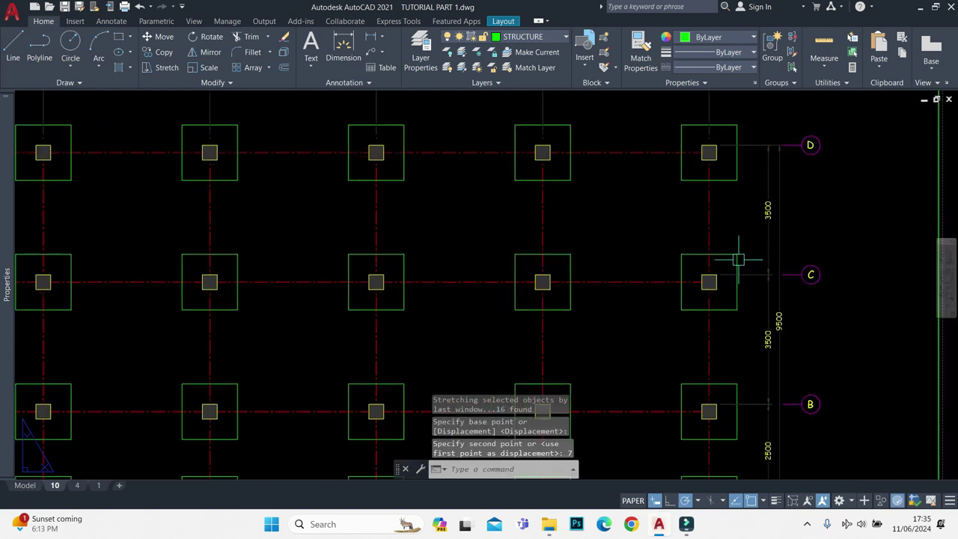
pyautogui.scroll(-4, 738, 260)
pyautogui.write('re')
pyautogui.press('Return')
pyautogui.scroll(4, 352, 409)
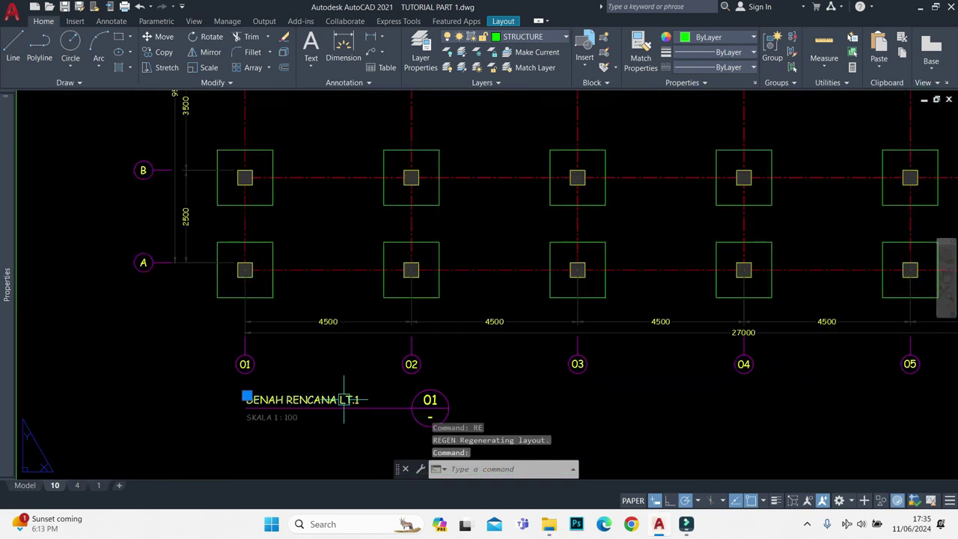
# - Edit the DENAH RENCANA LT.1 plan title text and regenerate the display
pyautogui.doubleClick(247, 399)
pyautogui.write('re')
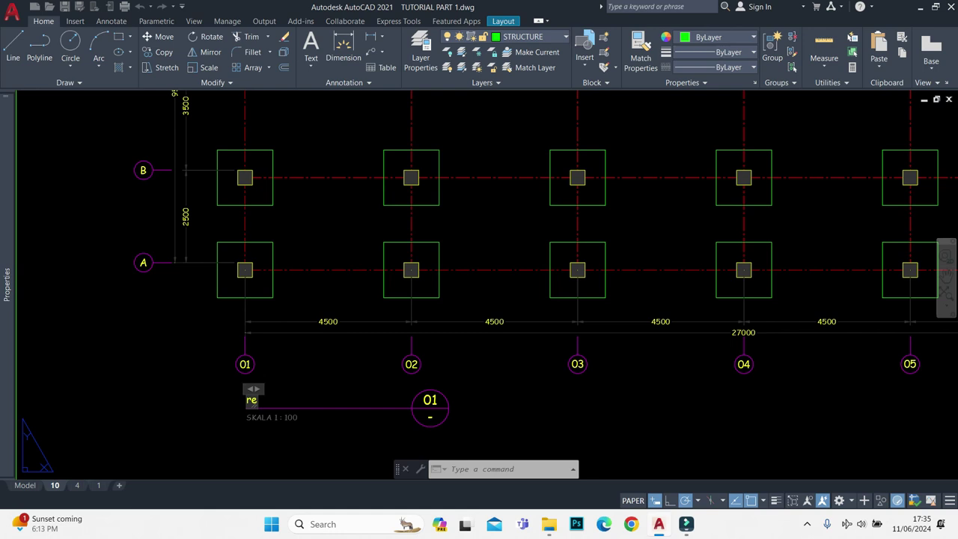
pyautogui.write('bcab')
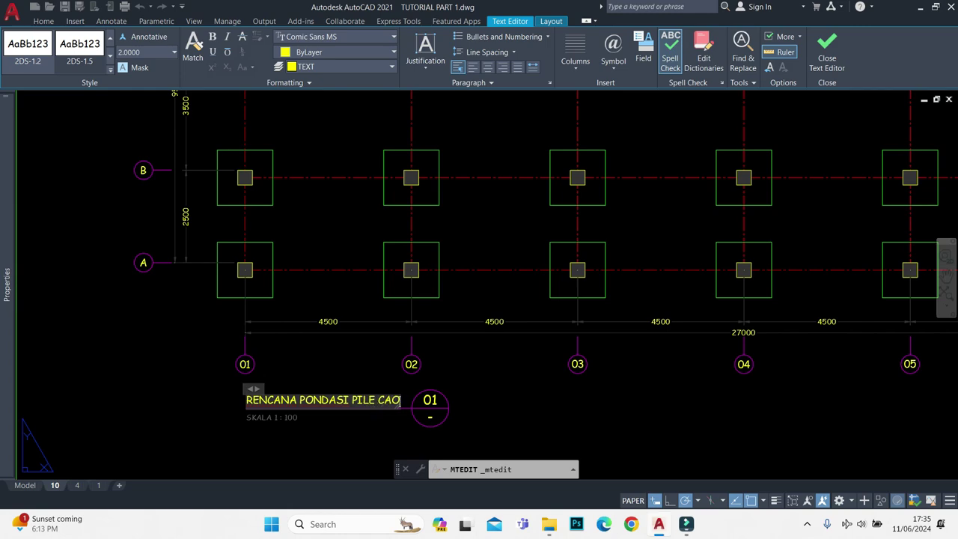
pyautogui.hotkey('ctrl', 'Return')
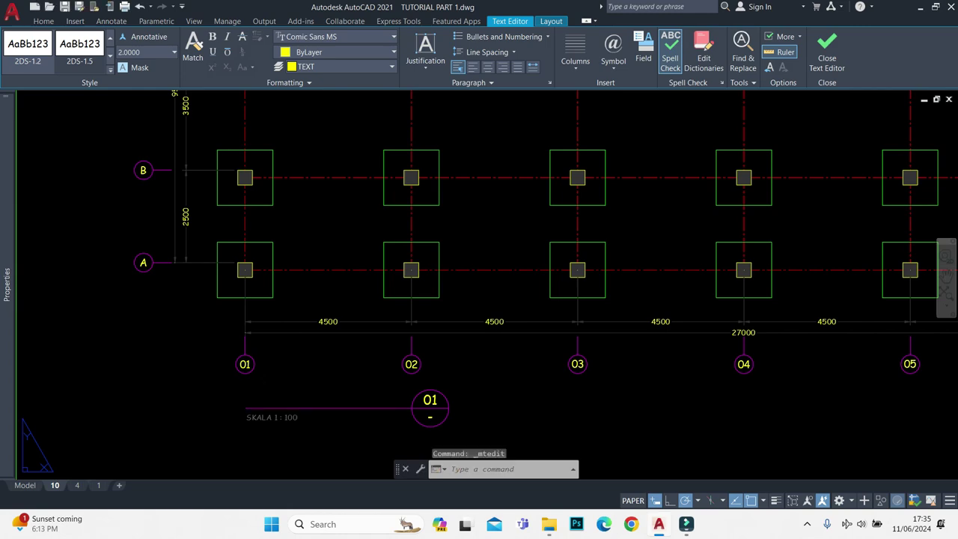
pyautogui.write('re')
pyautogui.press('Return')
pyautogui.scroll(5, 292, 372)
pyautogui.press('Escape')
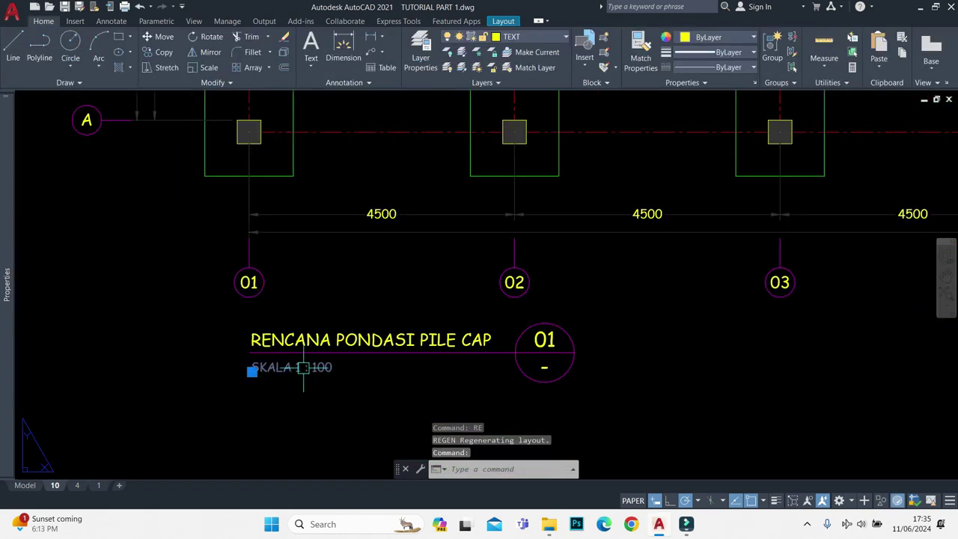
pyautogui.scroll(-5, 450, 375)
pyautogui.scroll(2, 574, 342)
pyautogui.scroll(2, 464, 390)
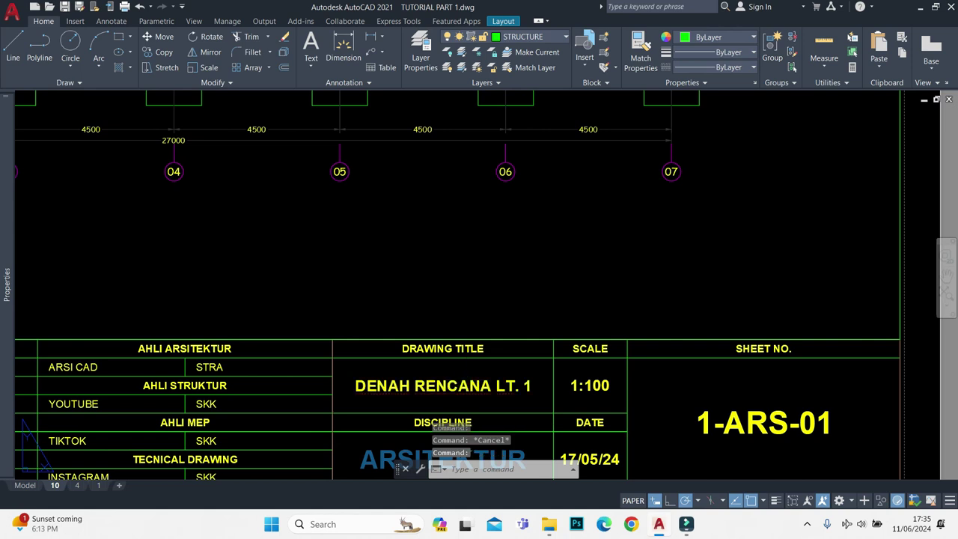
# - Change the title block's drawing title to 'RENCANA PONDASI PILE CAP', wrapped onto two lines
pyautogui.doubleClick(443, 386)
pyautogui.write('RENCANA POND')
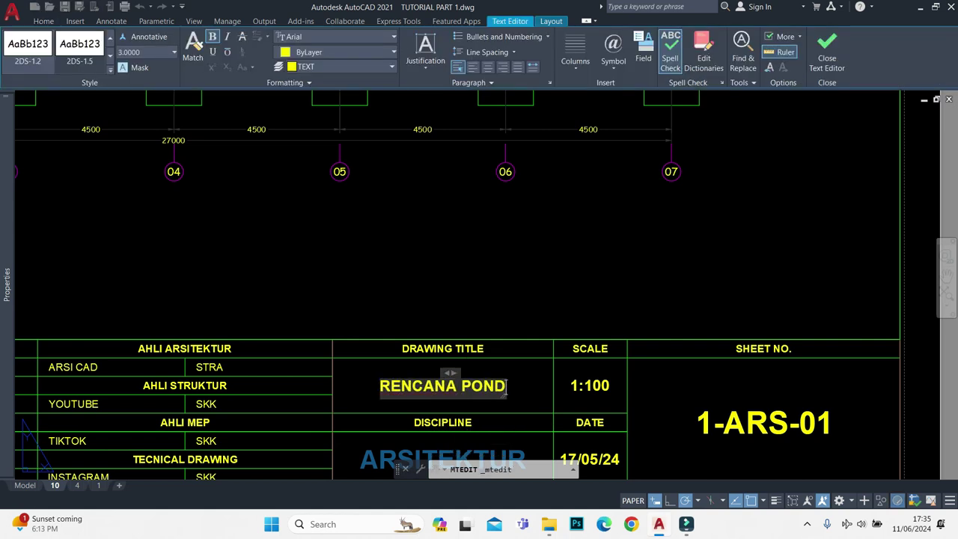
pyautogui.write('ASI PI')
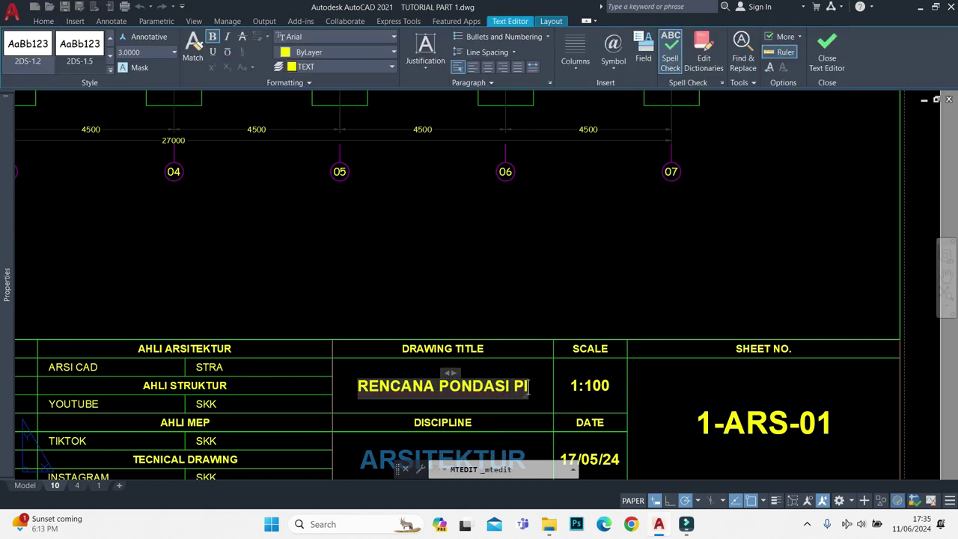
pyautogui.write('LE CAP')
pyautogui.hotkey('ctrl', 'a')
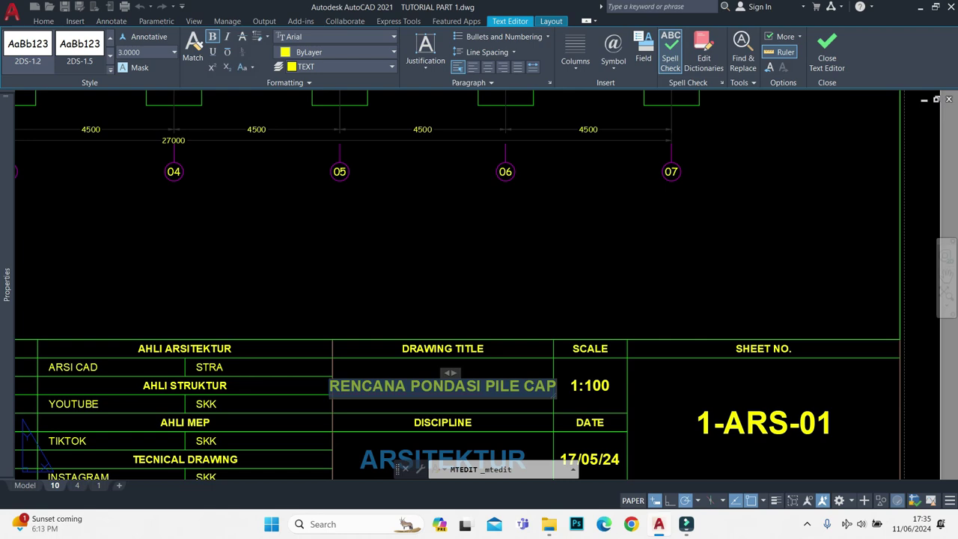
pyautogui.click(408, 396)
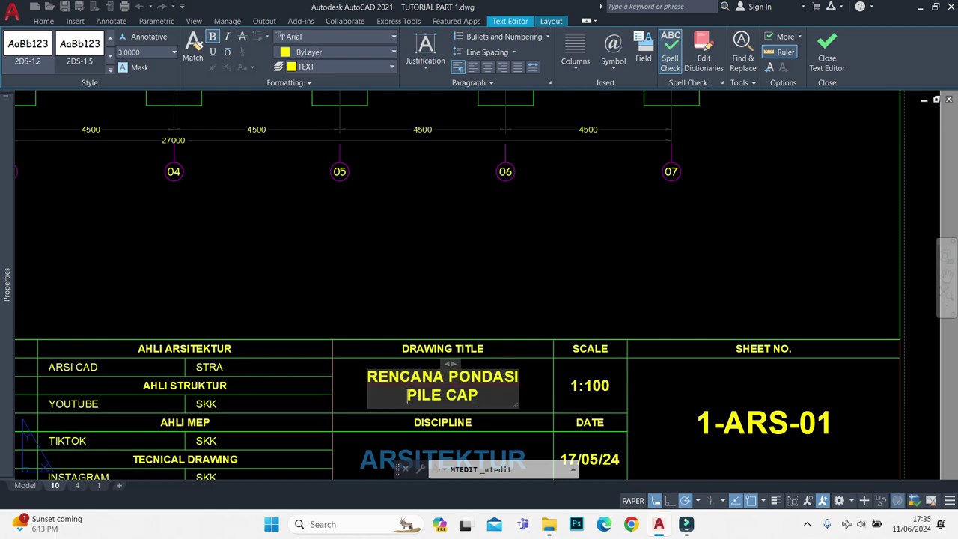
pyautogui.click(450, 262)
pyautogui.scroll(-3, 520, 325)
pyautogui.scroll(-2, 520, 325)
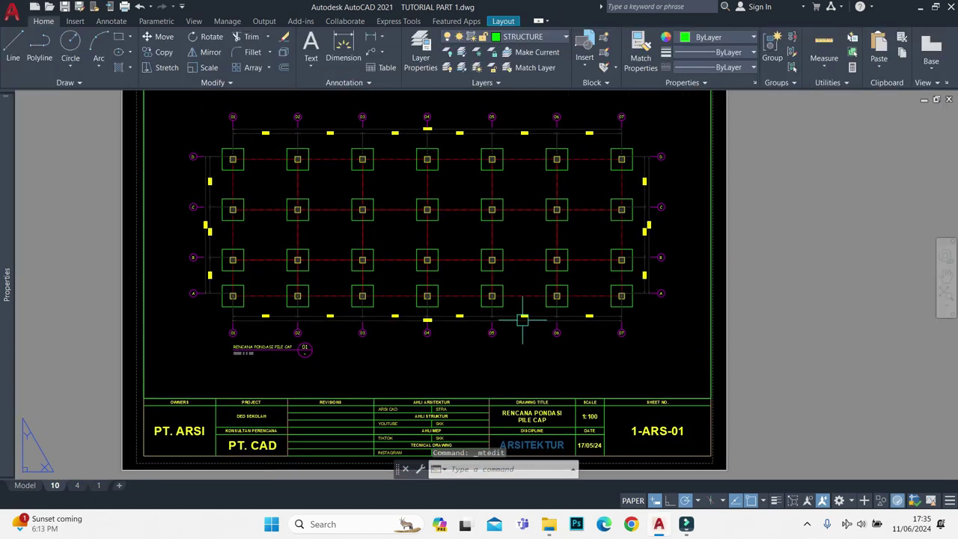
# - Change the title block's discipline text from ARSITEKTUR to STRUKTUR
pyautogui.write('RE')
pyautogui.press('Return')
pyautogui.moveTo(519, 285); pyautogui.dragTo(529, 345, button='middle')
pyautogui.write('R')
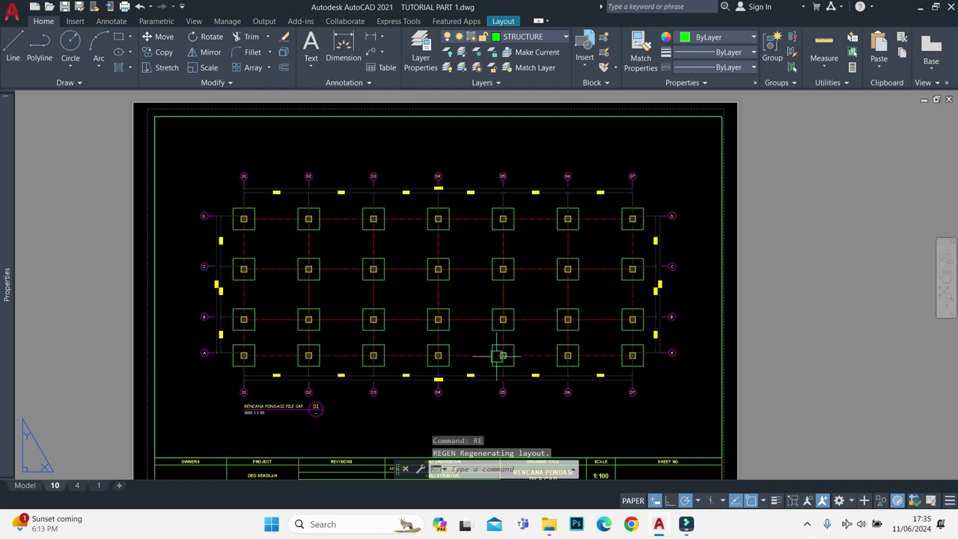
pyautogui.scroll(2, 517, 374)
pyautogui.scroll(2, 548, 394)
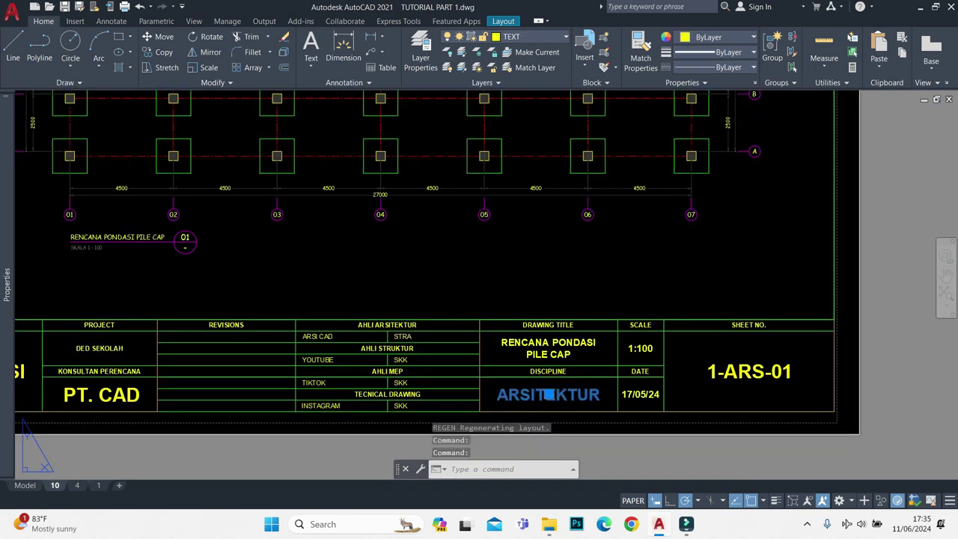
pyautogui.doubleClick(548, 394)
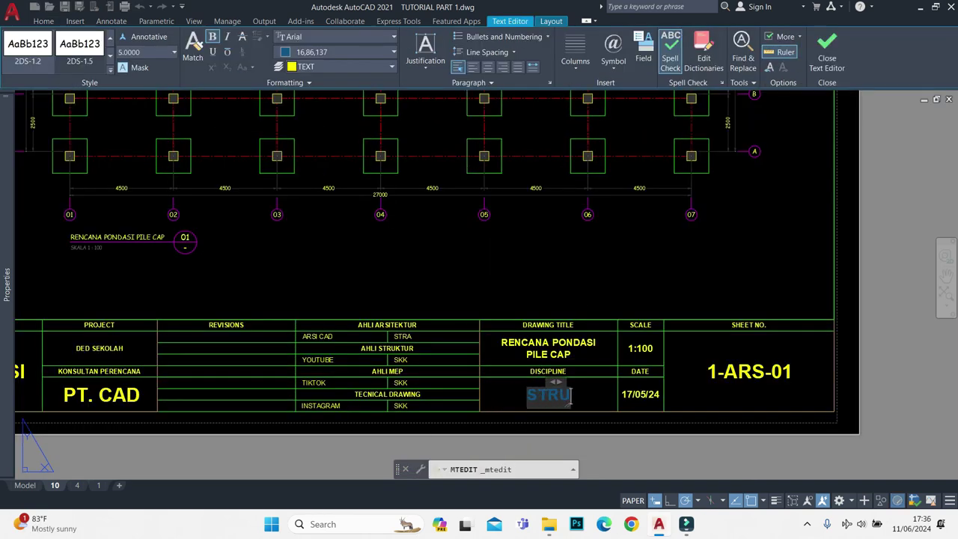
pyautogui.click(765, 375)
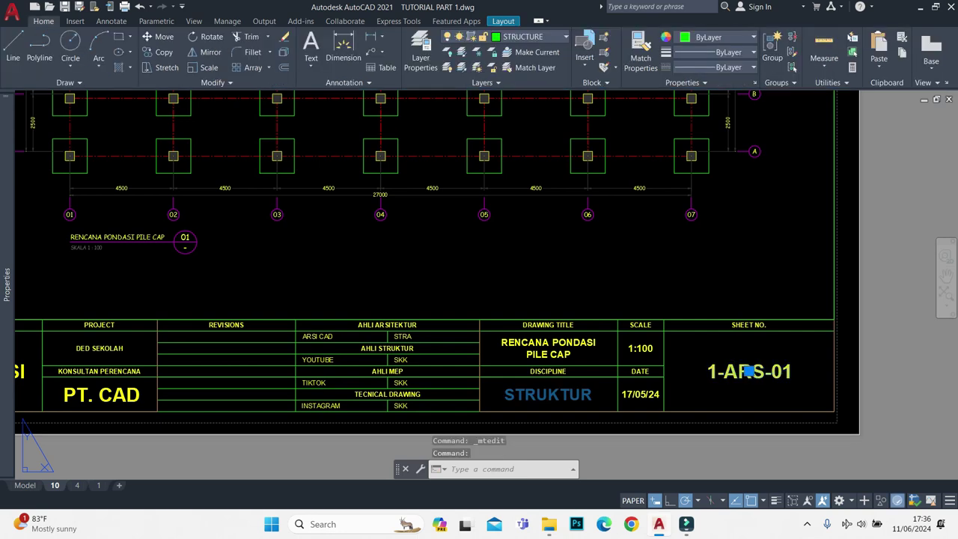
# - Replace RS with STR in the sheet number and regenerate the layout
pyautogui.scroll(4, 766, 375)
pyautogui.doubleClick(766, 375)
pyautogui.moveTo(765, 375); pyautogui.dragTo(660, 375)
pyautogui.write('STR')
pyautogui.press('Escape')
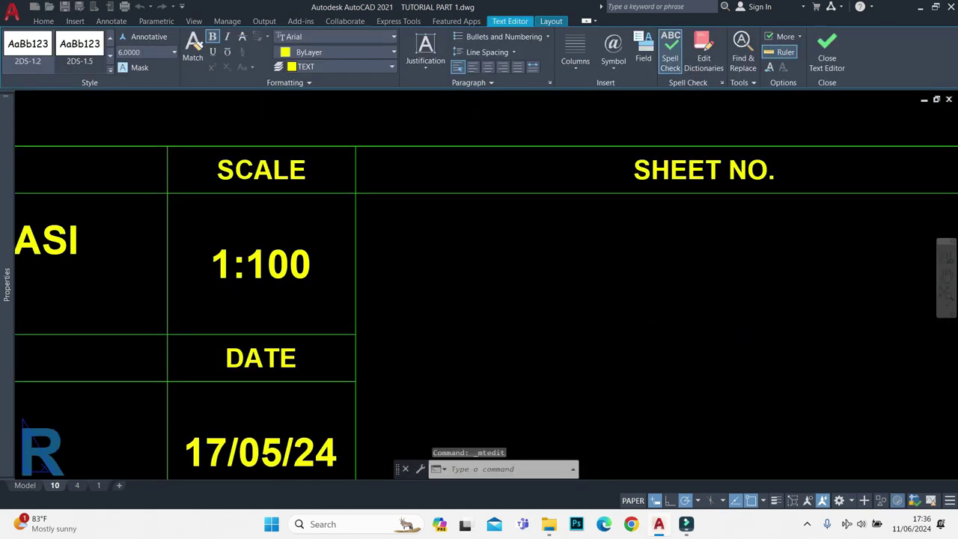
pyautogui.scroll(-4, 671, 364)
pyautogui.write('RE')
pyautogui.press('Return')
pyautogui.moveTo(373, 289); pyautogui.dragTo(388, 361, button='middle')
# - Make TEXT the current layer and draw an MTEXT box between grid rows A and B
pyautogui.write('R')
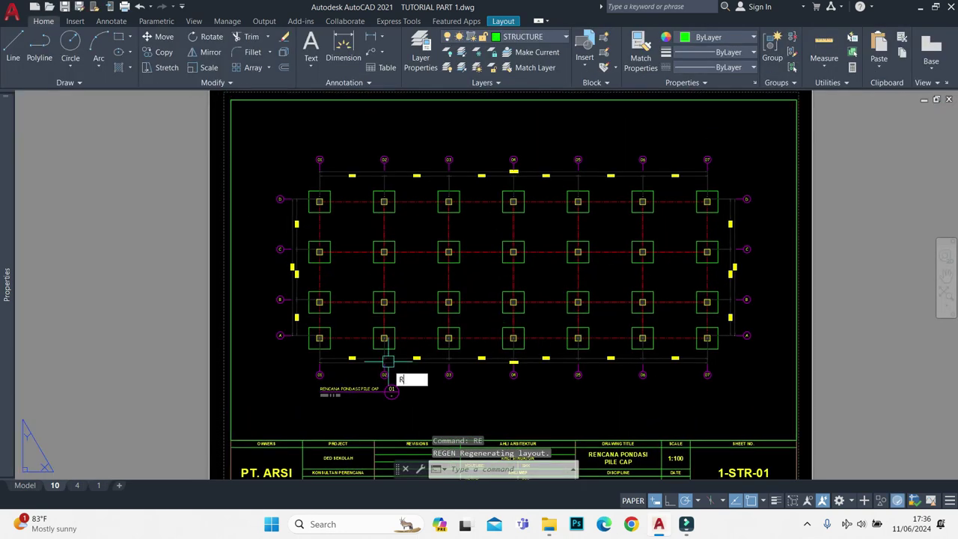
pyautogui.click(524, 37)
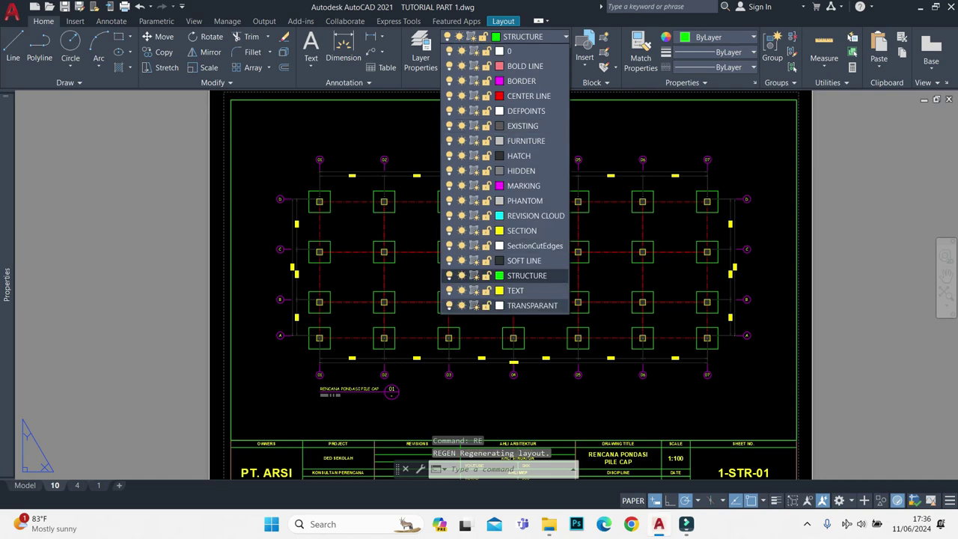
pyautogui.click(502, 291)
pyautogui.scroll(3, 322, 334)
pyautogui.write('mt')
pyautogui.press('Return')
pyautogui.scroll(3, 326, 337)
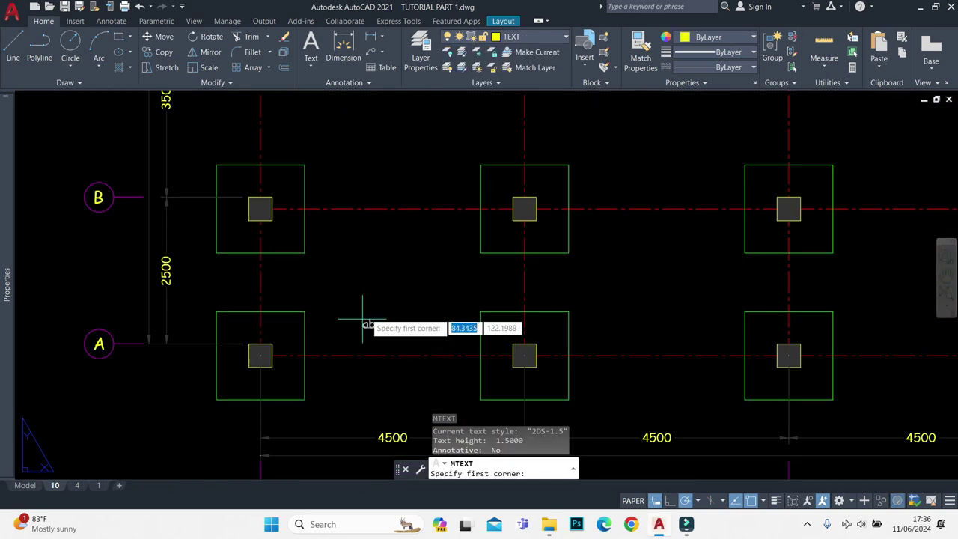
pyautogui.click(346, 295)
pyautogui.click(394, 296)
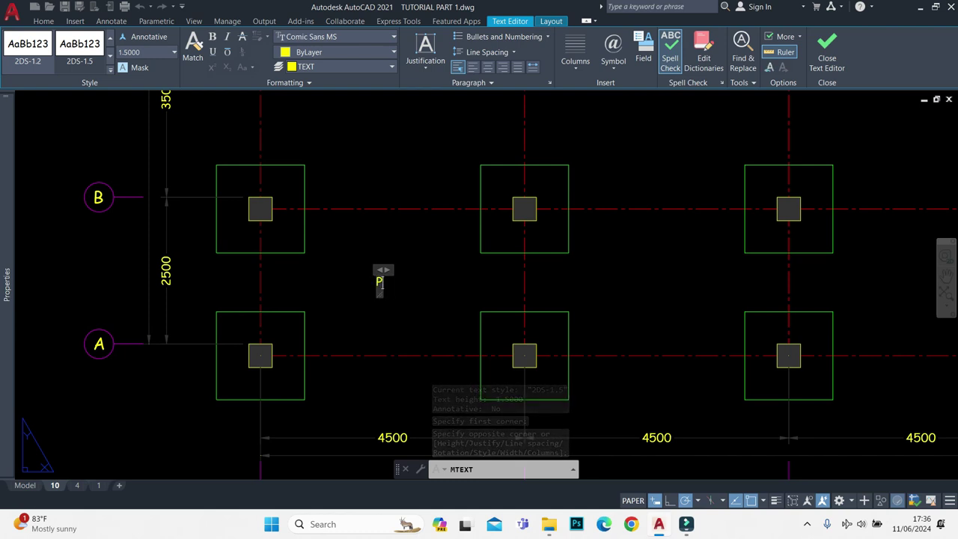
# - Enter PC01 / 1500x1500 with PC01 at height 2, justified Middle Center
pyautogui.write('PC01')
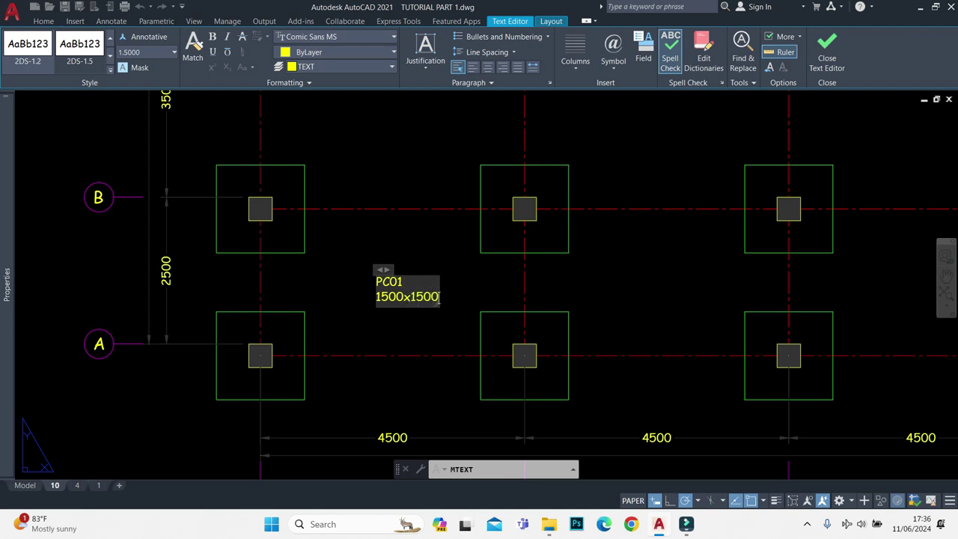
pyautogui.scroll(2, 409, 278)
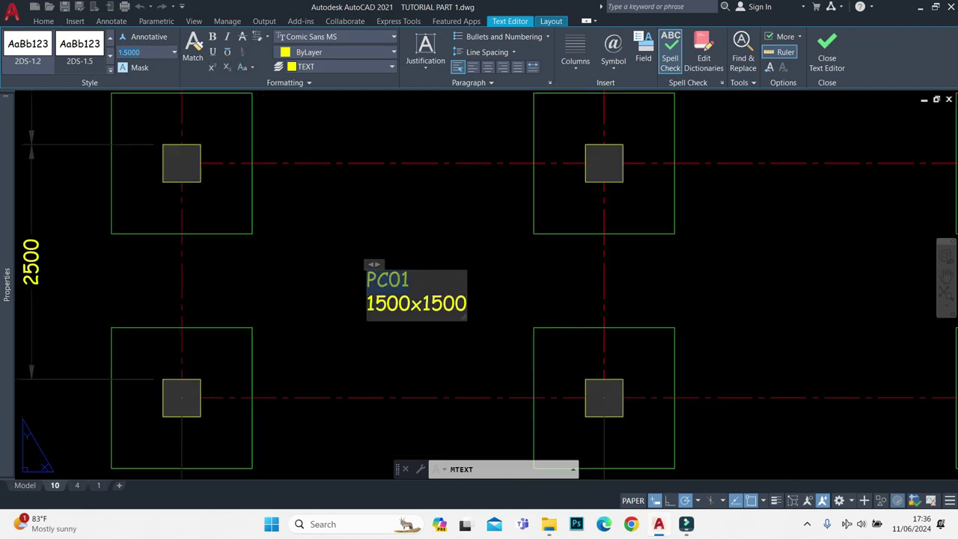
pyautogui.write('2')
pyautogui.press('Return')
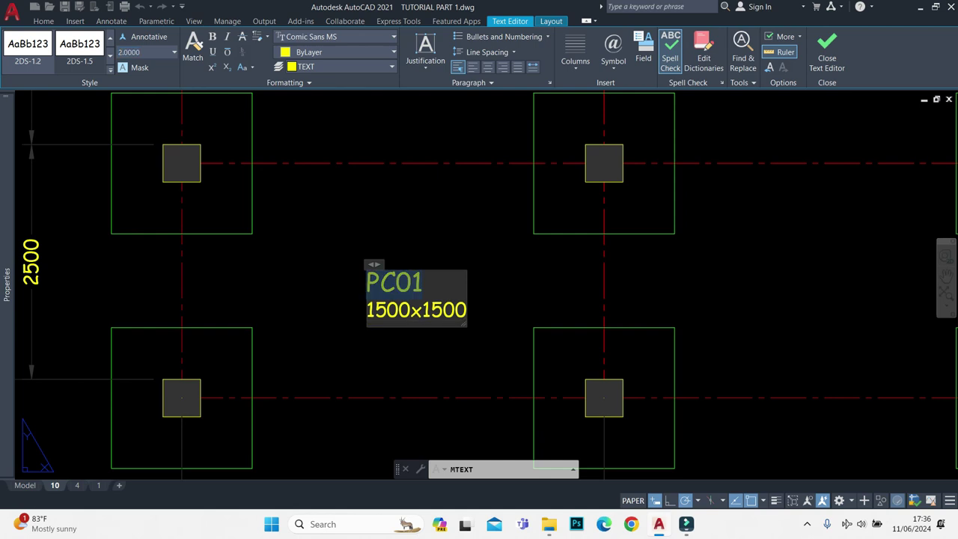
pyautogui.hotkey('ctrl', 'a')
pyautogui.click(426, 59)
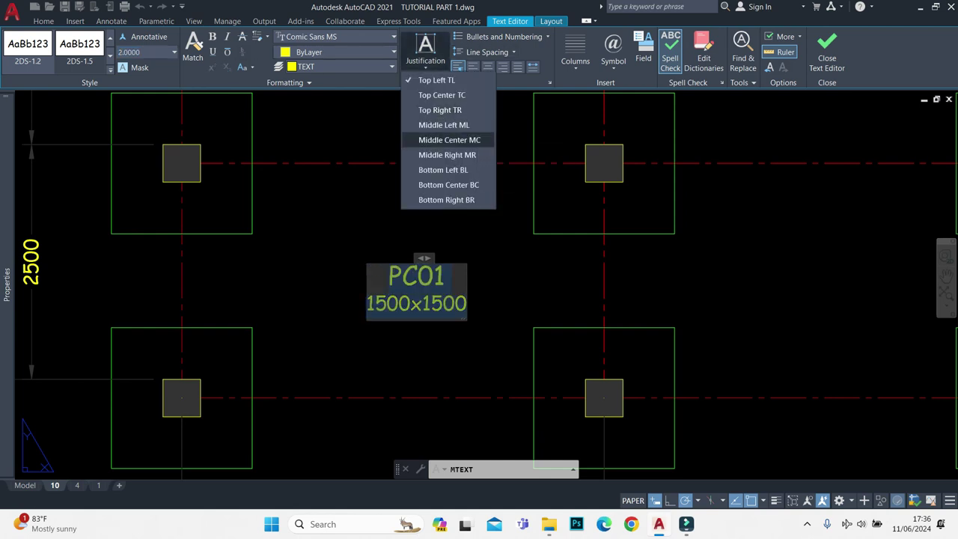
pyautogui.click(450, 140)
pyautogui.click(532, 232)
pyautogui.click(416, 287)
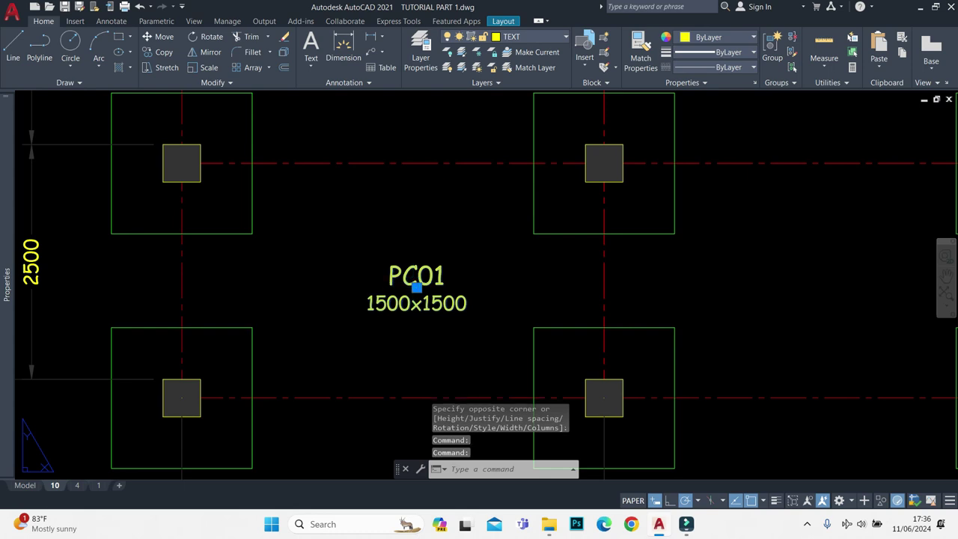
# - Move the PC01 label onto column 01 and copy it above the other rows
pyautogui.click(416, 287)
pyautogui.click(182, 287)
pyautogui.moveTo(257, 286); pyautogui.dragTo(353, 275, button='middle')
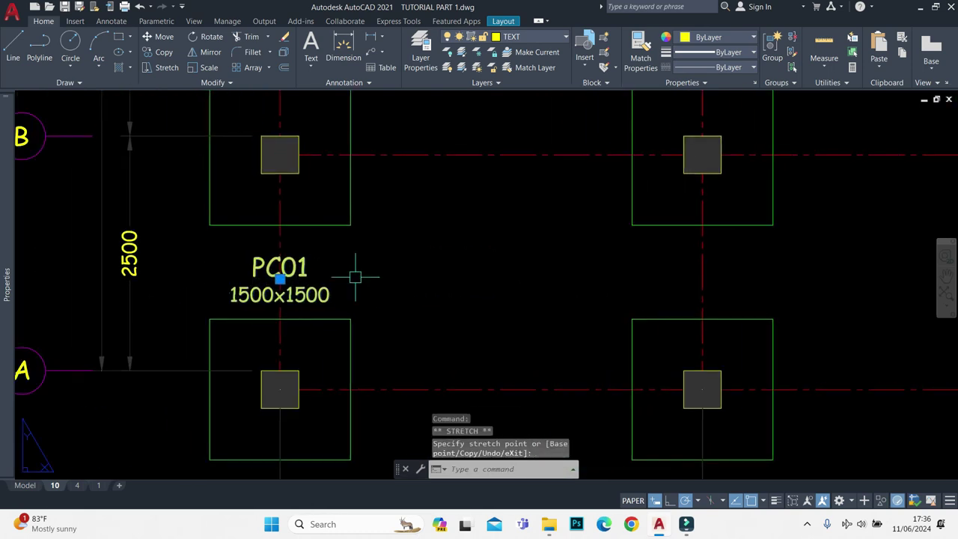
pyautogui.scroll(-2, 353, 274)
pyautogui.write('o')
pyautogui.press('Return')
pyautogui.click(361, 306)
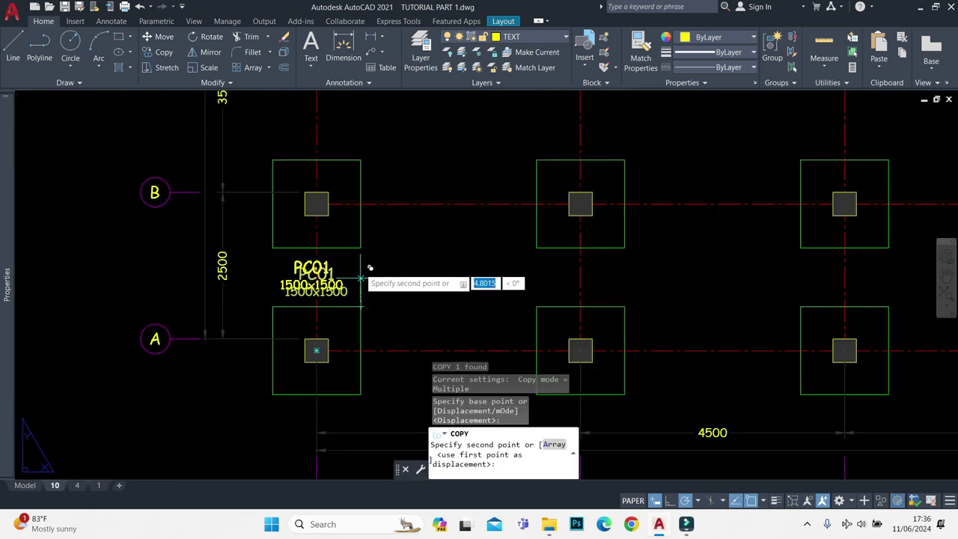
pyautogui.click(361, 160)
pyautogui.scroll(-2, 362, 158)
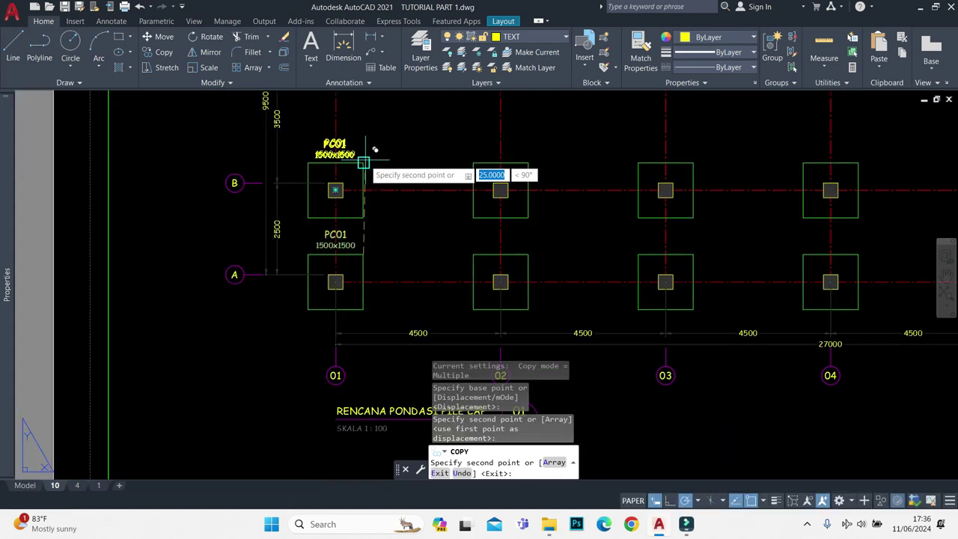
pyautogui.scroll(-1, 362, 180)
pyautogui.press('Escape')
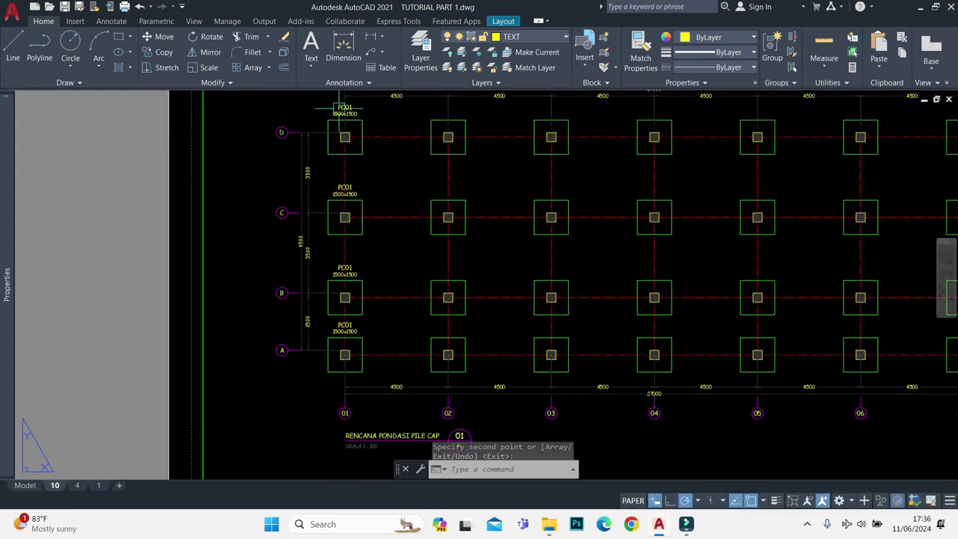
# - Copy the four column 01 labels as a 7-item array across all columns
pyautogui.moveTo(319, 97); pyautogui.dragTo(322, 125, button='middle')
pyautogui.click(323, 126)
pyautogui.click(392, 385)
pyautogui.write('co')
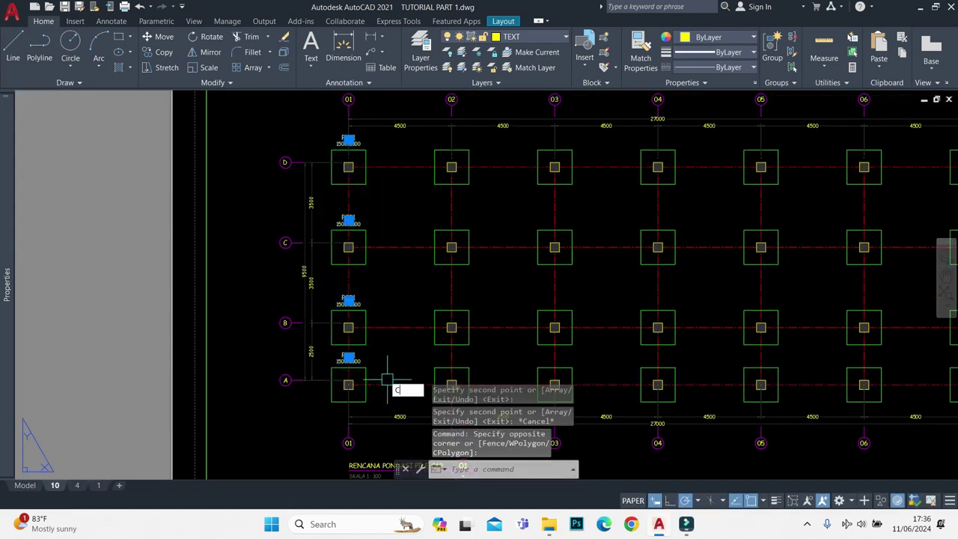
pyautogui.press('Return')
pyautogui.click(366, 367)
pyautogui.write('ar')
pyautogui.press('Return')
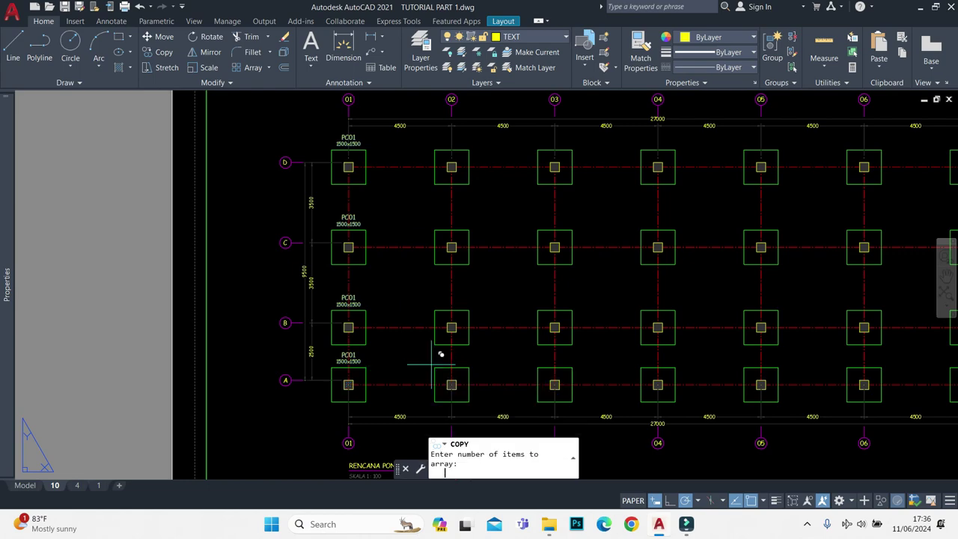
pyautogui.write('7')
pyautogui.press('Return')
pyautogui.moveTo(479, 355); pyautogui.dragTo(469, 336, button='middle')
pyautogui.click(441, 350)
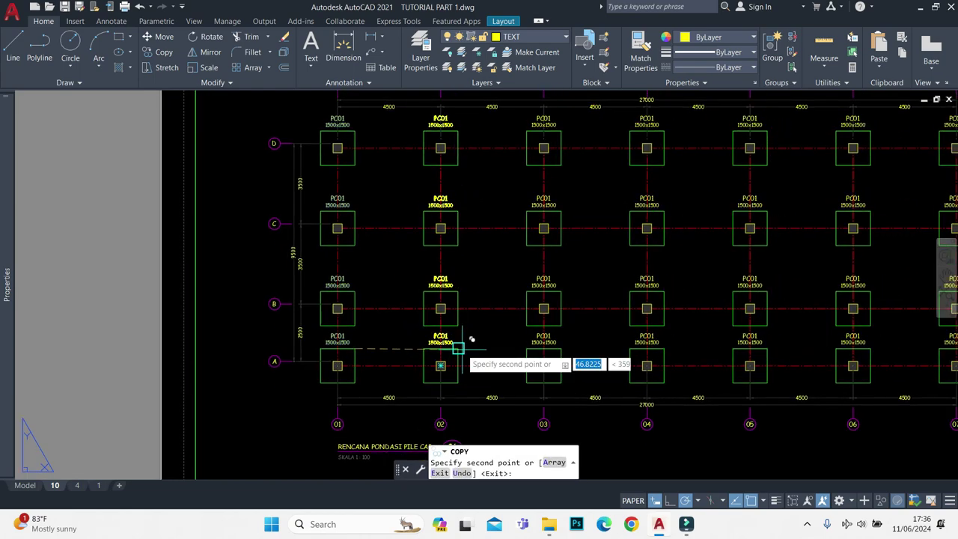
pyautogui.scroll(-5, 439, 360)
pyautogui.press('Escape')
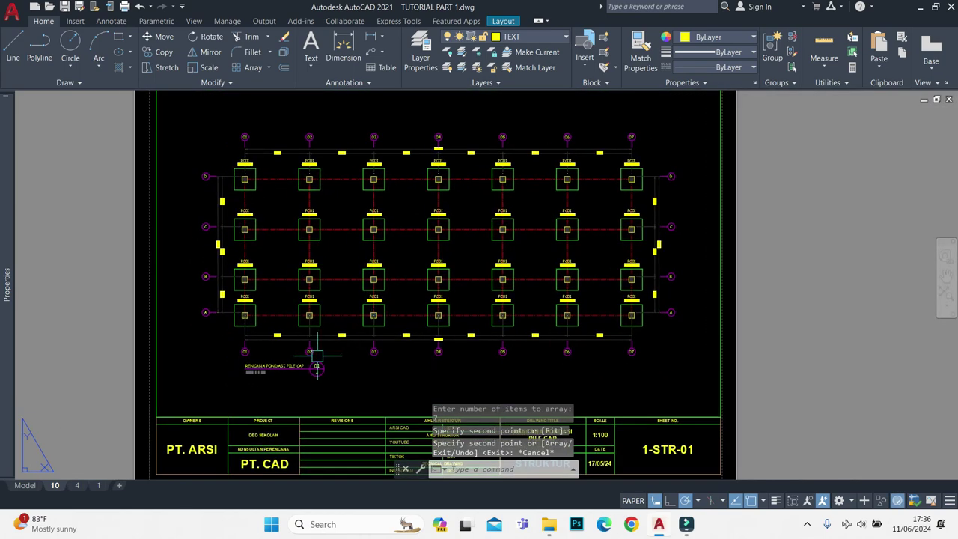
# - Regenerate the layout and review the labelled pile caps across the grid
pyautogui.scroll(3, 314, 360)
pyautogui.write('re')
pyautogui.press('Return')
pyautogui.scroll(-3, 455, 257)
pyautogui.scroll(4, 456, 224)
pyautogui.scroll(-2, 456, 216)
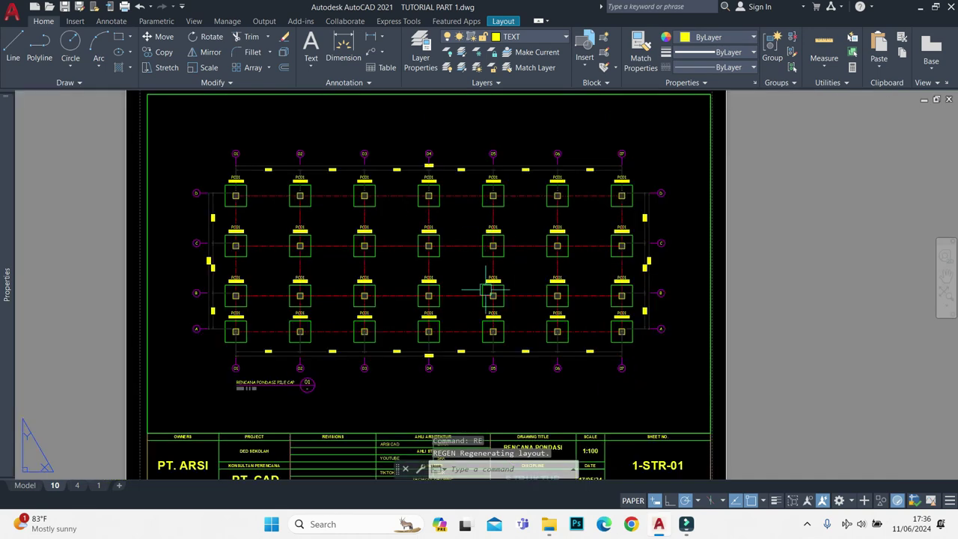
pyautogui.scroll(-1, 509, 278)
pyautogui.scroll(-1, 394, 310)
pyautogui.scroll(-1, 276, 307)
# - Create a copy of layout 10 using Move or Copy
pyautogui.write('r')
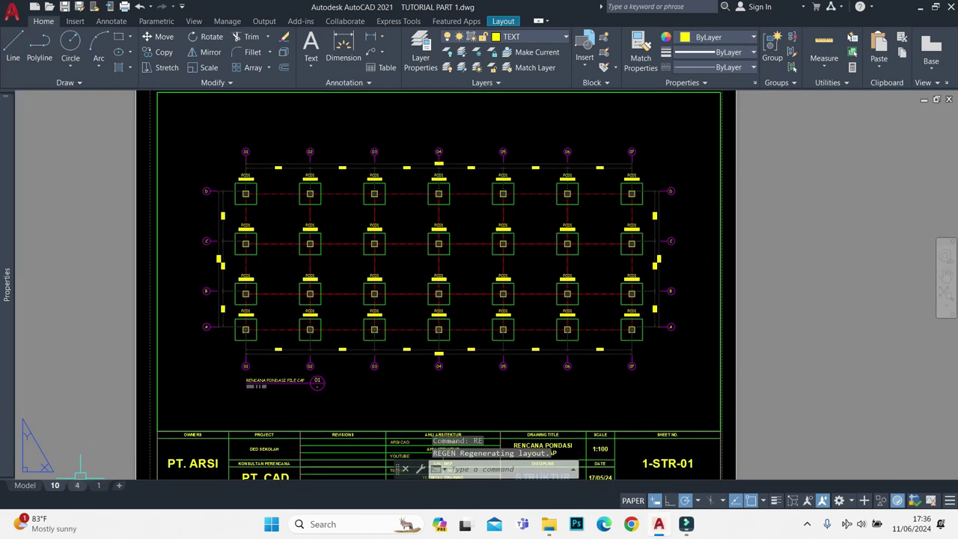
pyautogui.rightClick(59, 486)
pyautogui.click(89, 336)
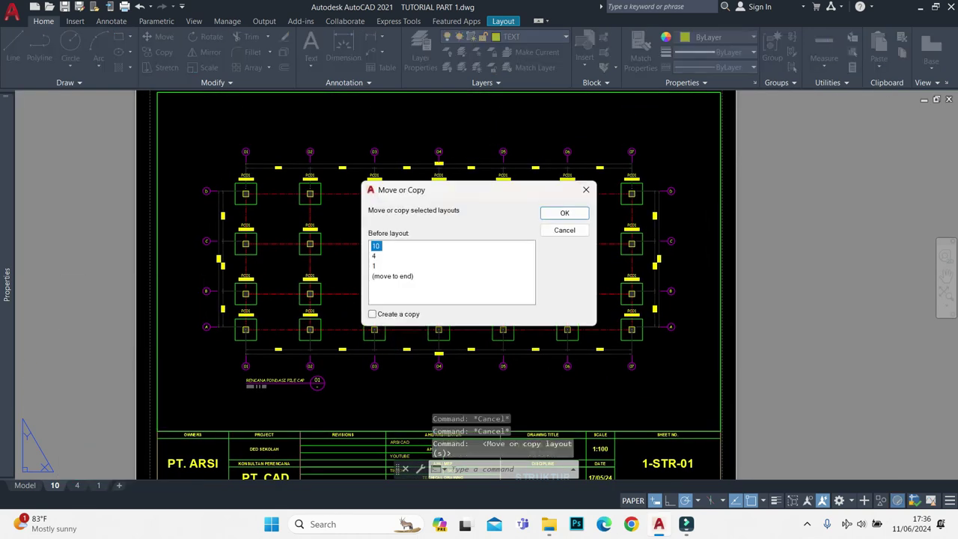
pyautogui.click(564, 212)
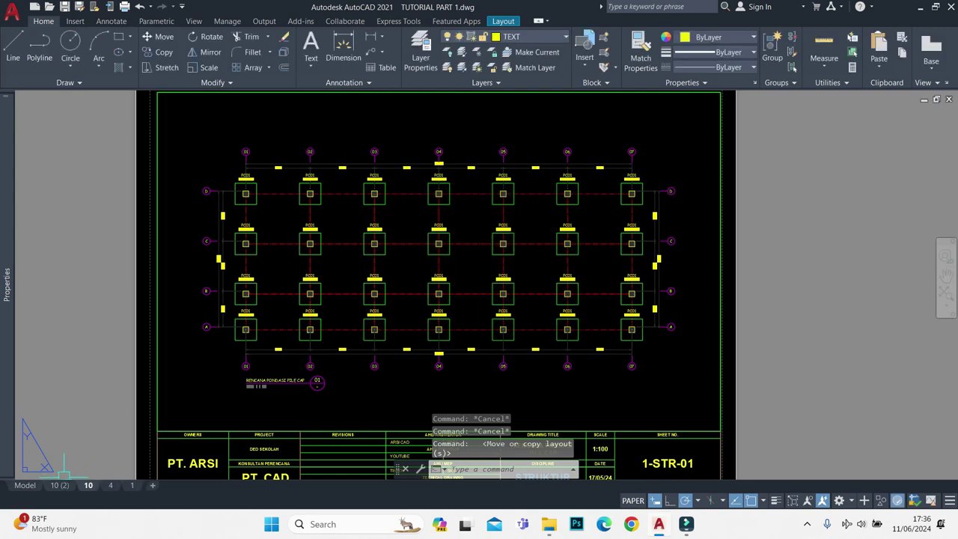
# - Rename the copied layout to 12
pyautogui.rightClick(61, 485)
pyautogui.click(96, 318)
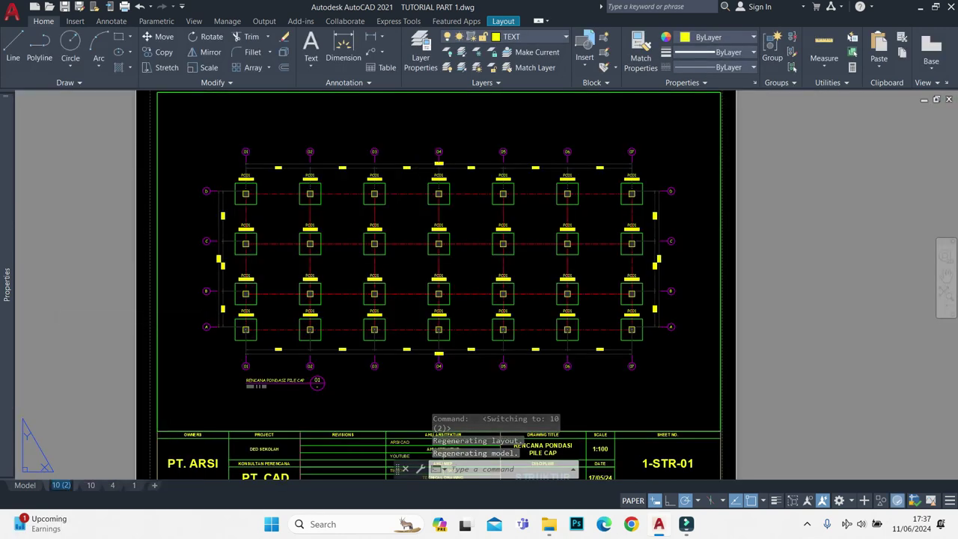
pyautogui.write('12')
pyautogui.press('Return')
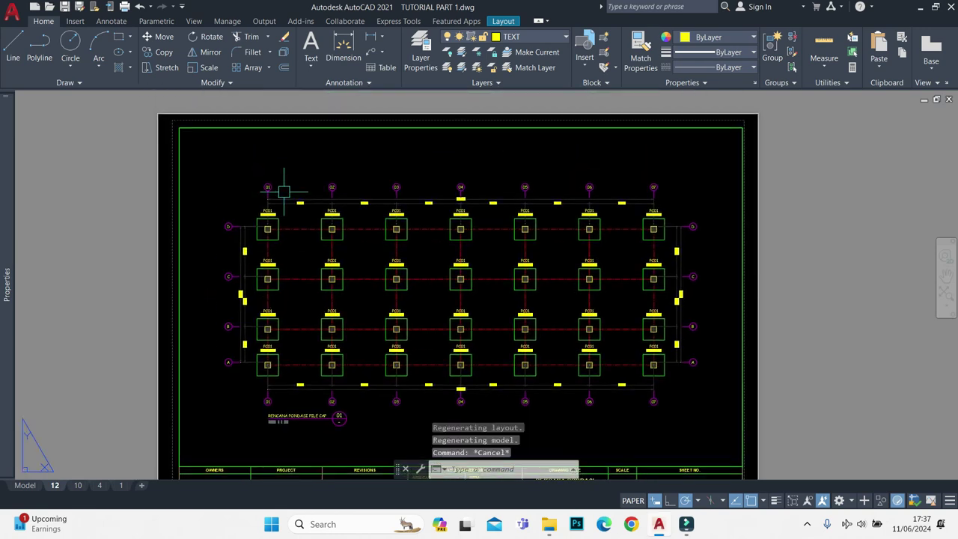
# - Move the plan viewport toward the left side of the sheet
pyautogui.click(332, 127)
pyautogui.scroll(-3, 199, 177)
pyautogui.scroll(-3, 450, 247)
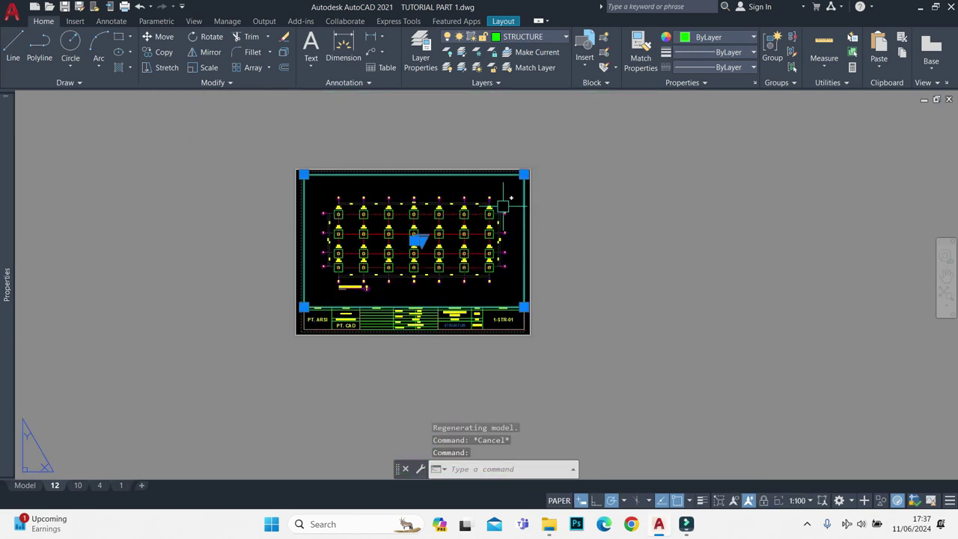
pyautogui.click(512, 267)
pyautogui.scroll(-4, 449, 266)
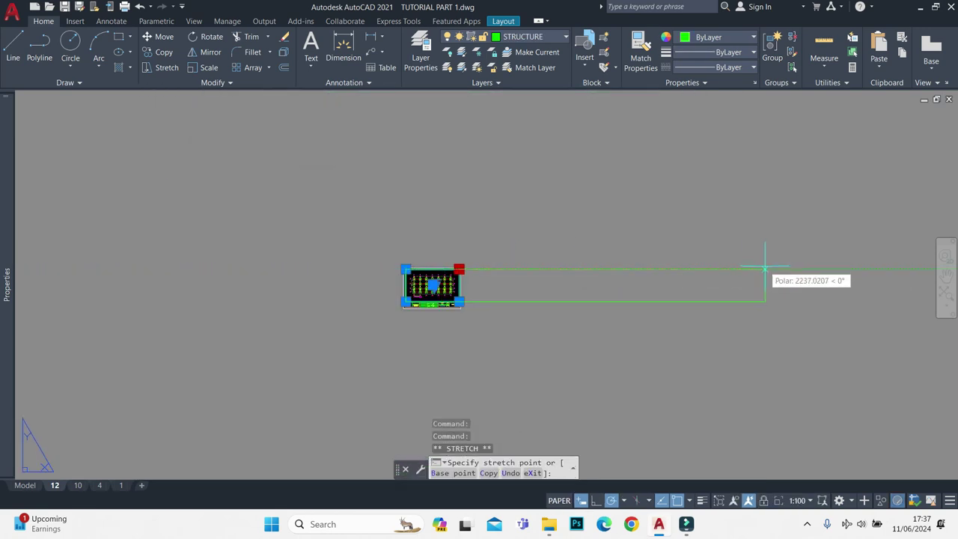
pyautogui.scroll(2, 577, 282)
pyautogui.press('Escape')
pyautogui.write('m')
pyautogui.press('Return')
pyautogui.scroll(3, 494, 288)
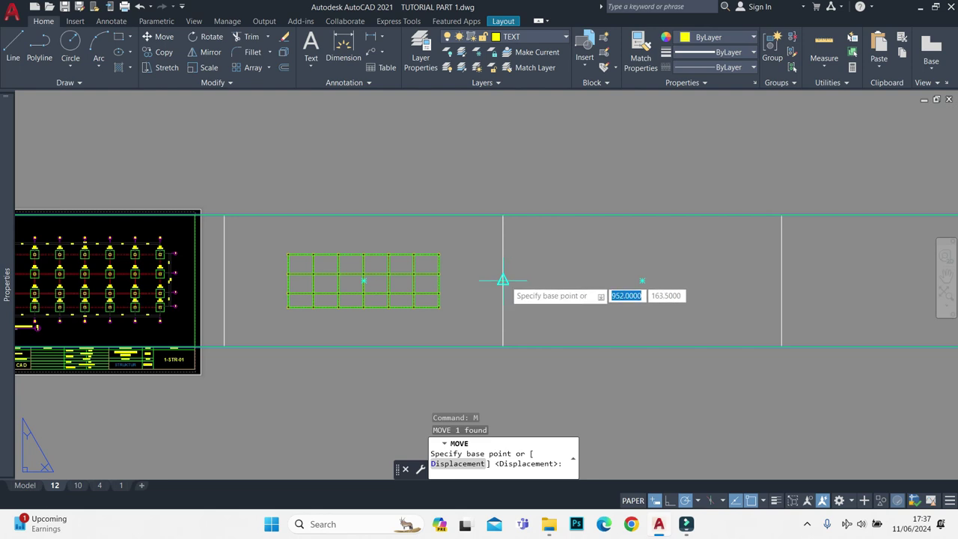
pyautogui.click(503, 281)
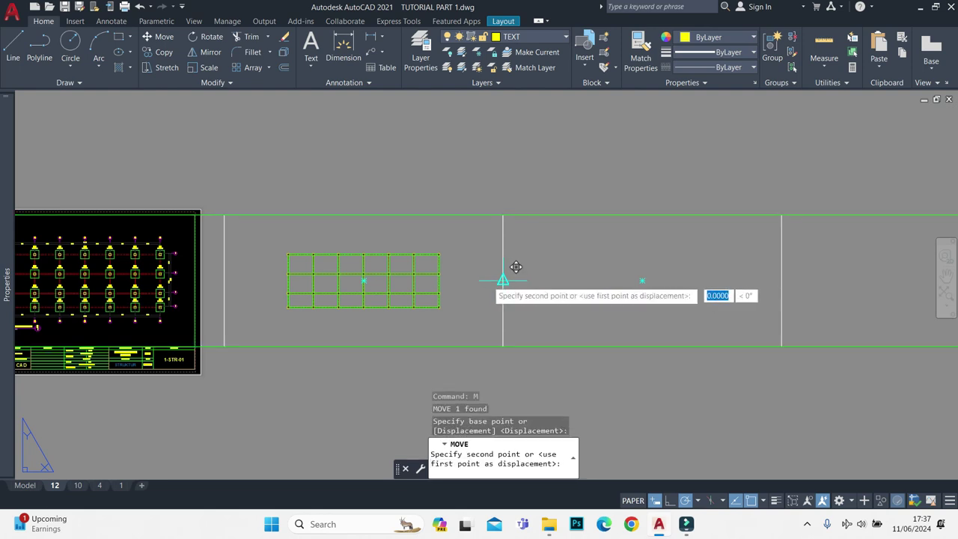
pyautogui.click(229, 278)
pyautogui.scroll(-3, 236, 278)
# - Stretch the viewport's edge out toward the left sheet border
pyautogui.click(559, 208)
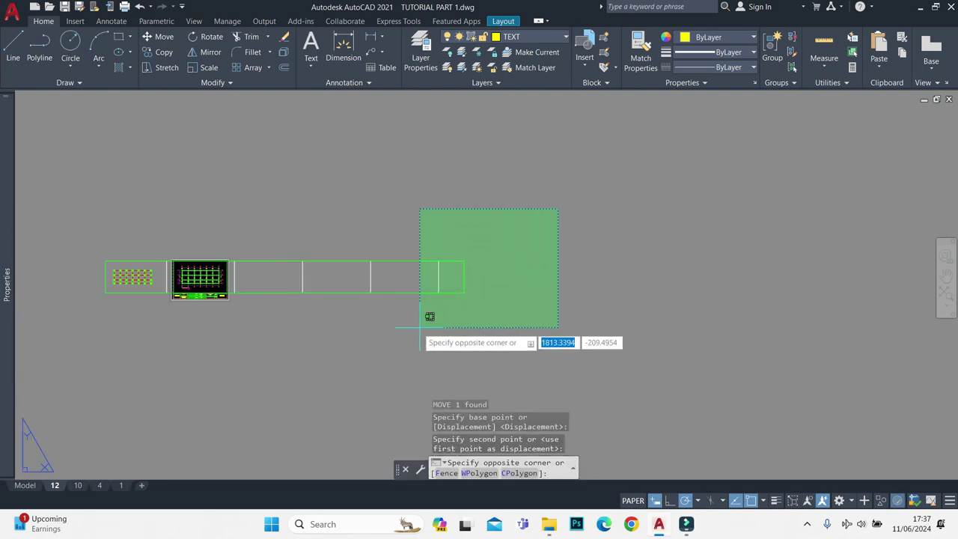
pyautogui.click(390, 357)
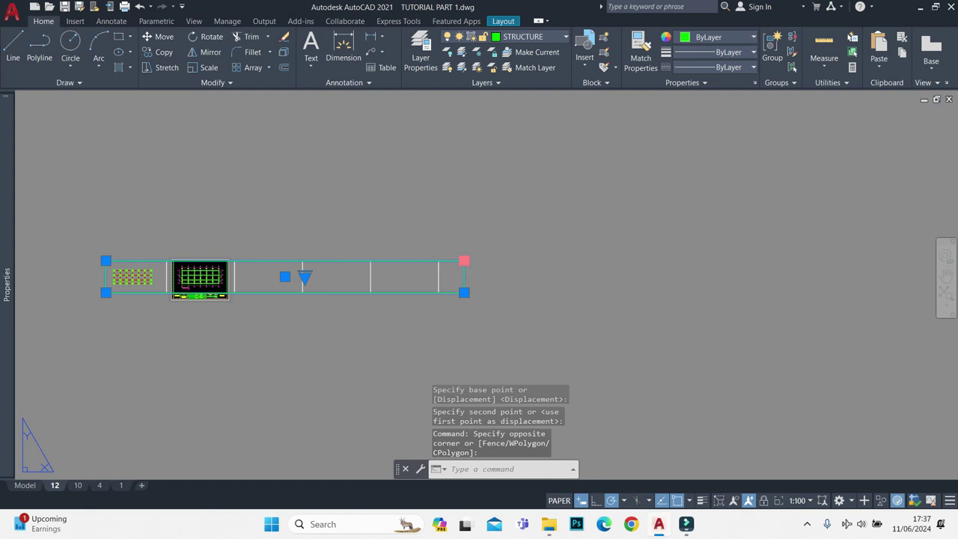
pyautogui.click(464, 261)
pyautogui.scroll(2, 300, 271)
pyautogui.scroll(2, 303, 270)
pyautogui.scroll(1, 306, 268)
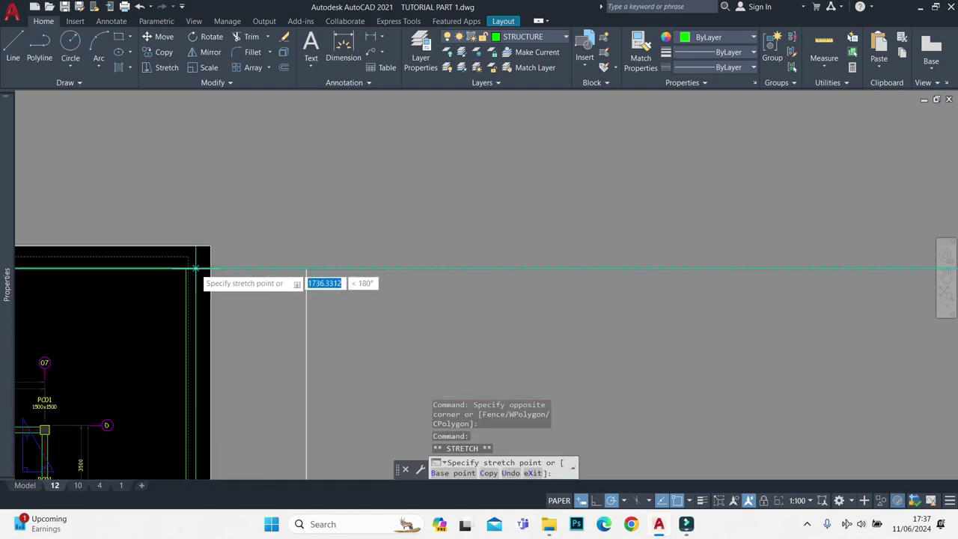
pyautogui.click(161, 247)
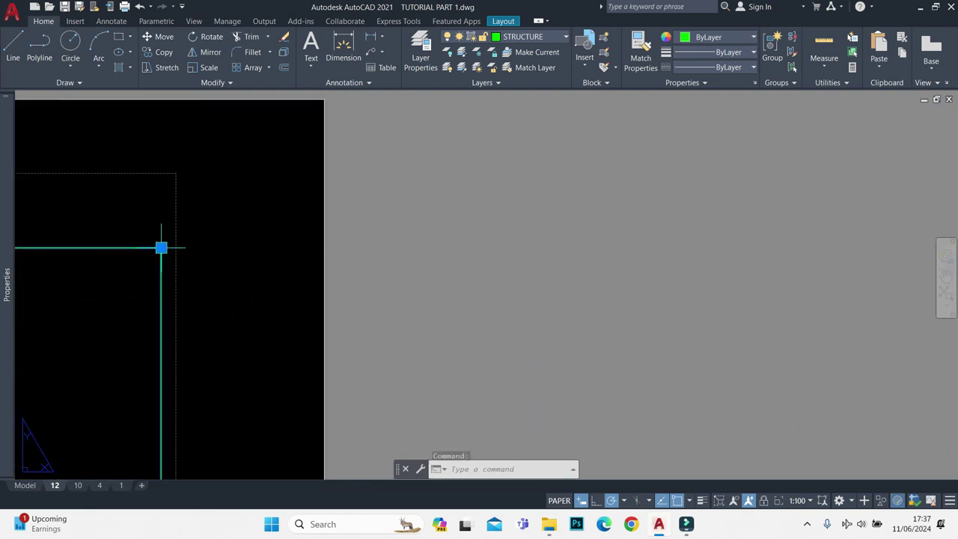
pyautogui.scroll(-3, 622, 236)
pyautogui.scroll(-2, 621, 238)
# - Drag the opposite viewport corner outward so the plan fills the frame
pyautogui.click(474, 287)
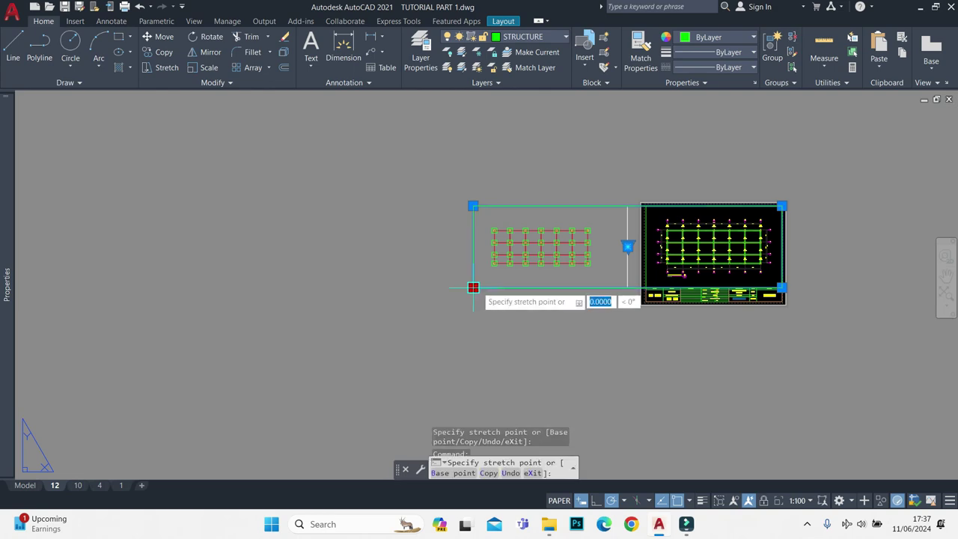
pyautogui.scroll(3, 648, 306)
pyautogui.scroll(2, 642, 338)
pyautogui.click(642, 338)
pyautogui.scroll(-5, 641, 338)
pyautogui.moveTo(730, 258); pyautogui.dragTo(535, 307, button='middle')
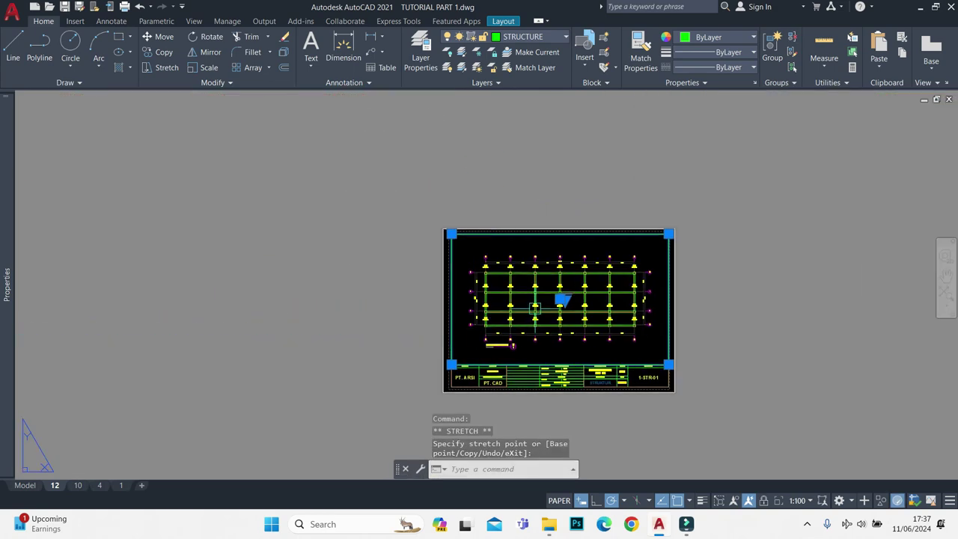
pyautogui.press('Escape')
pyautogui.scroll(3, 616, 278)
pyautogui.scroll(2, 454, 247)
pyautogui.scroll(2, 445, 260)
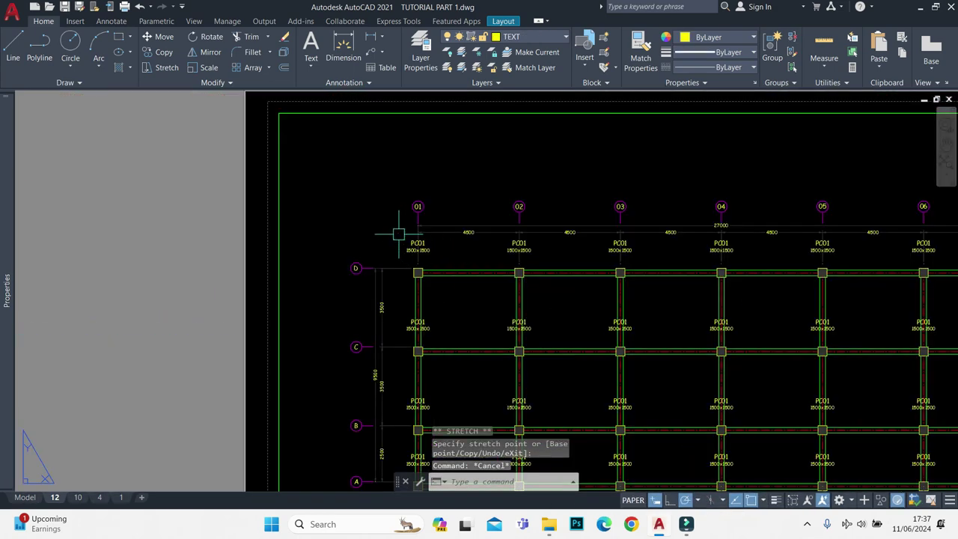
# - Window-select and erase the PC01 pile-cap labels, leaving one label
pyautogui.scroll(-5, 398, 235)
pyautogui.click(362, 229)
pyautogui.click(778, 354)
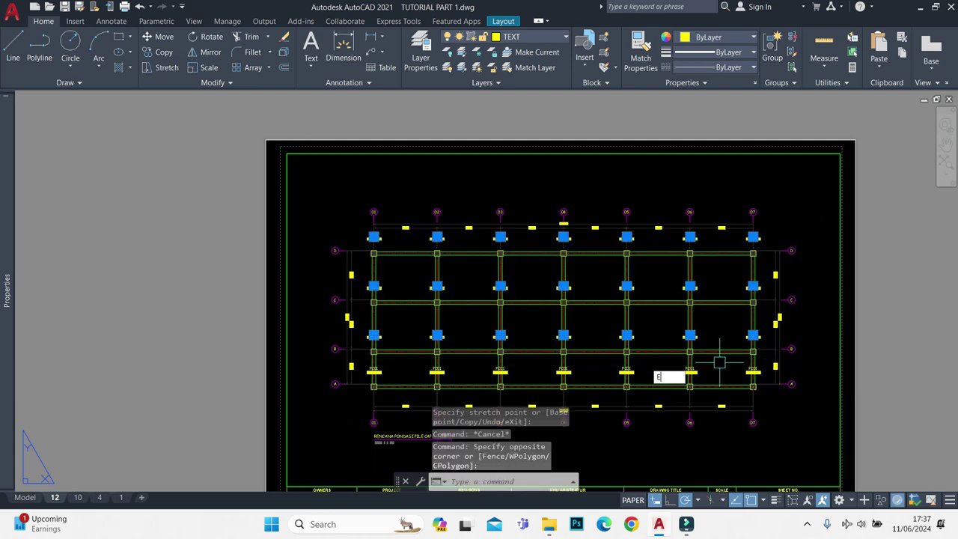
pyautogui.write('e')
pyautogui.press('Return')
pyautogui.click(410, 330)
pyautogui.click(788, 380)
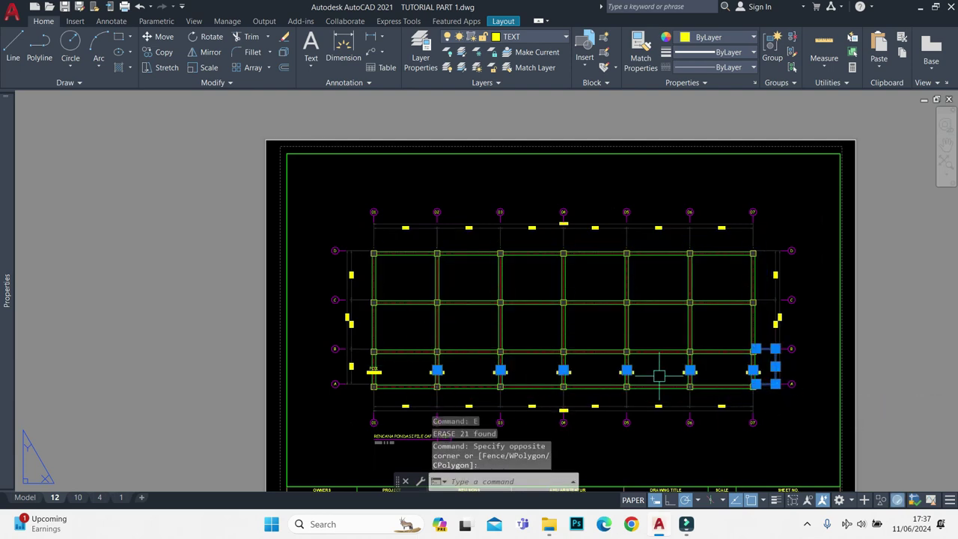
pyautogui.click(819, 332)
pyautogui.click(748, 390)
pyautogui.scroll(3, 435, 392)
pyautogui.write('e')
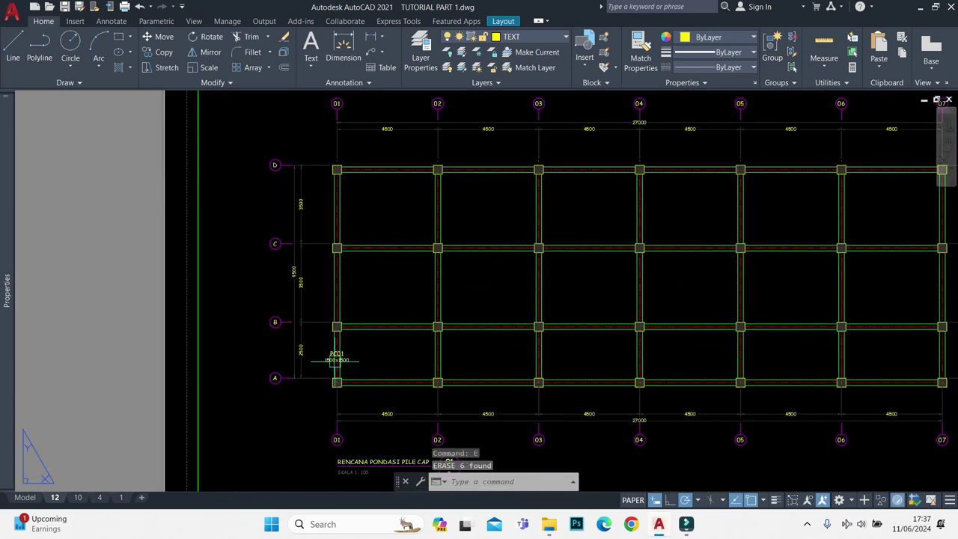
pyautogui.press('Return')
# - Move the last label to the grid A beam midpoint and change it to TB01 250x500
pyautogui.click(336, 358)
pyautogui.scroll(4, 382, 365)
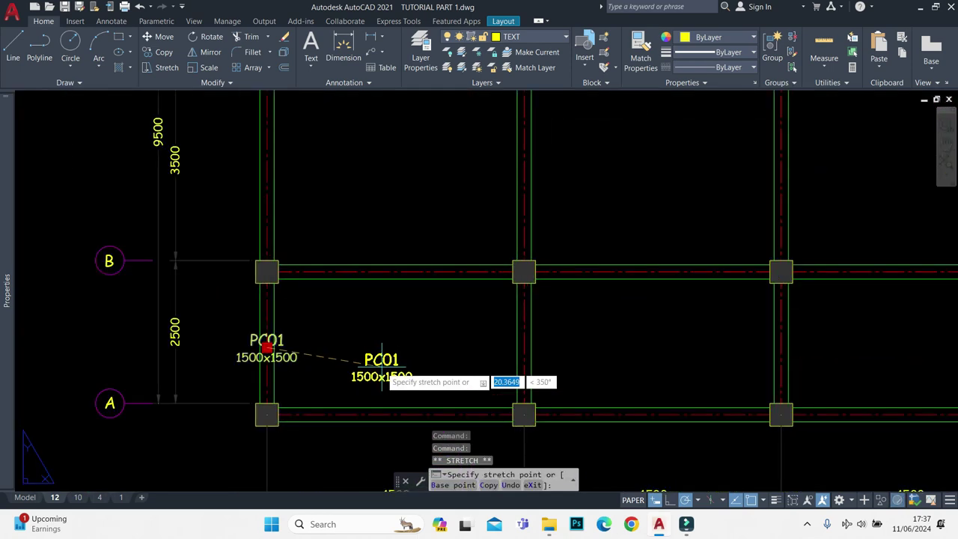
pyautogui.click(396, 405)
pyautogui.scroll(2, 400, 372)
pyautogui.doubleClick(395, 386)
pyautogui.write('TB')
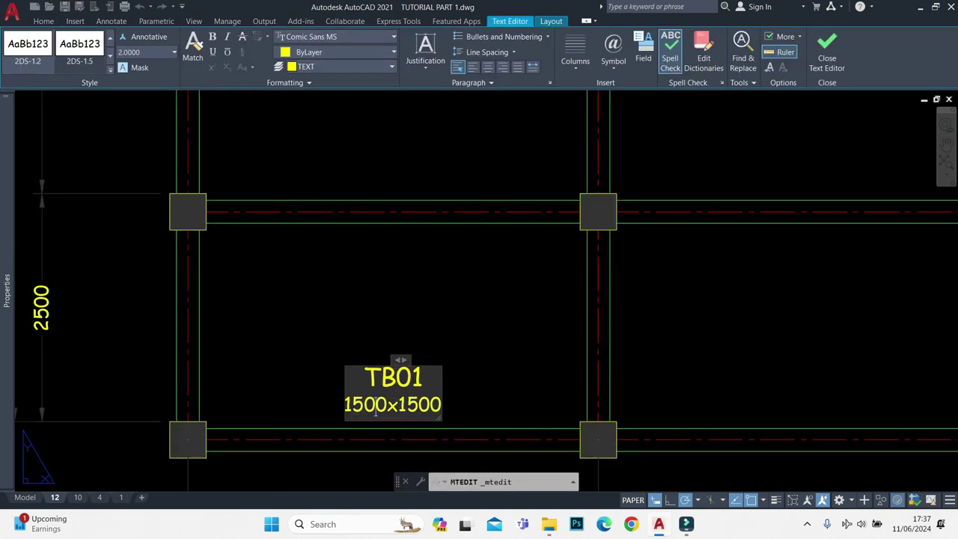
pyautogui.press('BackSpace')
pyautogui.press('BackSpace')
pyautogui.press('BackSpace')
pyautogui.write('250x')
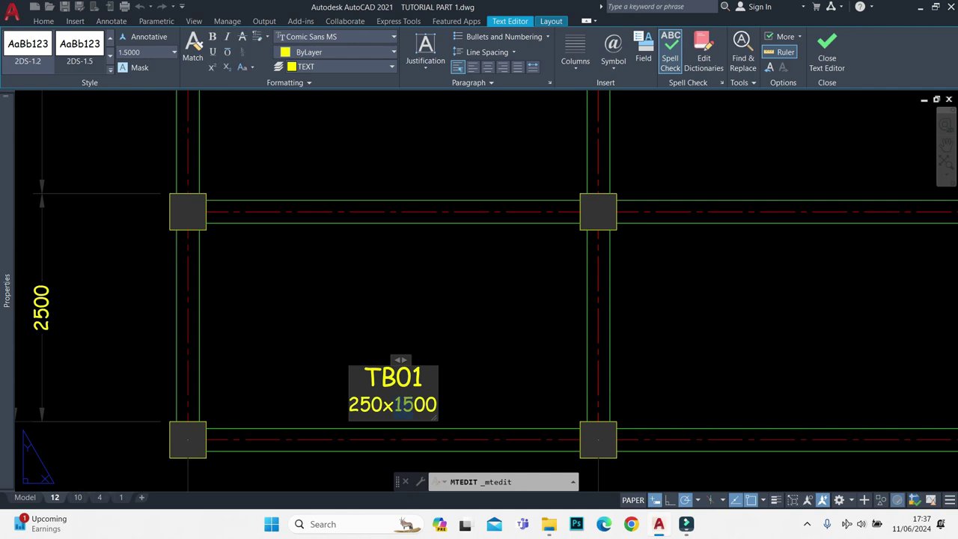
pyautogui.write('5')
pyautogui.click(413, 367)
pyautogui.scroll(-4, 413, 367)
pyautogui.write('c')
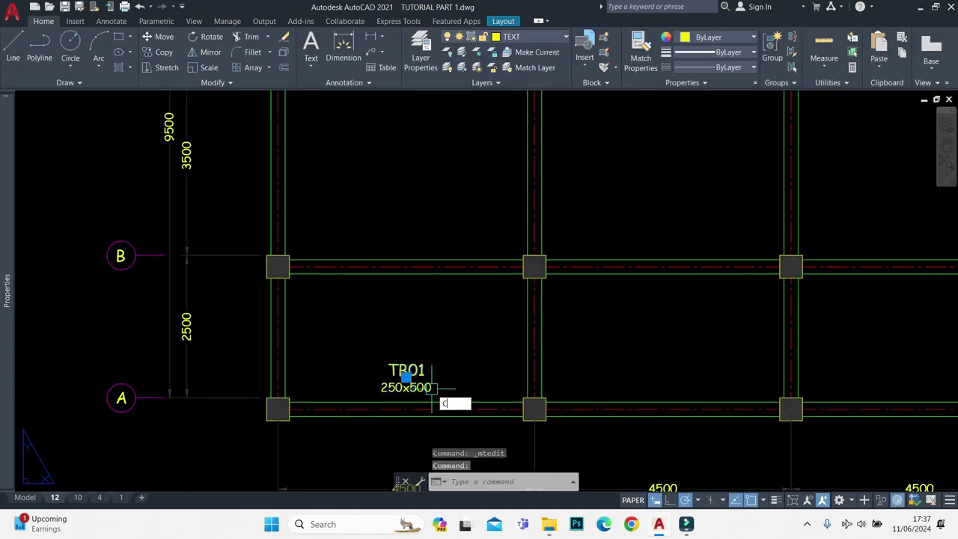
# - Copy the TB01 label up to the beams on grids B, C and D
pyautogui.write('o')
pyautogui.press('Return')
pyautogui.click(407, 405)
pyautogui.click(407, 242)
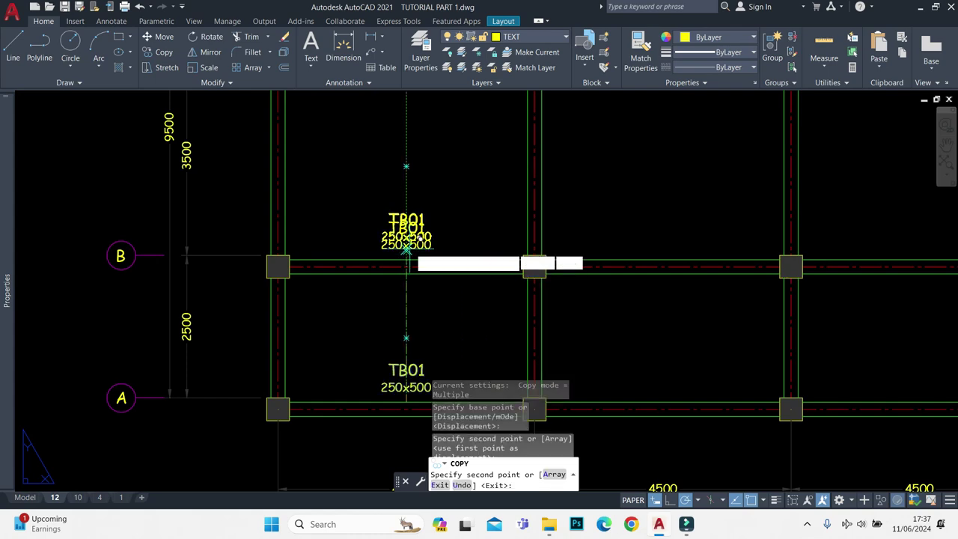
pyautogui.scroll(-3, 407, 247)
pyautogui.click(403, 245)
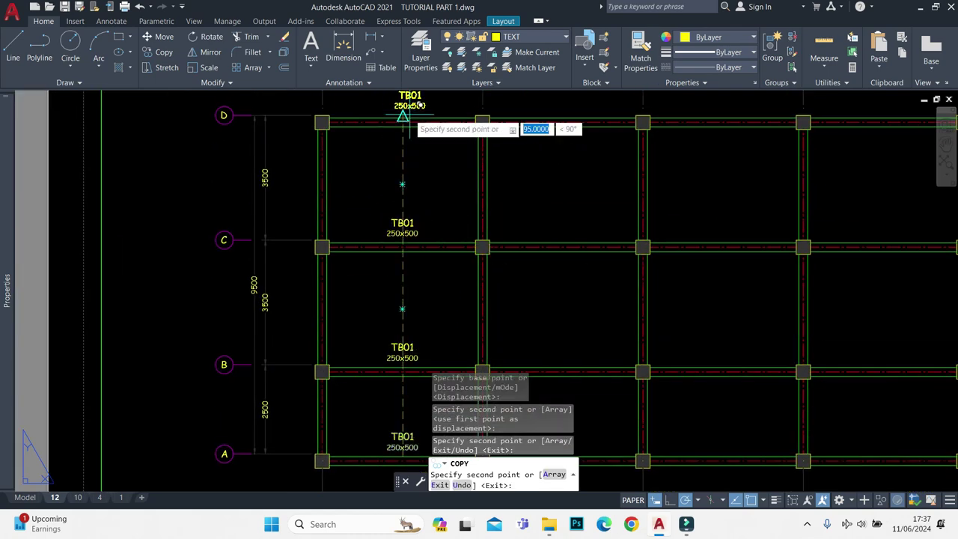
pyautogui.click(403, 116)
pyautogui.press('Return')
pyautogui.scroll(-2, 400, 125)
pyautogui.scroll(-2, 382, 128)
# - Array-copy the four TB01 labels into 6 items spaced one bay apart
pyautogui.click(386, 137)
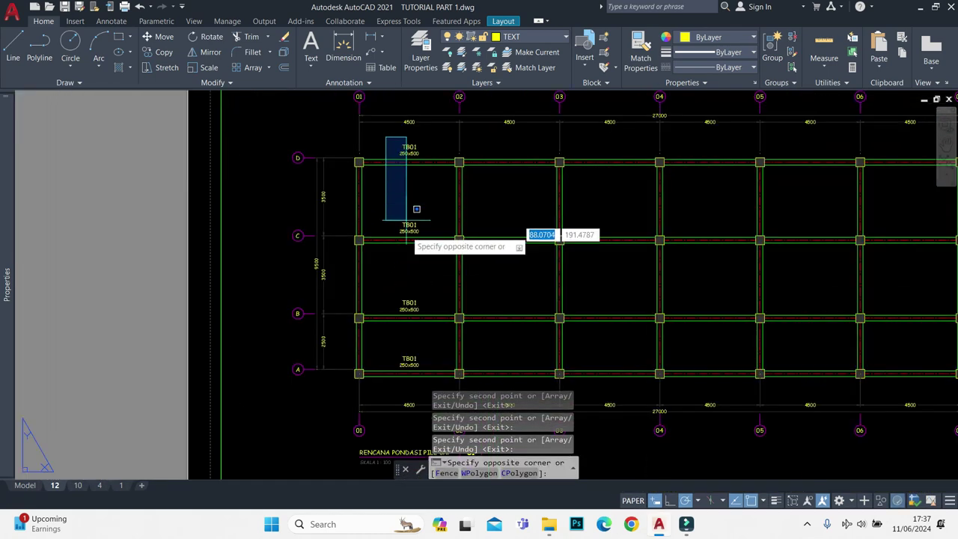
pyautogui.click(444, 376)
pyautogui.scroll(2, 413, 387)
pyautogui.write('co')
pyautogui.press('Return')
pyautogui.click(406, 360)
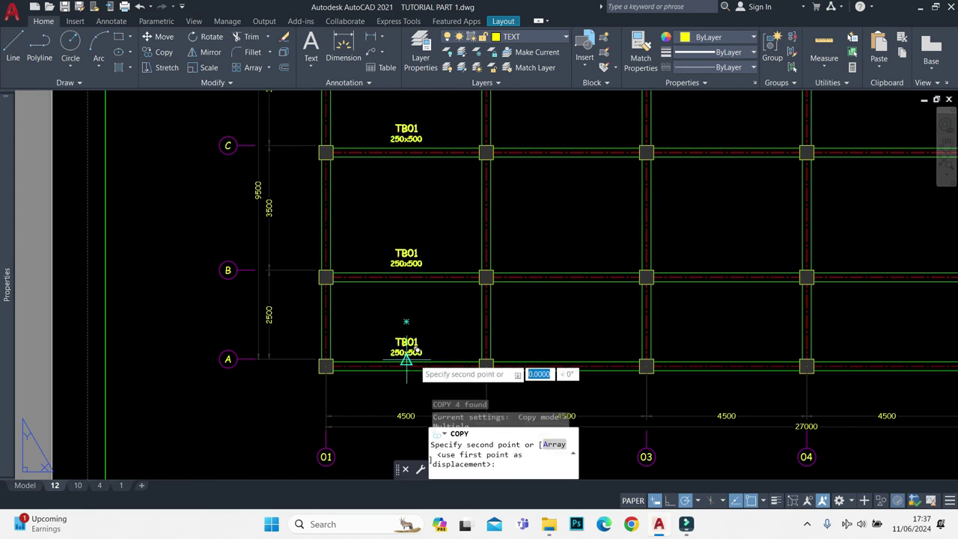
pyautogui.write('ar')
pyautogui.press('Return')
pyautogui.write('6')
pyautogui.press('Return')
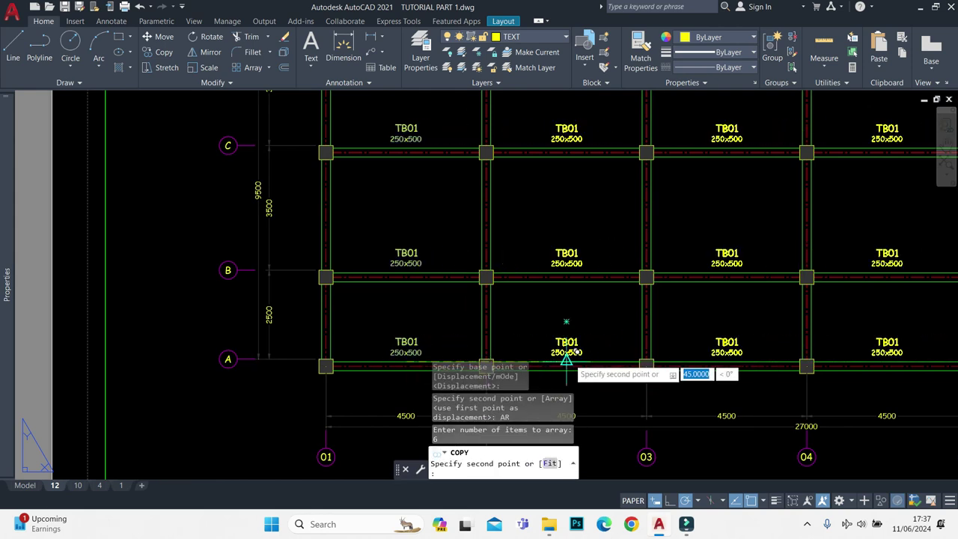
pyautogui.click(567, 360)
pyautogui.scroll(-10, 566, 361)
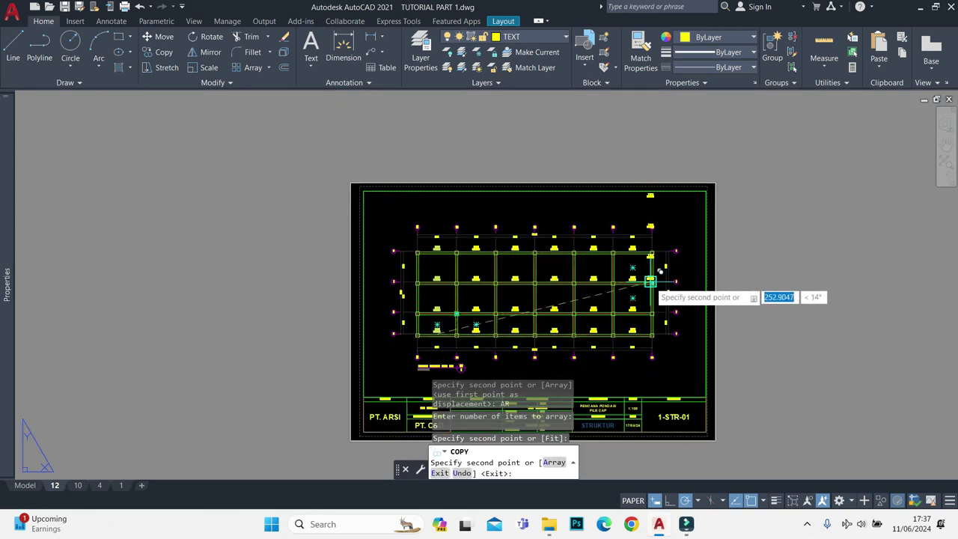
pyautogui.scroll(2, 445, 306)
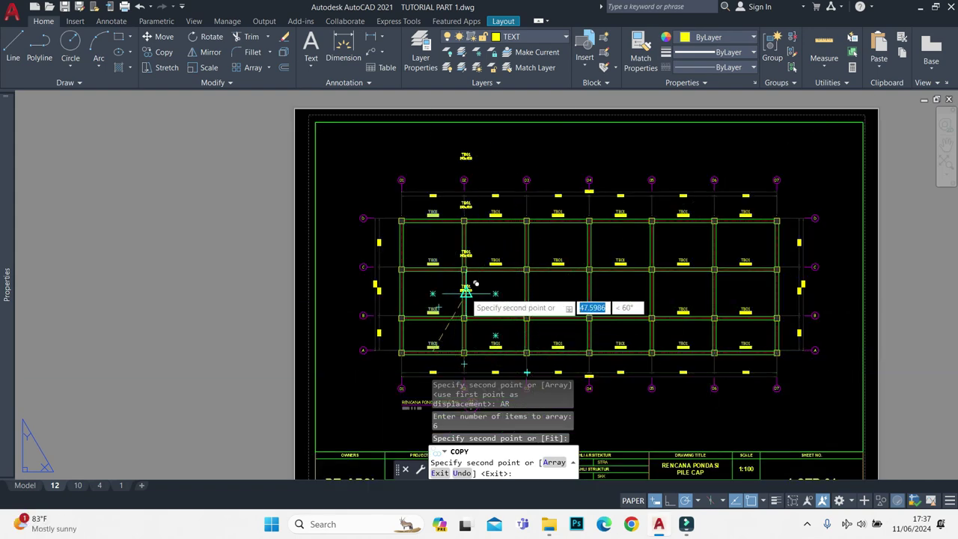
pyautogui.press('Escape')
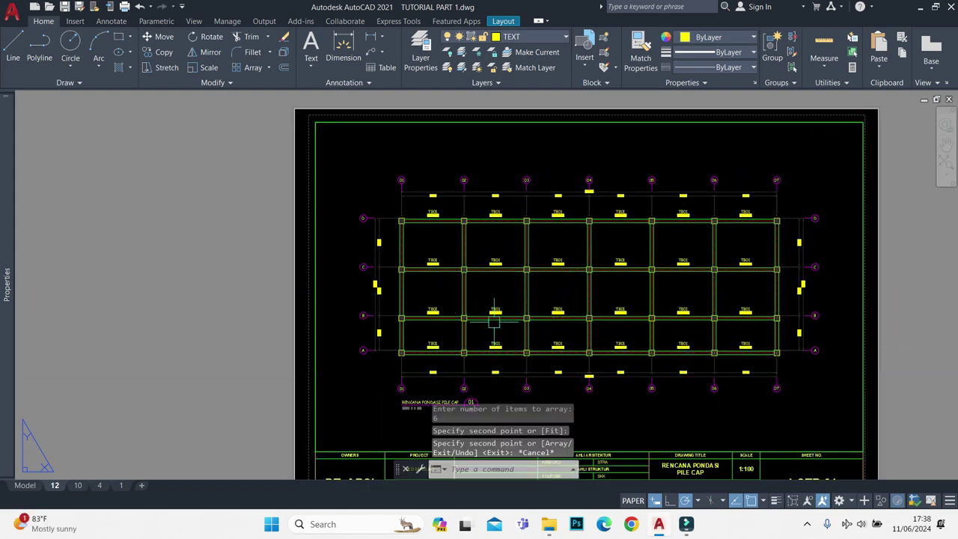
# - Regenerate the drawing and select the TB01 label at grid 01
pyautogui.write('re')
pyautogui.press('Return')
pyautogui.scroll(4, 446, 347)
pyautogui.click(386, 327)
pyautogui.write('RO')
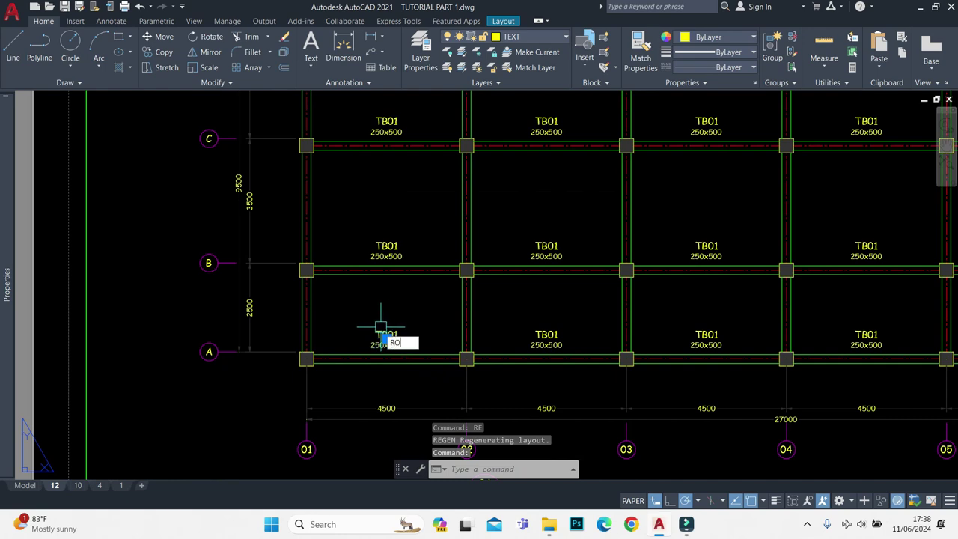
# - Rotate the grid 01 TB01 label upright along the vertical beam
pyautogui.press('Return')
pyautogui.click(353, 366)
pyautogui.click(359, 314)
pyautogui.click(321, 344)
pyautogui.click(324, 348)
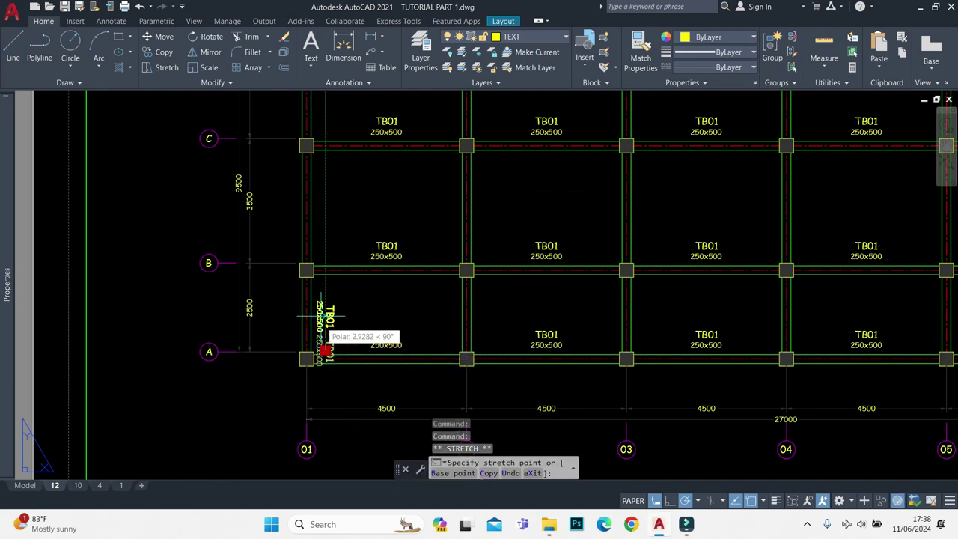
pyautogui.scroll(2, 321, 315)
# - Copy the vertical TB01 label to the beams between grids B–C and C–D
pyautogui.press('Return')
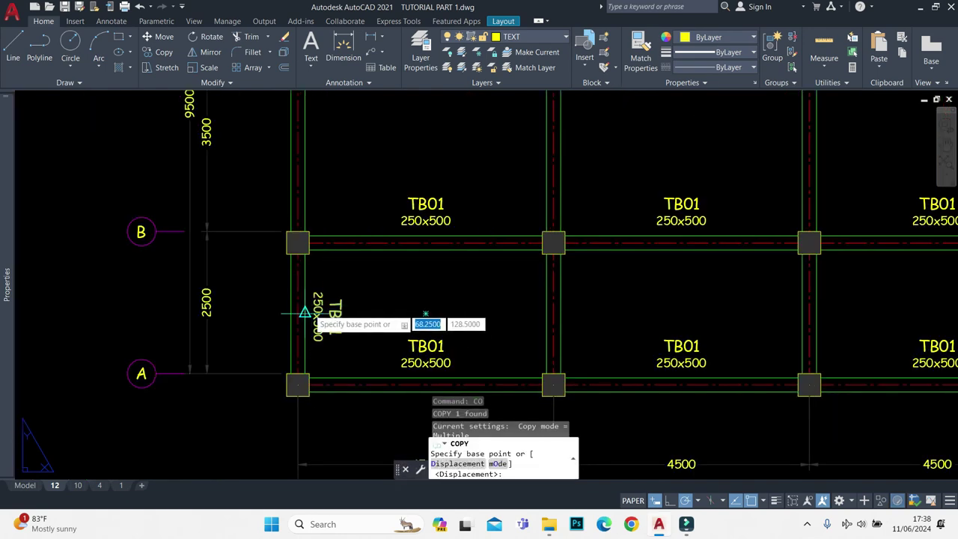
pyautogui.click(323, 318)
pyautogui.scroll(-4, 303, 348)
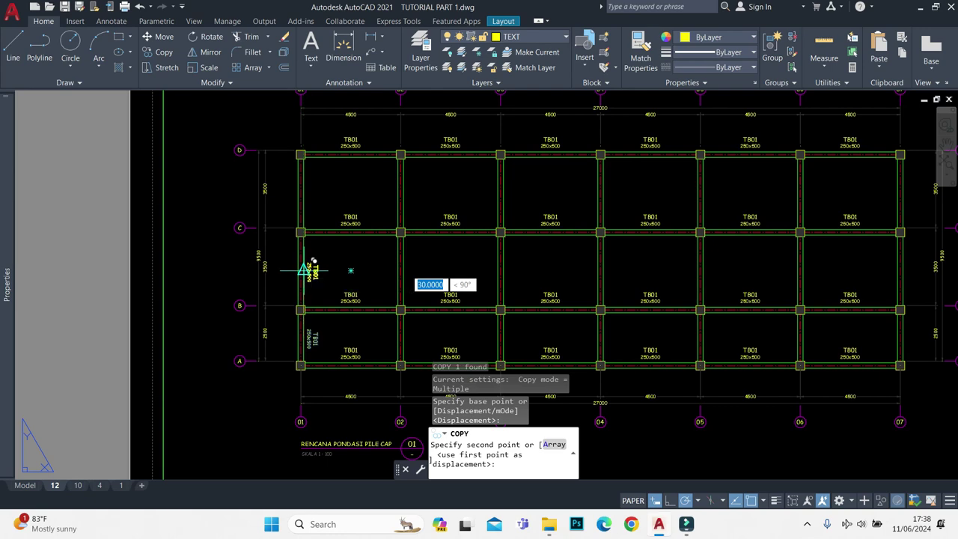
pyautogui.click(307, 268)
pyautogui.click(307, 191)
pyautogui.press('Escape')
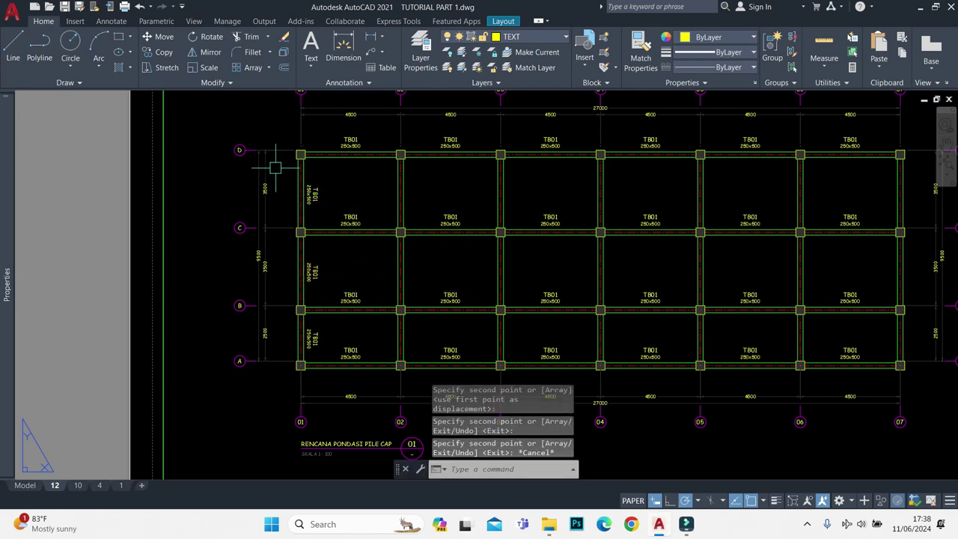
# - Select the three vertical labels and start an arrayed copy, then cancel it
pyautogui.click(274, 167)
pyautogui.click(363, 397)
pyautogui.scroll(2, 324, 344)
pyautogui.write('co')
pyautogui.scroll(2, 327, 343)
pyautogui.press('Return')
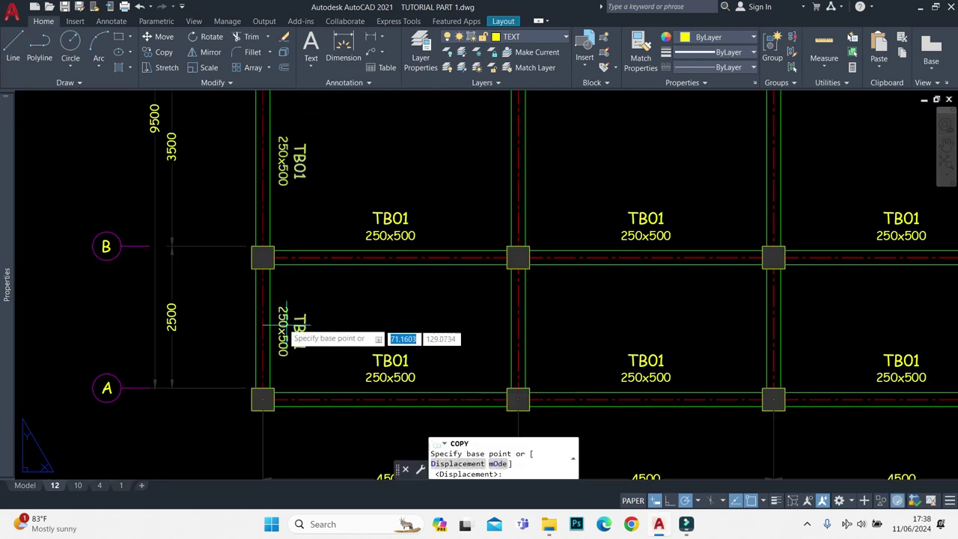
pyautogui.click(270, 323)
pyautogui.scroll(-4, 329, 318)
pyautogui.moveTo(450, 296); pyautogui.dragTo(454, 311, button='middle')
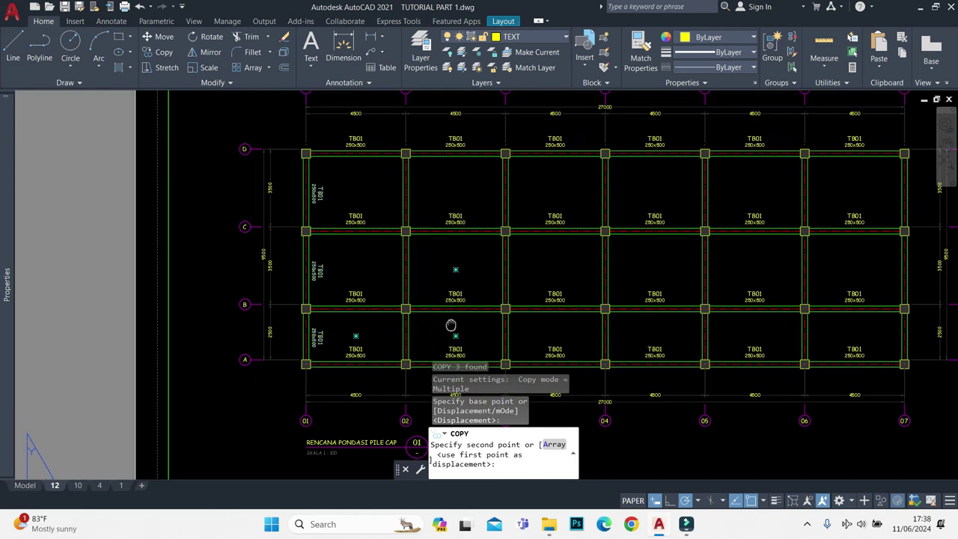
pyautogui.write('ar')
pyautogui.press('Return')
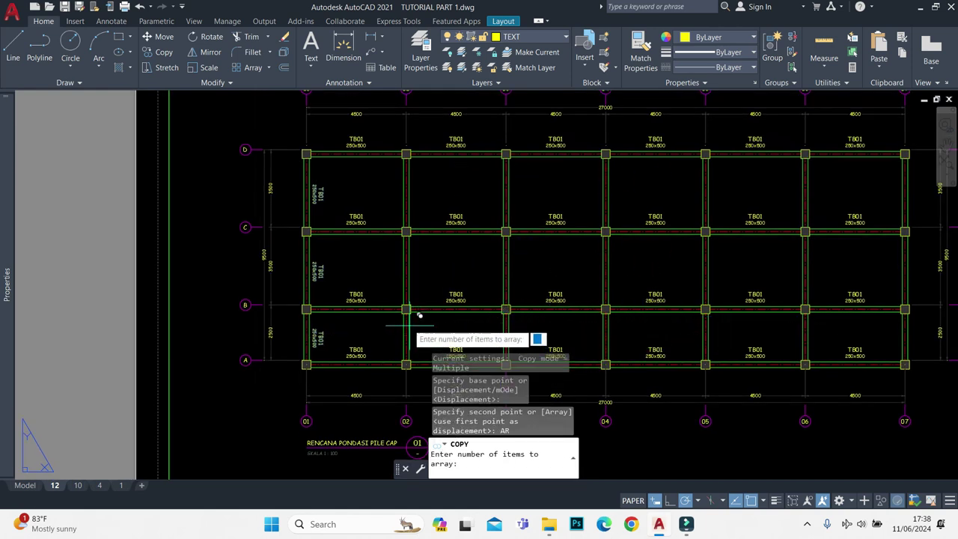
pyautogui.press('Escape')
pyautogui.press('Escape')
# - Array-copy the three vertical TB01 labels to 7 items across the column lines, then regenerate
pyautogui.click(287, 170)
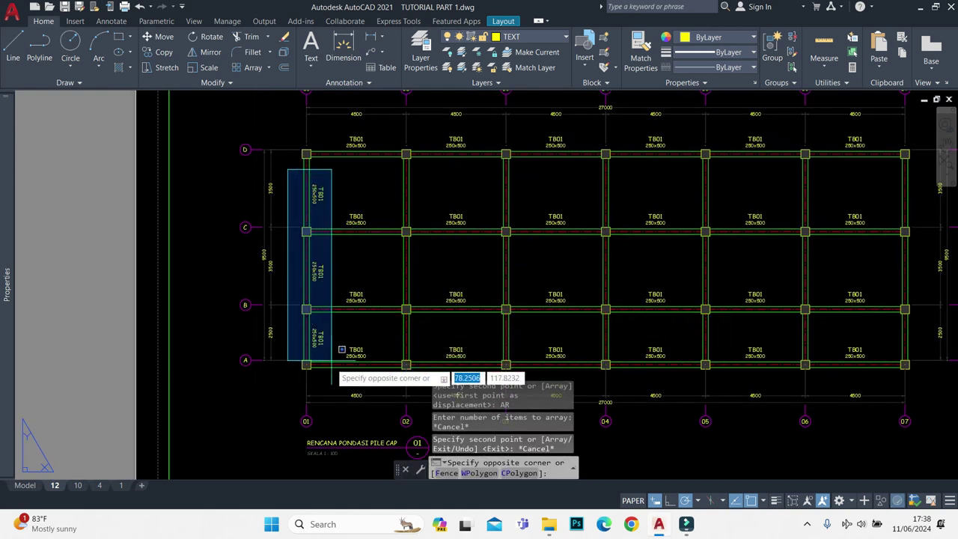
pyautogui.click(331, 372)
pyautogui.press('Return')
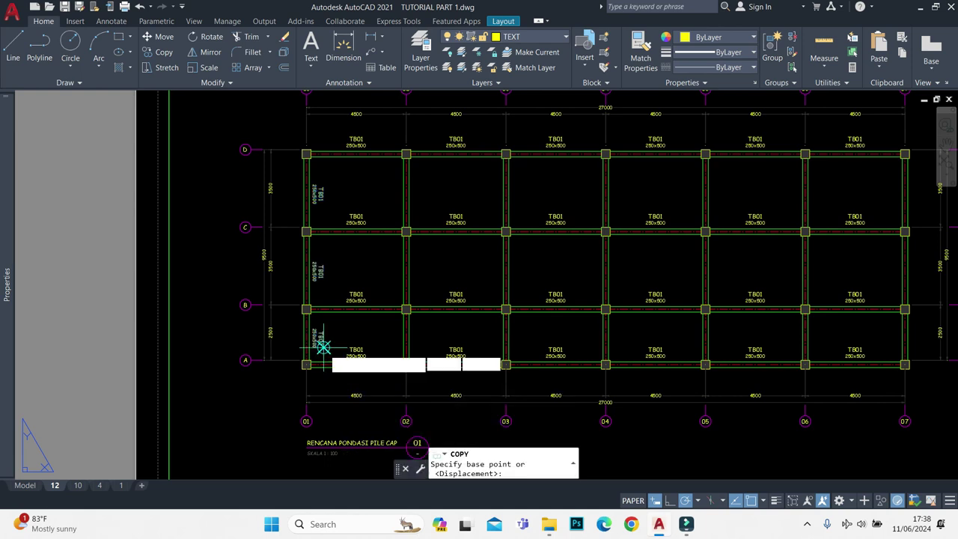
pyautogui.scroll(3, 329, 360)
pyautogui.click(305, 328)
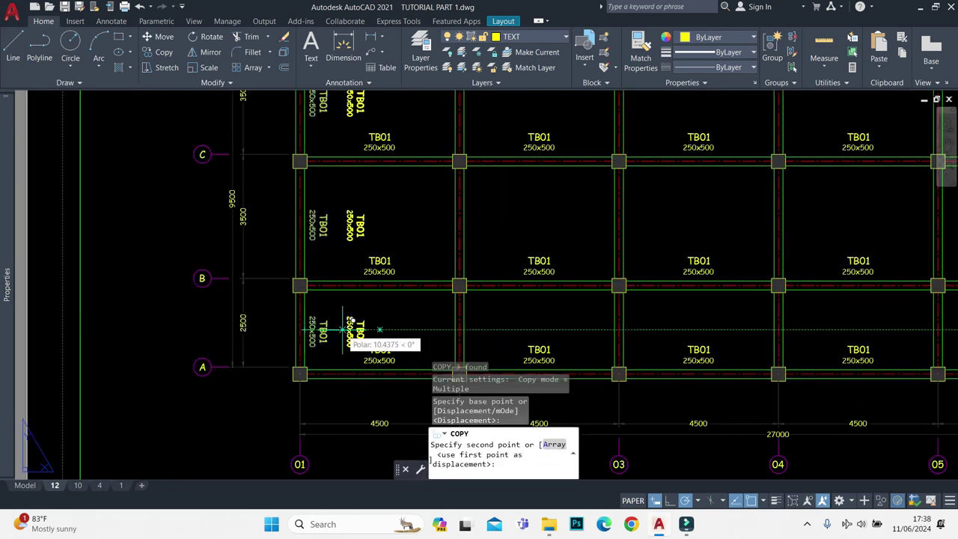
pyautogui.write('AR')
pyautogui.press('Return')
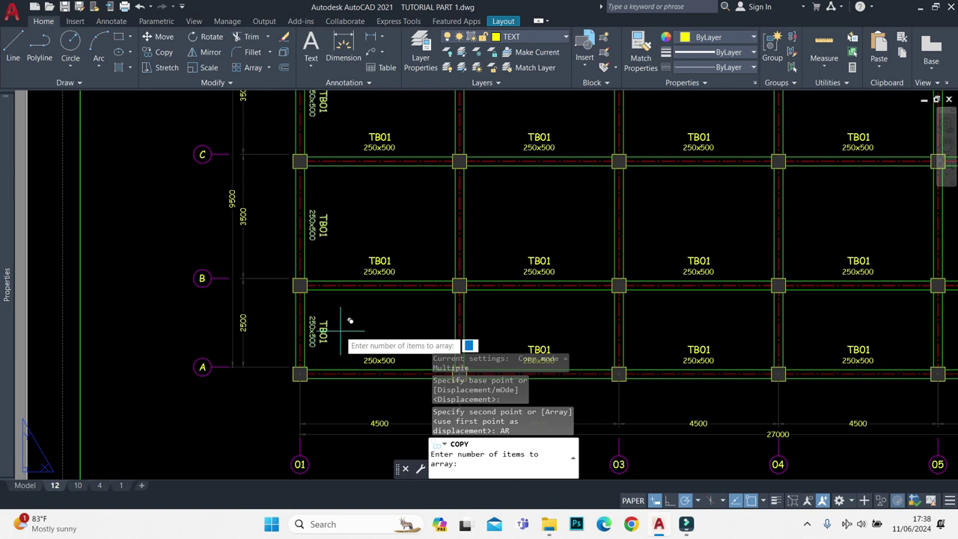
pyautogui.write('7')
pyautogui.press('Return')
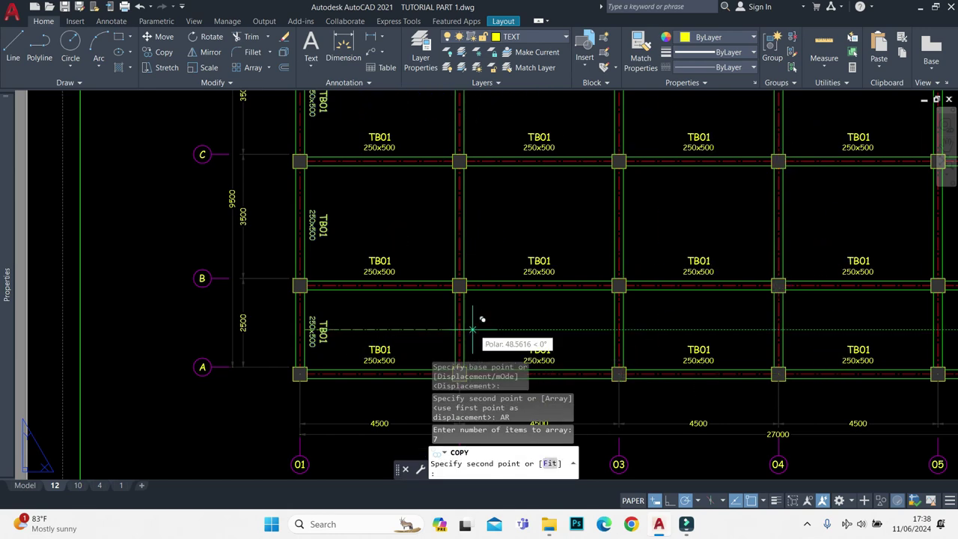
pyautogui.scroll(-5, 464, 328)
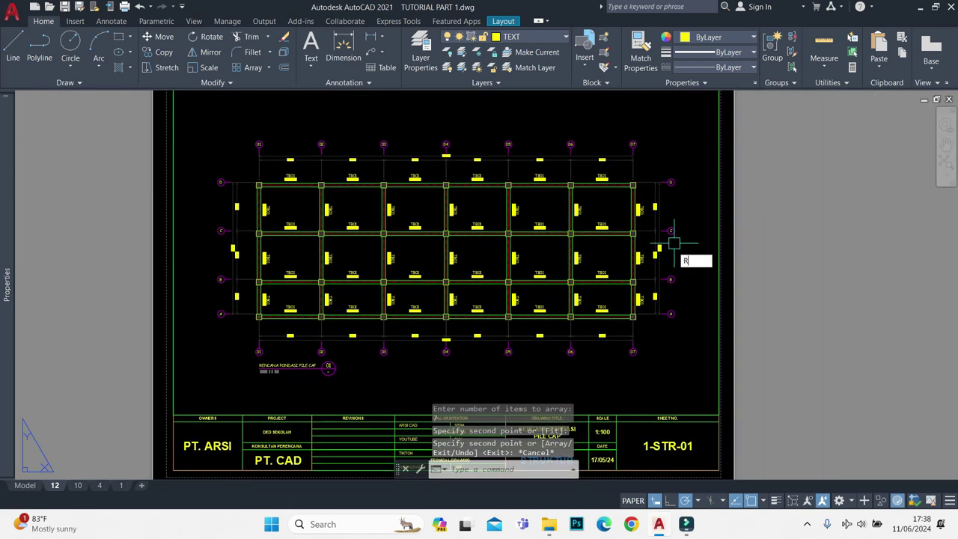
pyautogui.write('RE')
pyautogui.press('Return')
pyautogui.scroll(5, 602, 203)
pyautogui.scroll(-5, 603, 202)
# - Retitle the plan title to RENCANA TIE-BEAM
pyautogui.scroll(3, 353, 342)
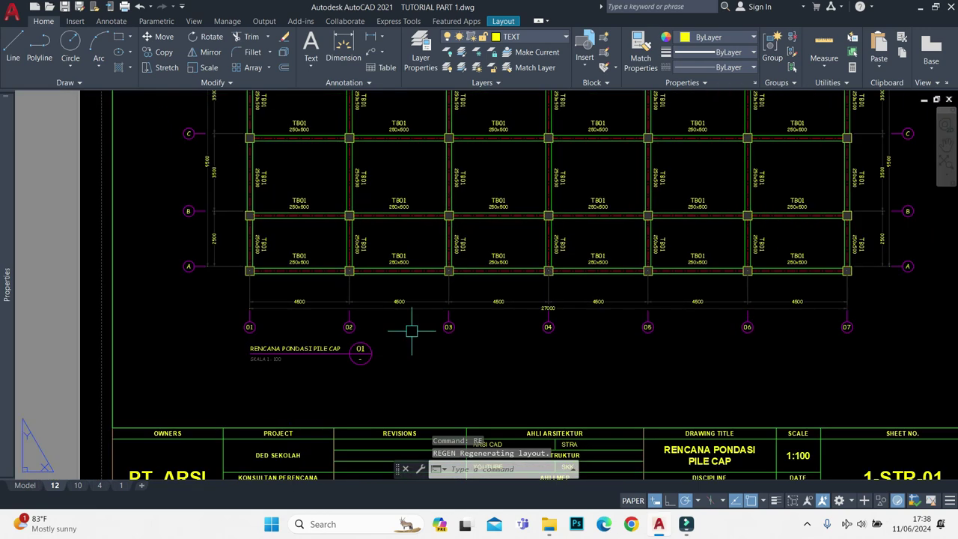
pyautogui.scroll(2, 285, 352)
pyautogui.doubleClick(285, 351)
pyautogui.write('RENCANA TIE-BEAM')
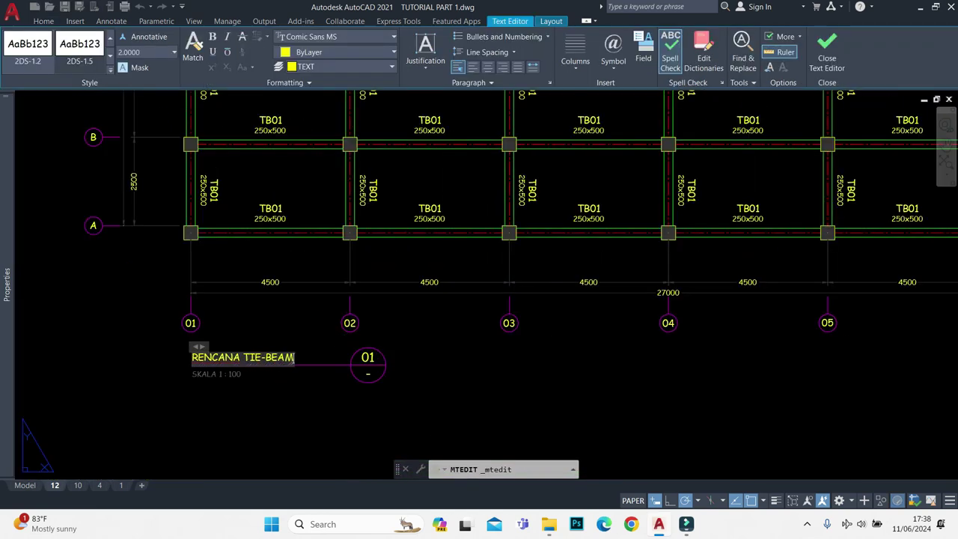
pyautogui.click(385, 332)
# - Change the title block's drawing title to RENCANA TIE-BEAM and sheet number to 1-STR-03
pyautogui.scroll(-4, 385, 332)
pyautogui.scroll(3, 621, 321)
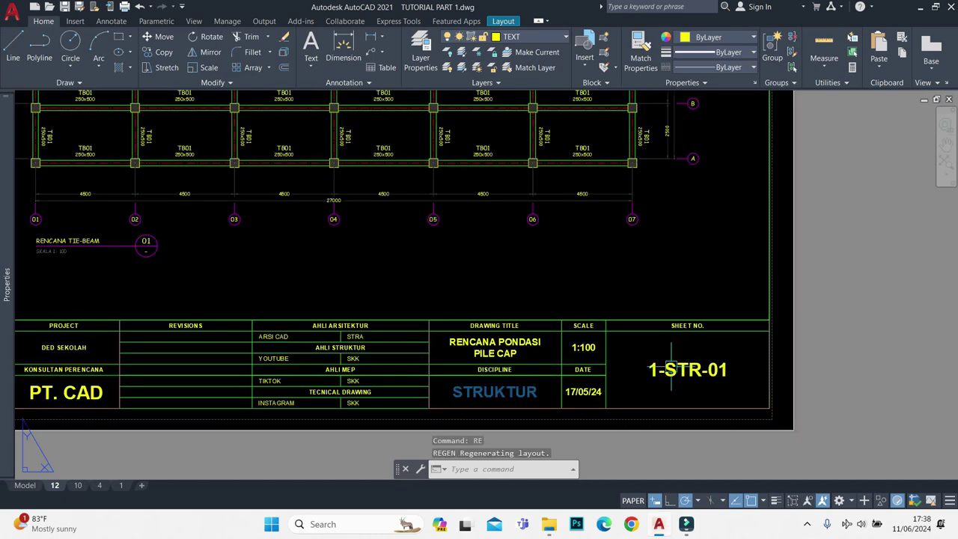
pyautogui.doubleClick(533, 346)
pyautogui.write('RENC')
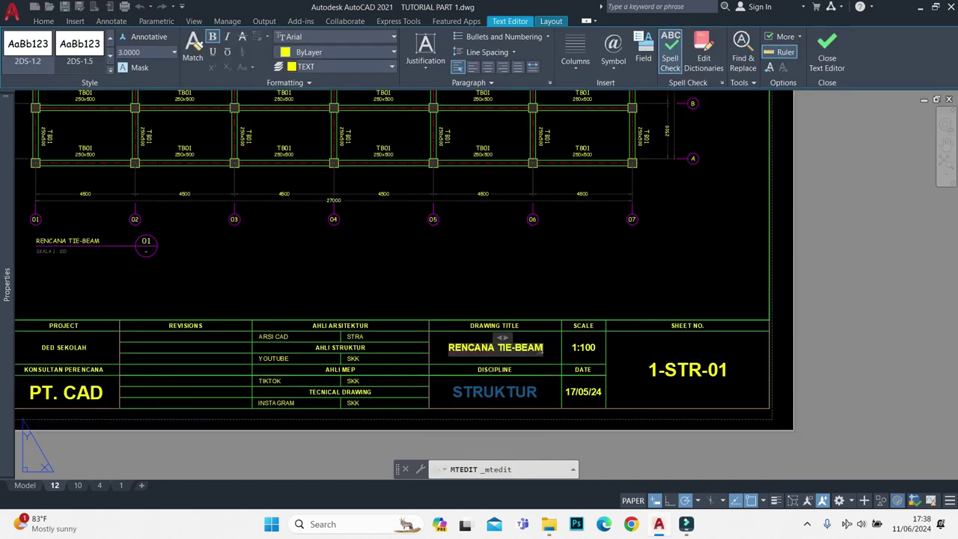
pyautogui.click(724, 370)
pyautogui.doubleClick(724, 370)
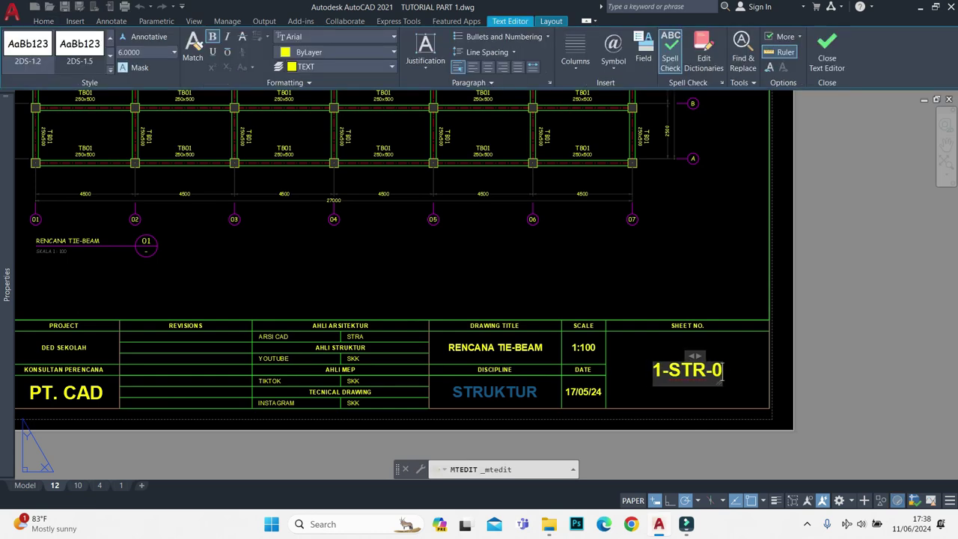
pyautogui.write('3')
pyautogui.press('Escape')
# - Rename the first two layout tabs to S03 and S01
pyautogui.rightClick(78, 485)
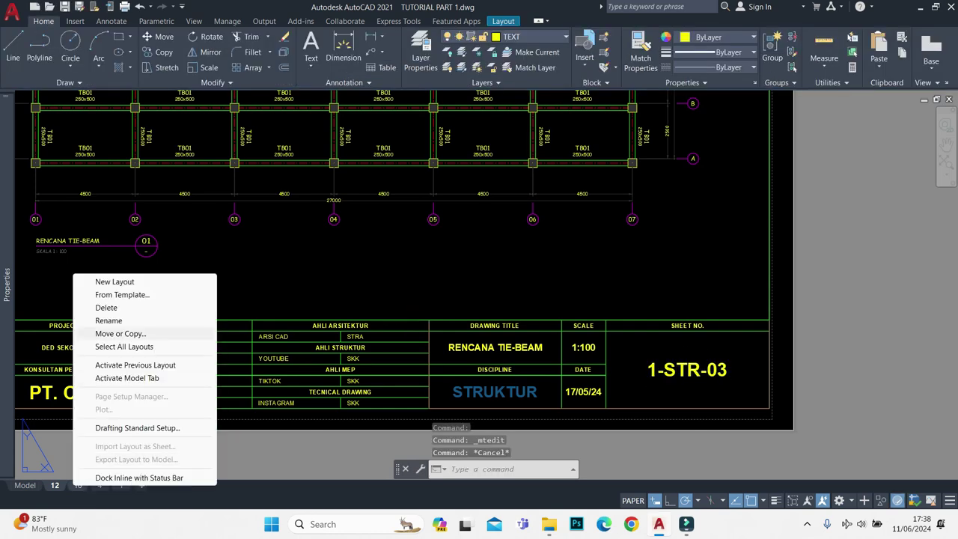
pyautogui.click(97, 320)
pyautogui.write('STR')
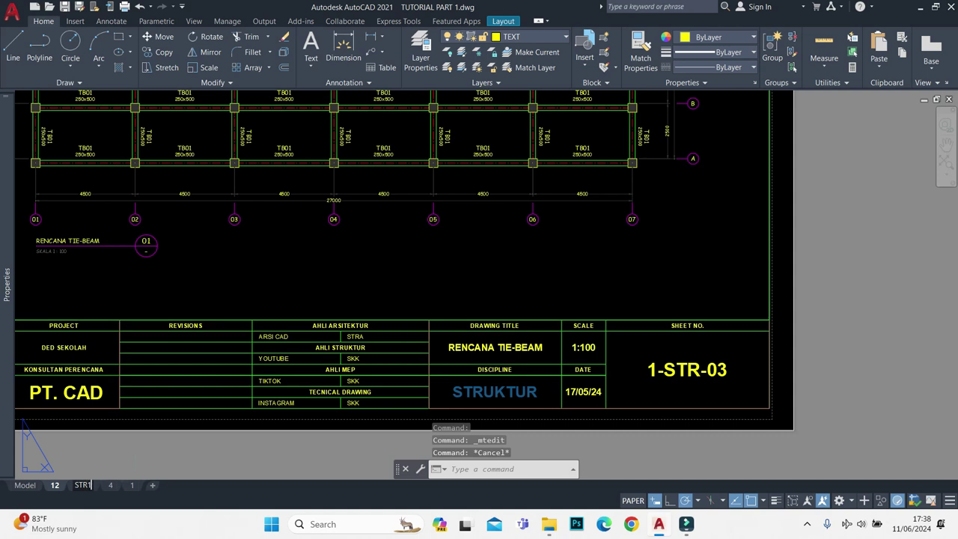
pyautogui.click(68, 466)
pyautogui.press('Escape')
pyautogui.rightClick(56, 485)
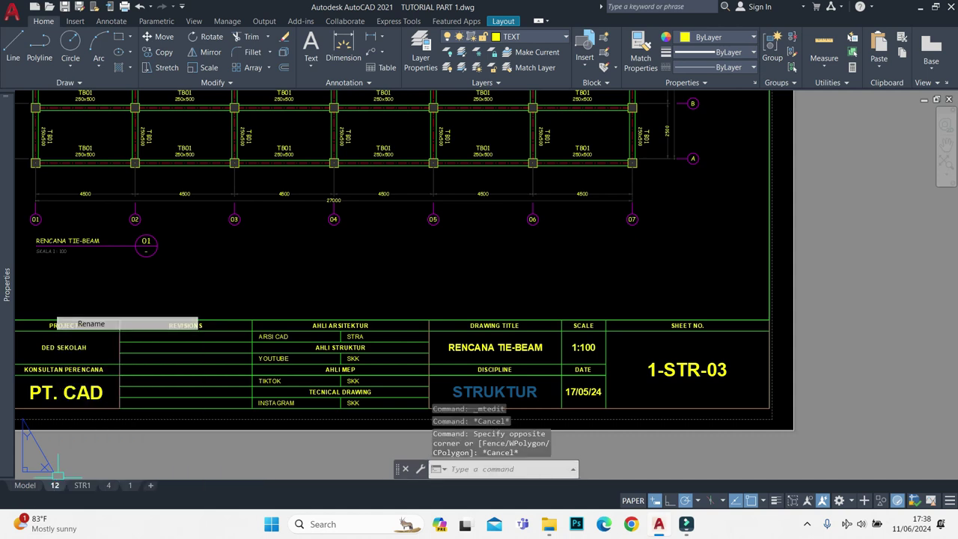
pyautogui.write('STR3')
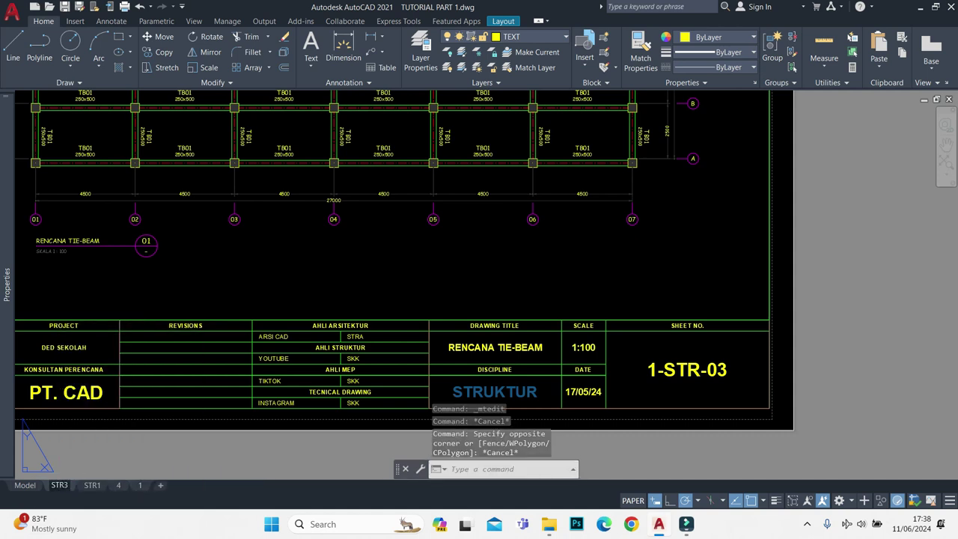
pyautogui.write('0')
pyautogui.click(74, 466)
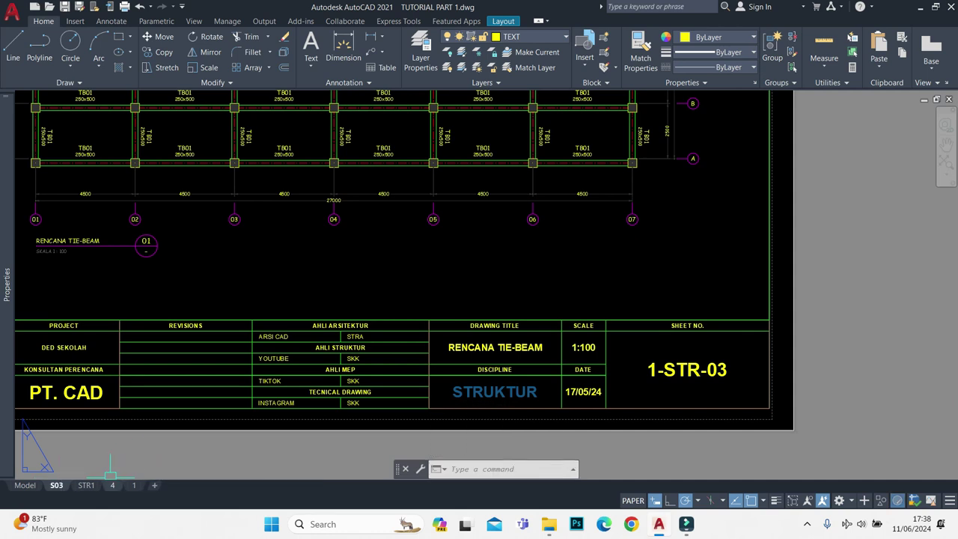
pyautogui.press('Escape')
pyautogui.rightClick(82, 485)
pyautogui.click(97, 321)
pyautogui.write('S')
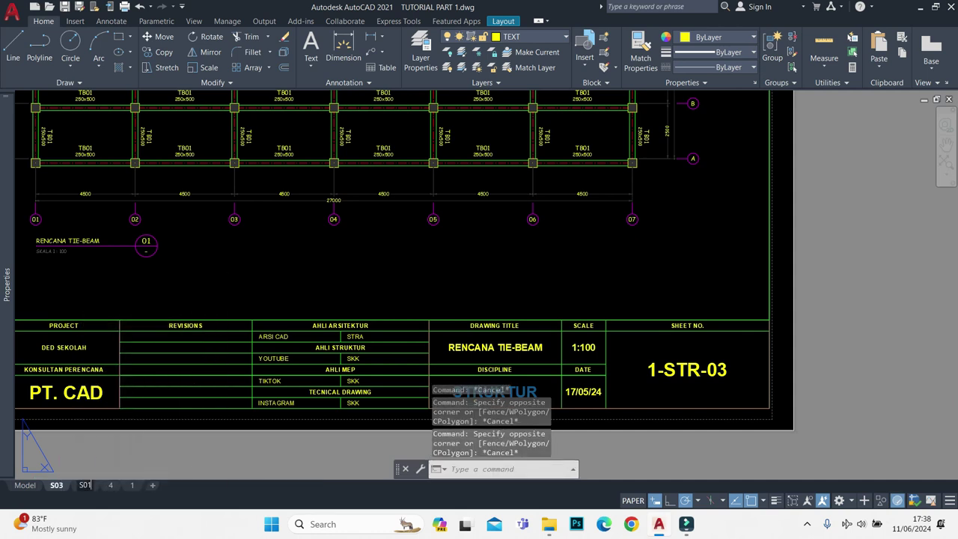
pyautogui.click(75, 466)
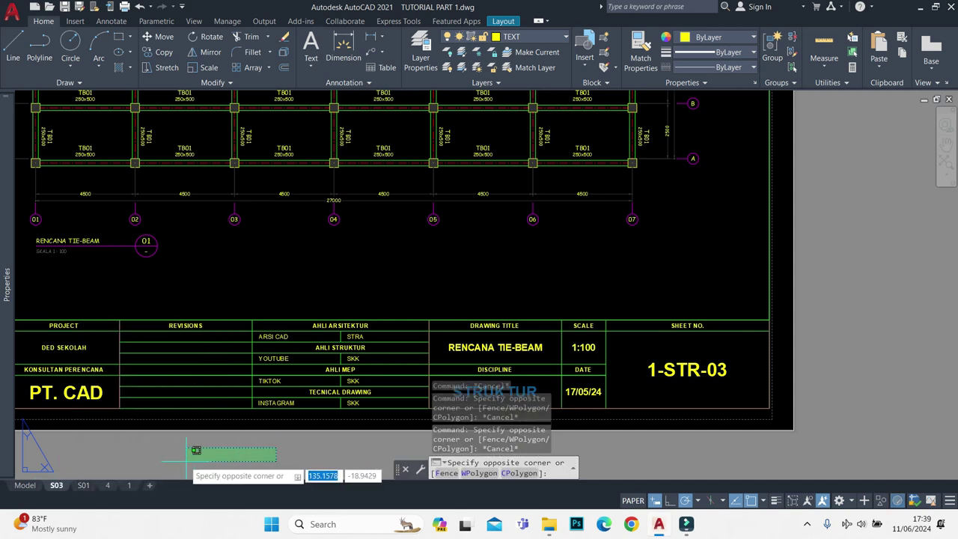
# - Rename the remaining two layout tabs to A04 and A01
pyautogui.rightClick(110, 486)
pyautogui.click(148, 320)
pyautogui.write('S04')
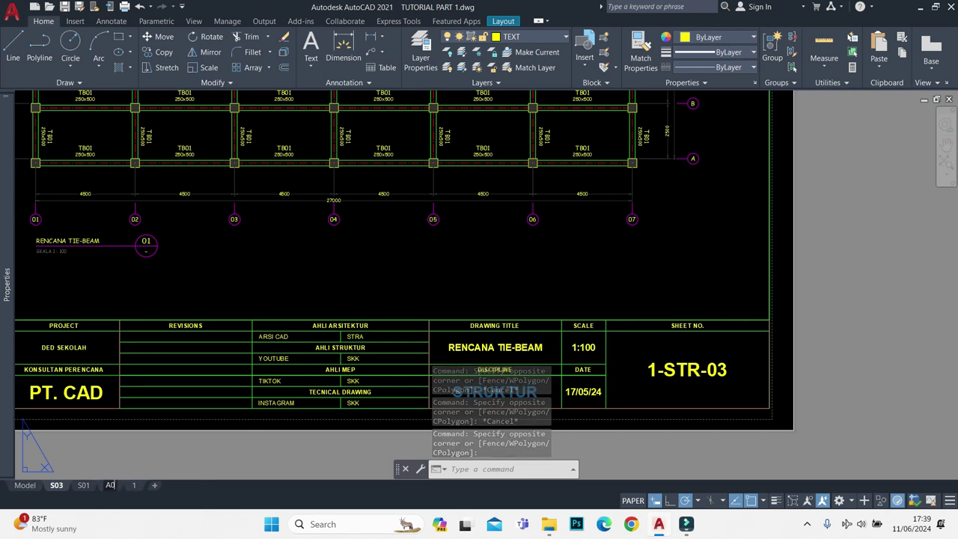
pyautogui.press('BackSpace')
pyautogui.press('BackSpace')
pyautogui.press('BackSpace')
pyautogui.write('A04')
pyautogui.click(167, 453)
pyautogui.rightClick(135, 485)
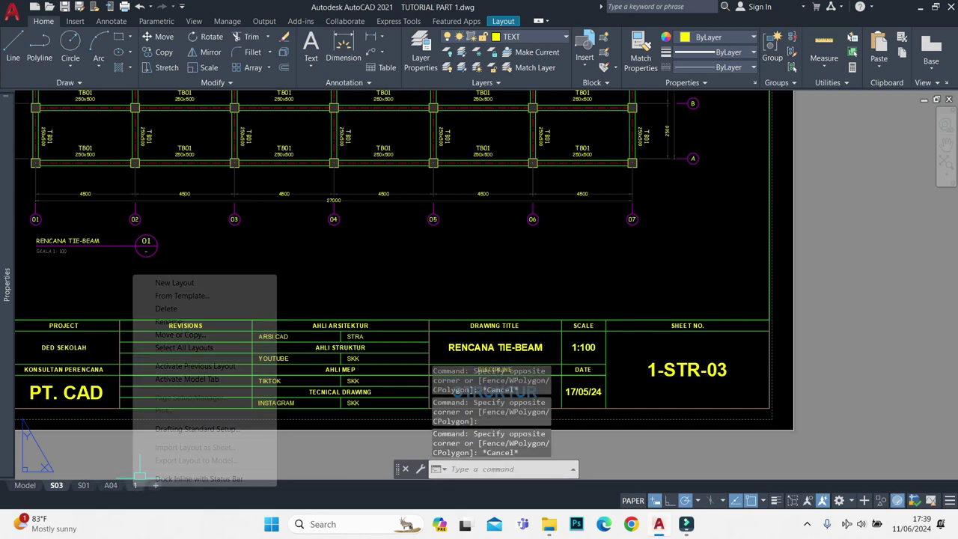
pyautogui.click(187, 321)
pyautogui.write('A0')
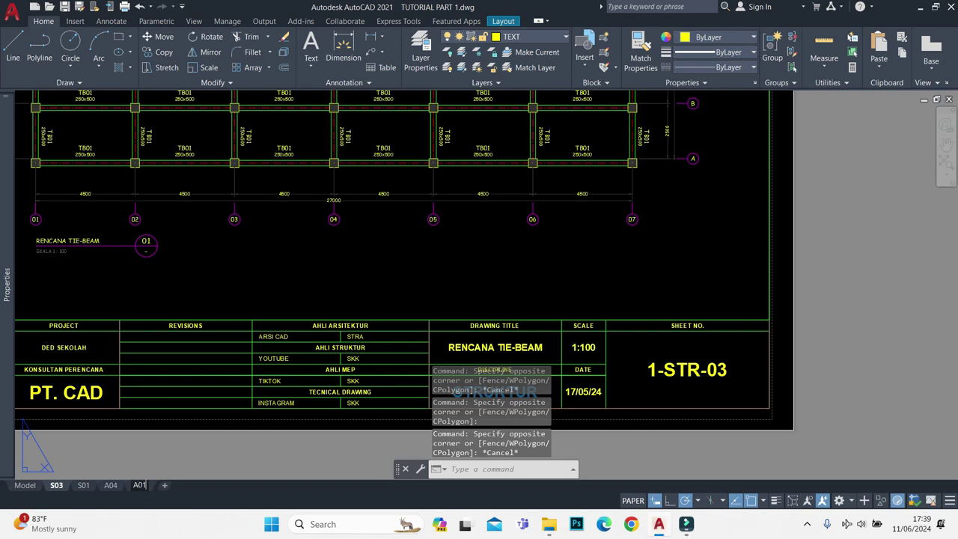
pyautogui.click(257, 251)
# - Regenerate the display with RE and pan to center the whole sheet
pyautogui.write('RE')
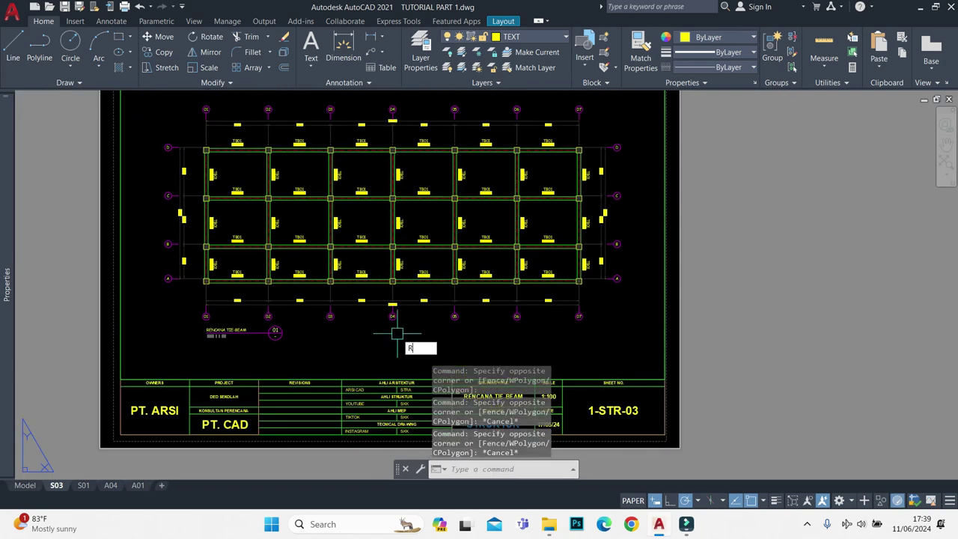
pyautogui.press('Return')
pyautogui.moveTo(397, 331); pyautogui.dragTo(417, 380, button='middle')
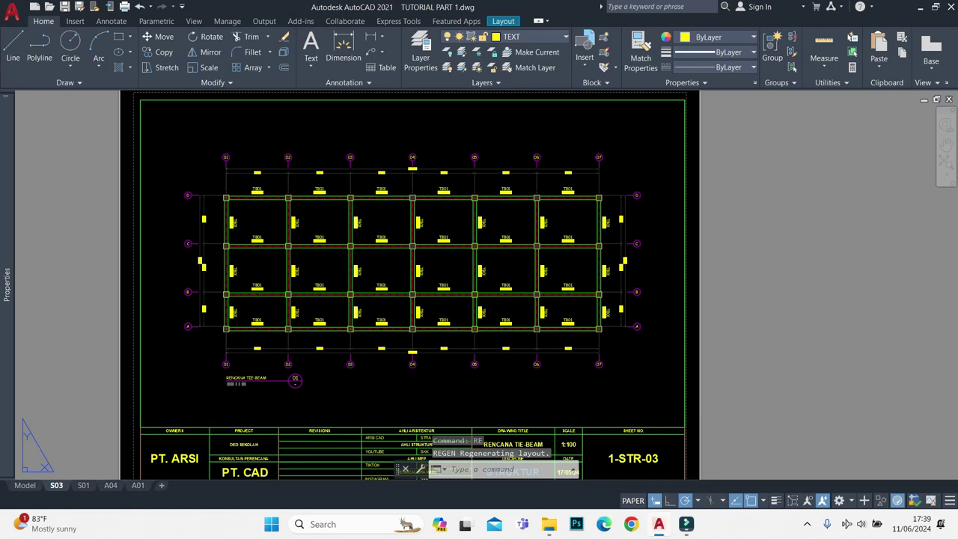
# - Preview the S03 sheet plot (DWG To PDF, ISO expand A3) and zoom in and out on the labels
pyautogui.hotkey('ctrl', 'p')
pyautogui.click(287, 409)
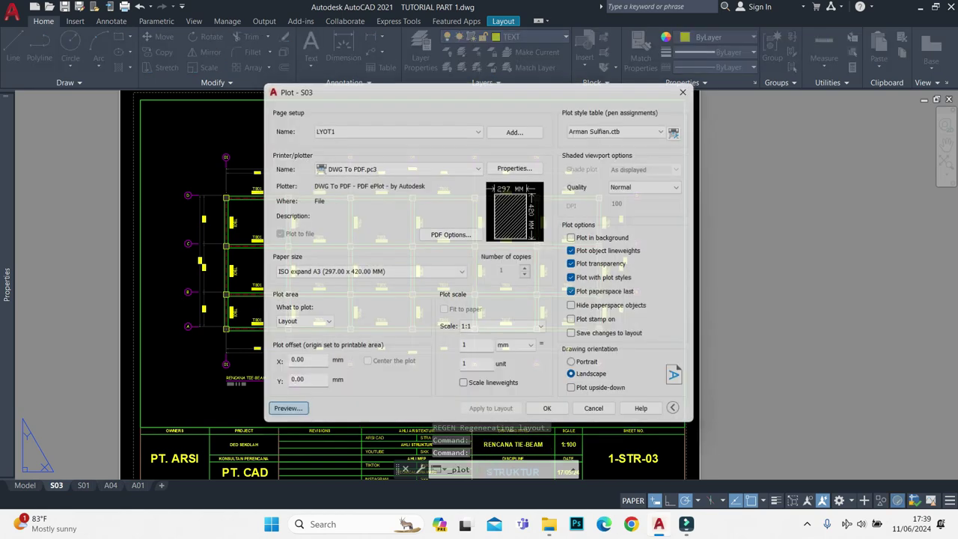
pyautogui.scroll(2, 487, 247)
pyautogui.scroll(2, 486, 241)
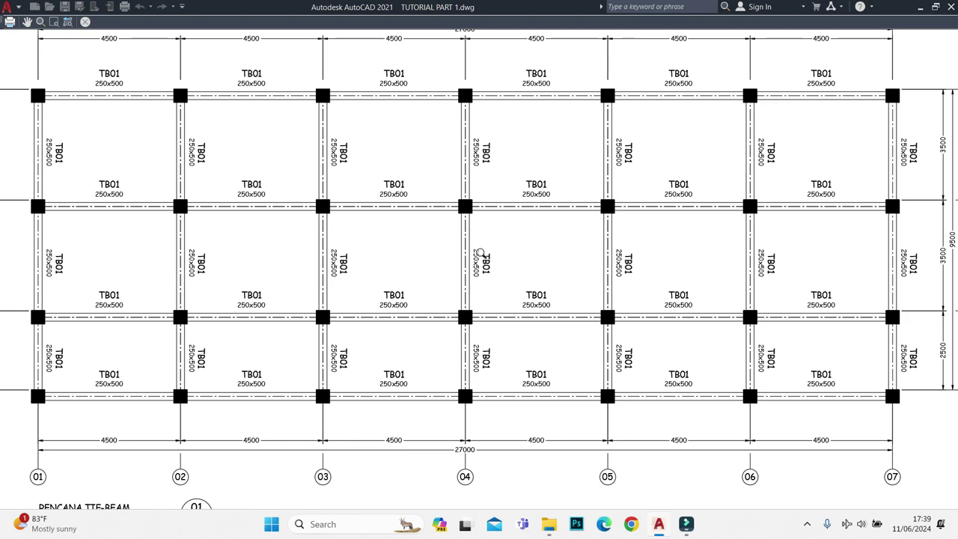
pyautogui.scroll(-2, 480, 253)
pyautogui.scroll(-2, 419, 216)
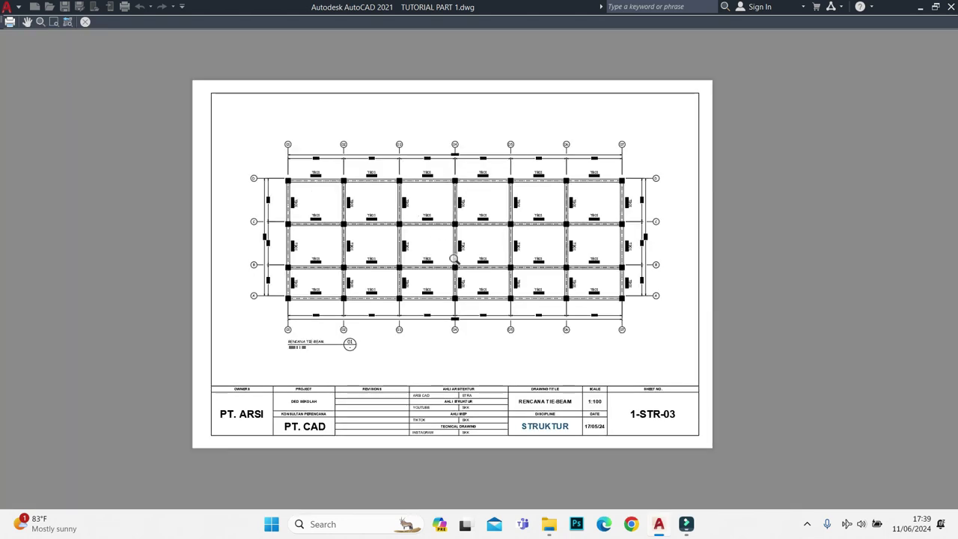
pyautogui.scroll(2, 464, 322)
pyautogui.scroll(-2, 453, 349)
pyautogui.scroll(2, 432, 213)
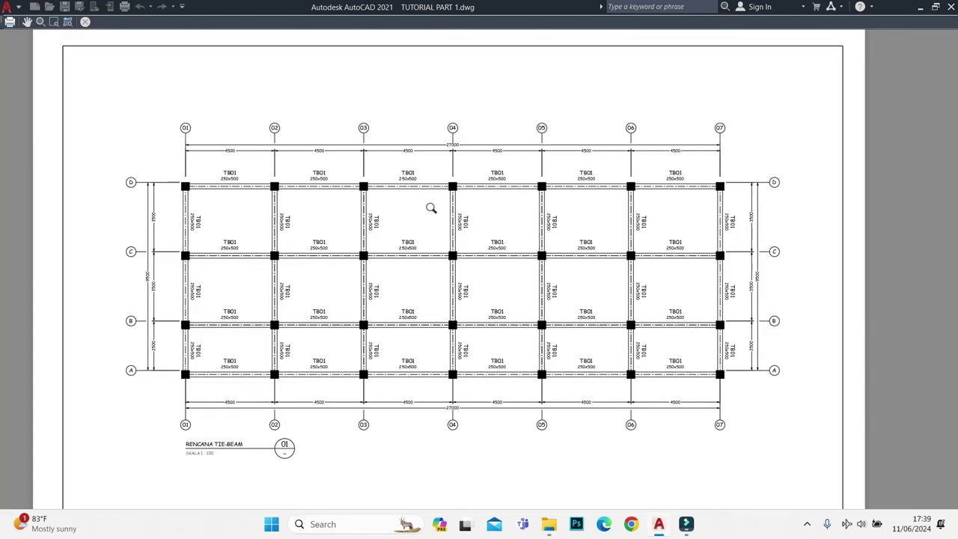